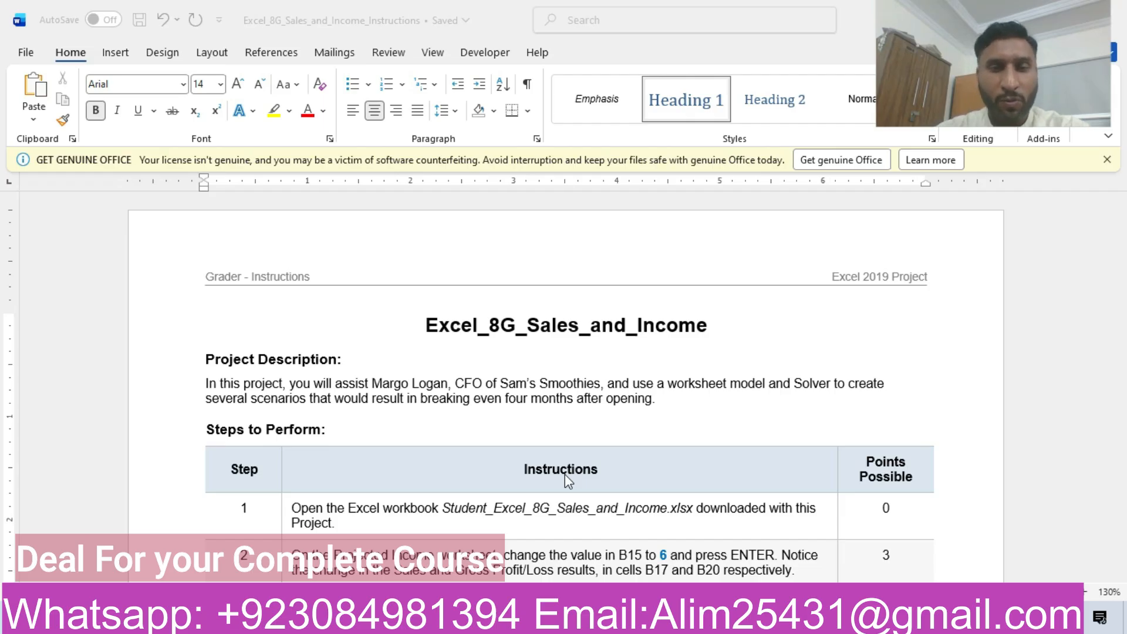
# Review the project description and highlight the step 1 row of the instructions table in yellow.
pyautogui.click(429, 330)
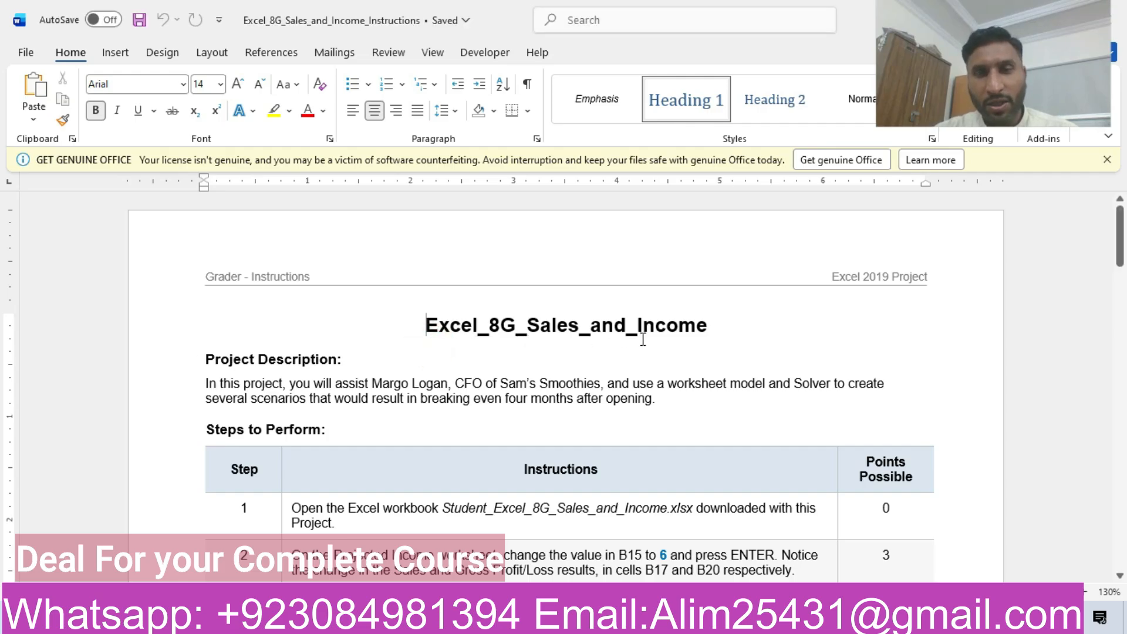
pyautogui.moveTo(206, 380); pyautogui.dragTo(659, 405)
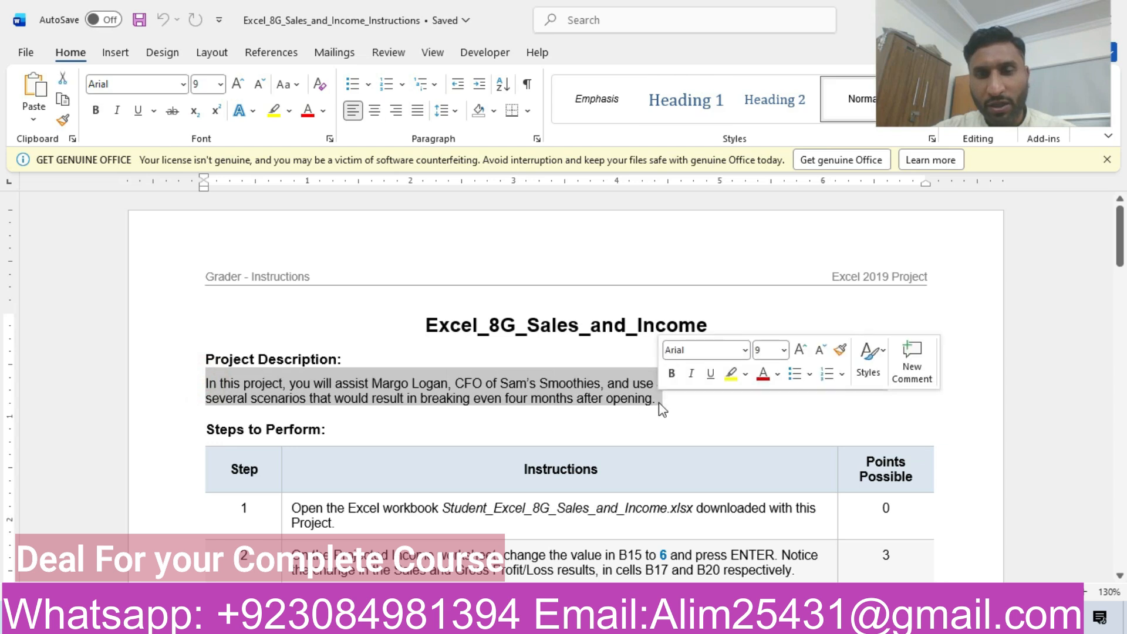
pyautogui.click(730, 374)
pyautogui.scroll(-4, 3, 280)
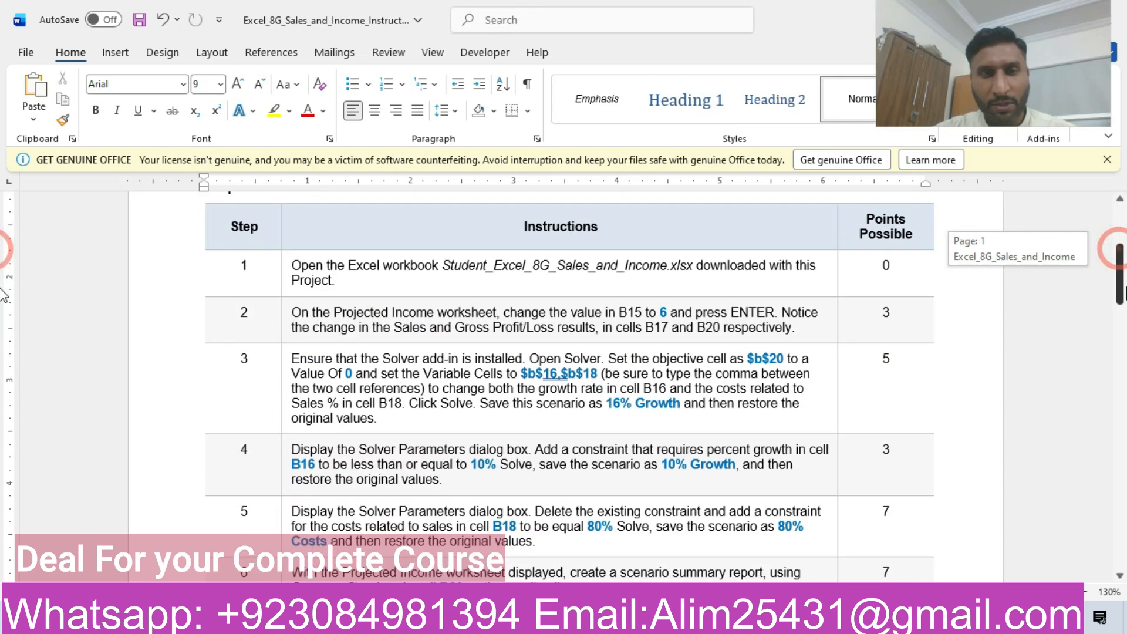
pyautogui.click(167, 279)
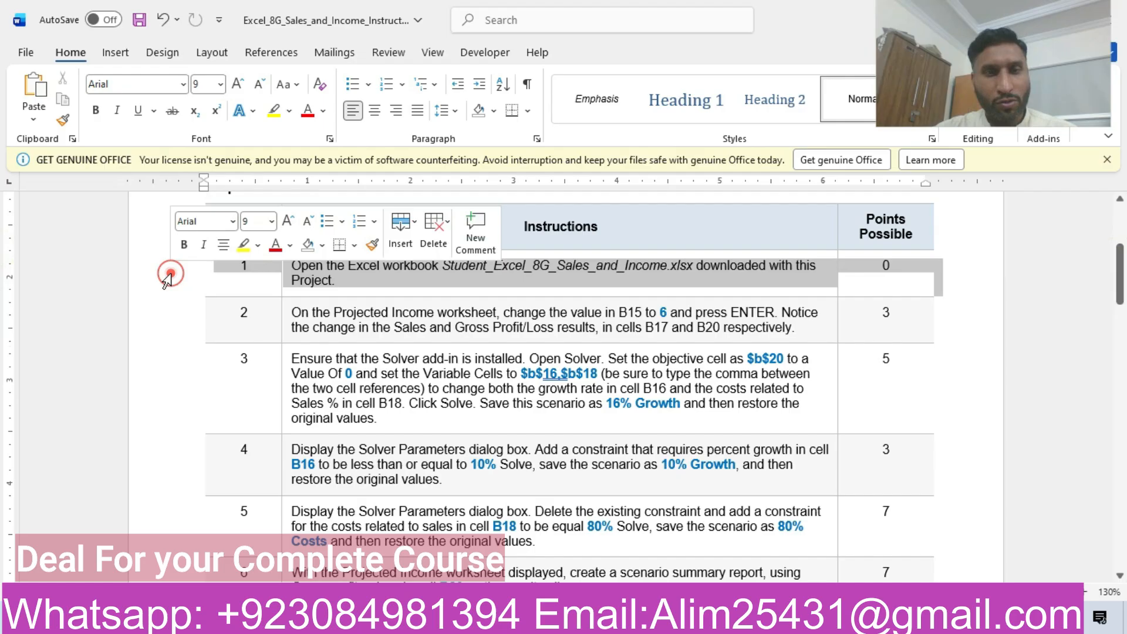
pyautogui.click(243, 245)
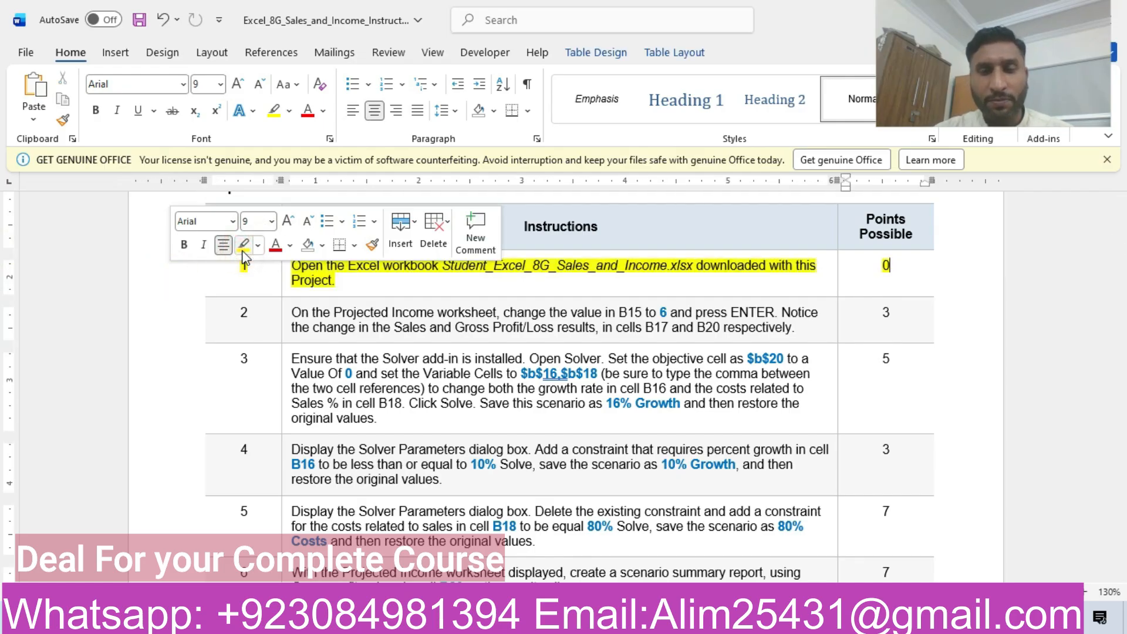
pyautogui.click(354, 288)
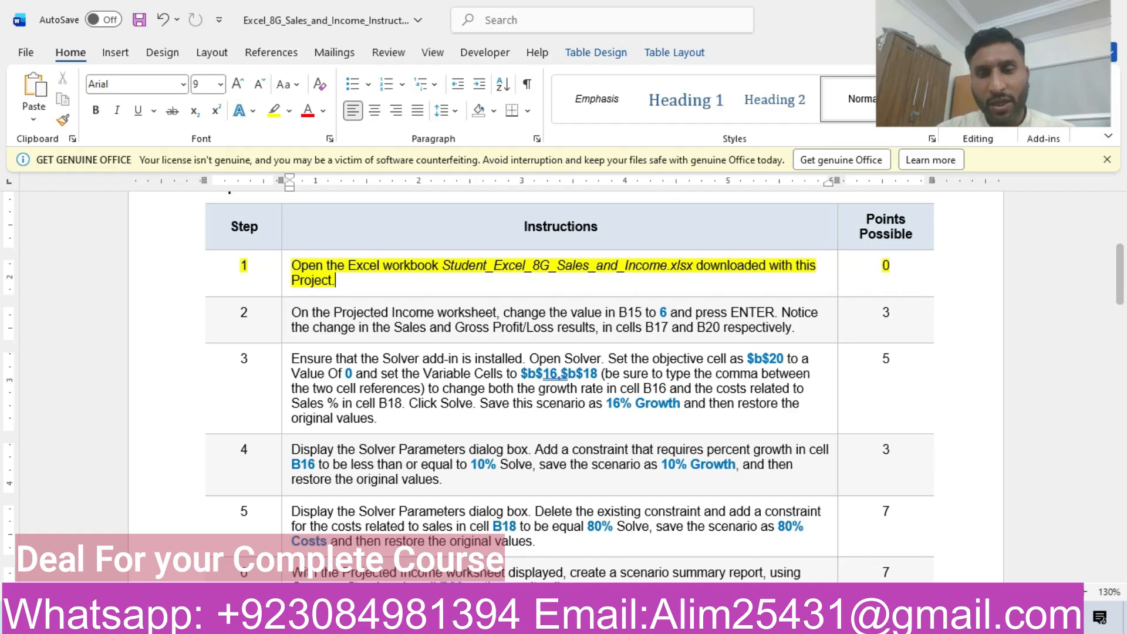
# Check the open Excel workbook, return to the Word instructions and highlight the step 2 row in yellow.
pyautogui.hotkey('alt', 'Tab')
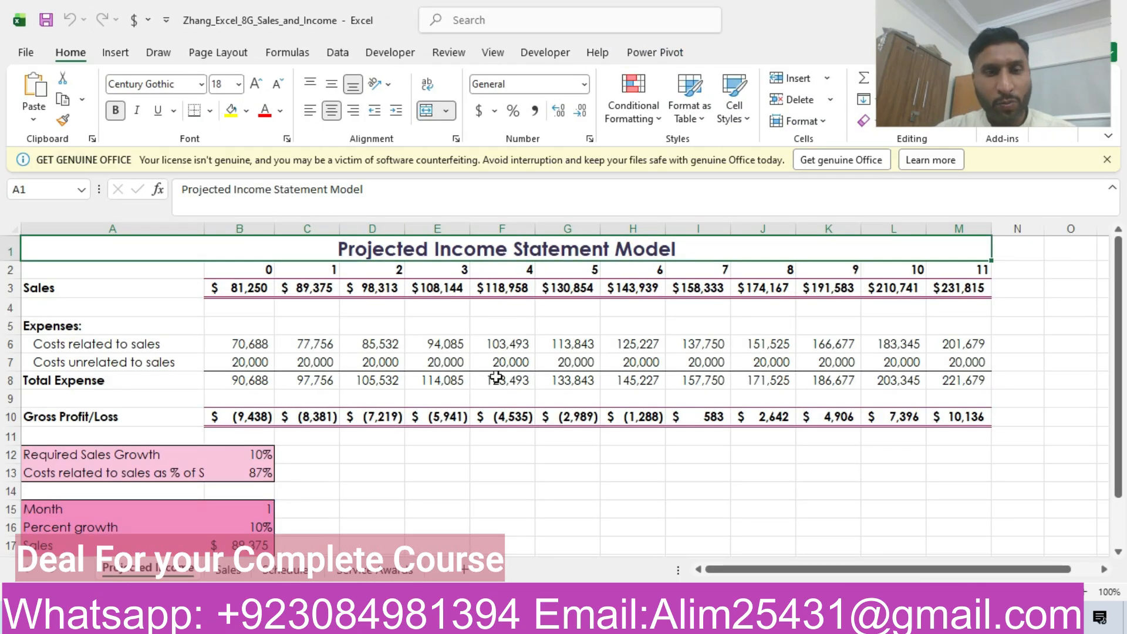
pyautogui.hotkey('alt', 'Tab')
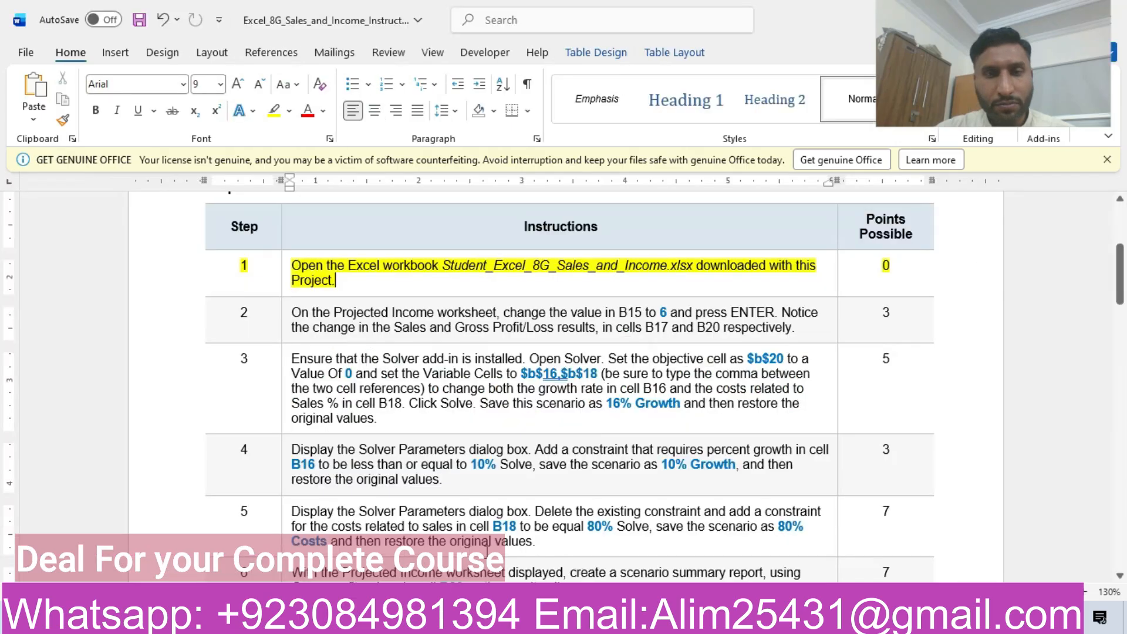
pyautogui.click(184, 317)
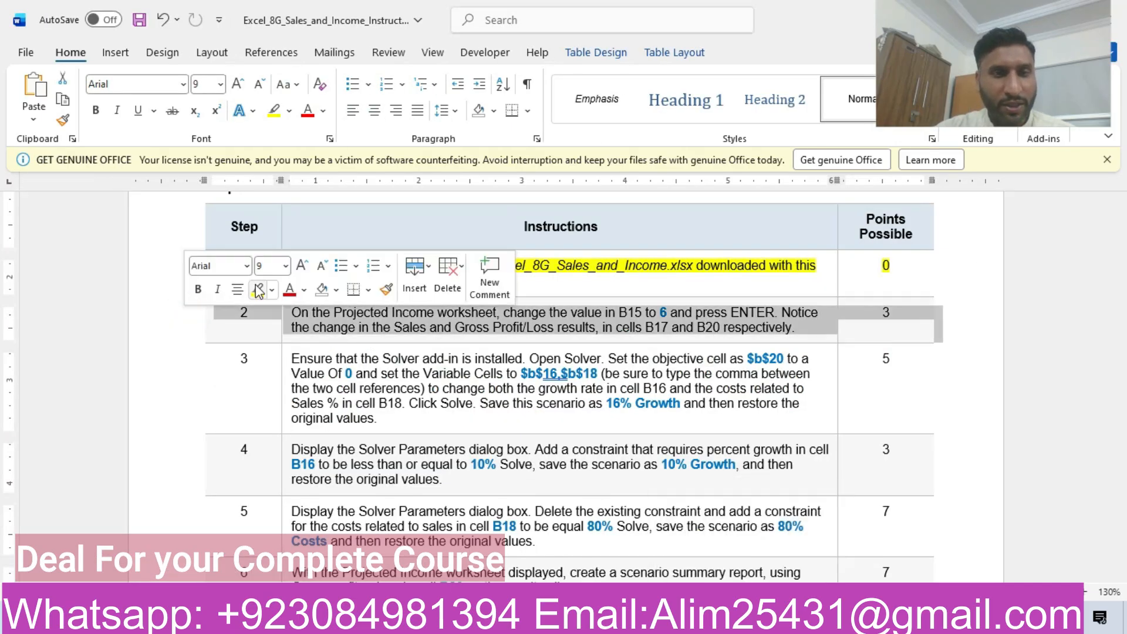
pyautogui.click(257, 289)
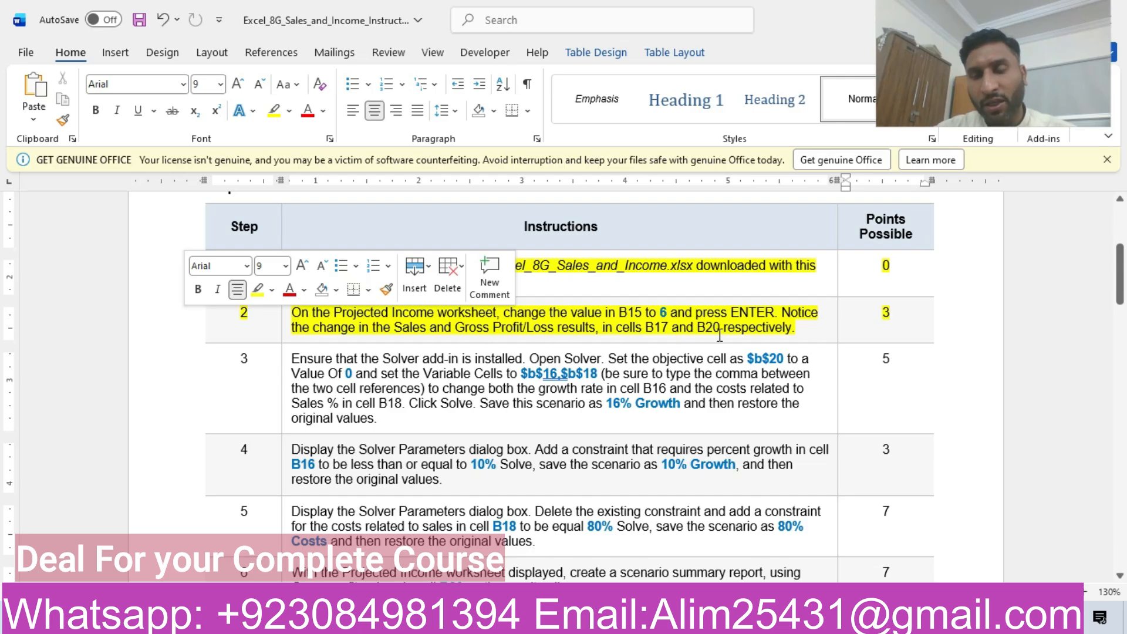
# Switch to the Excel workbook and set the Month value in cell B15 of the Projected Income sheet to 6.
pyautogui.moveTo(748, 618)
pyautogui.click(826, 556)
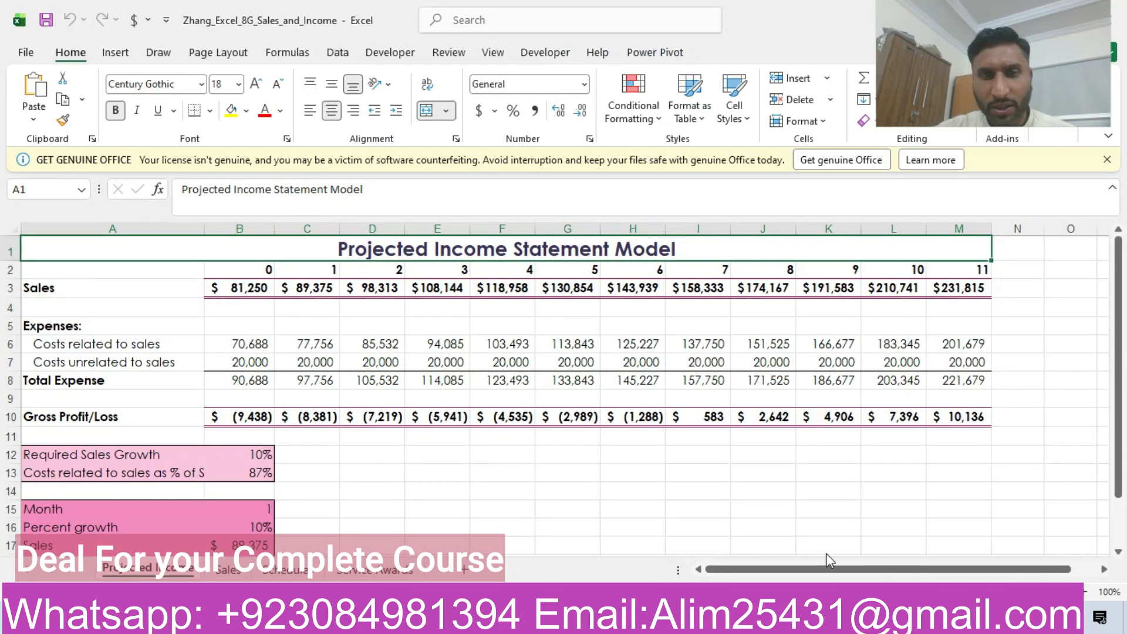
pyautogui.moveTo(1119, 378); pyautogui.dragTo(1110, 376)
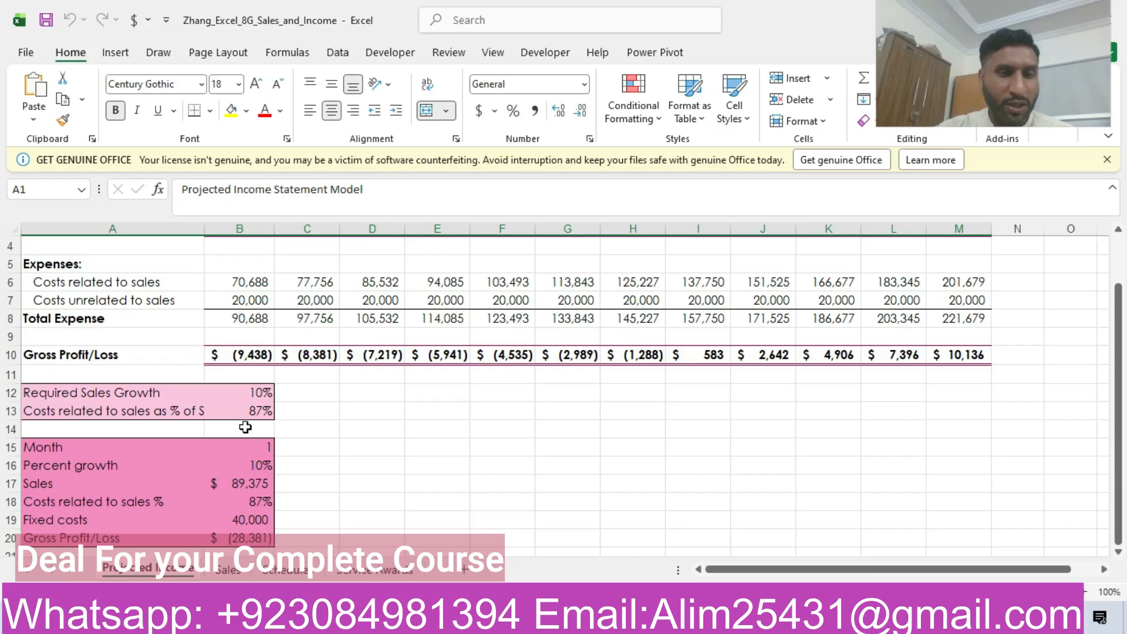
pyautogui.click(244, 445)
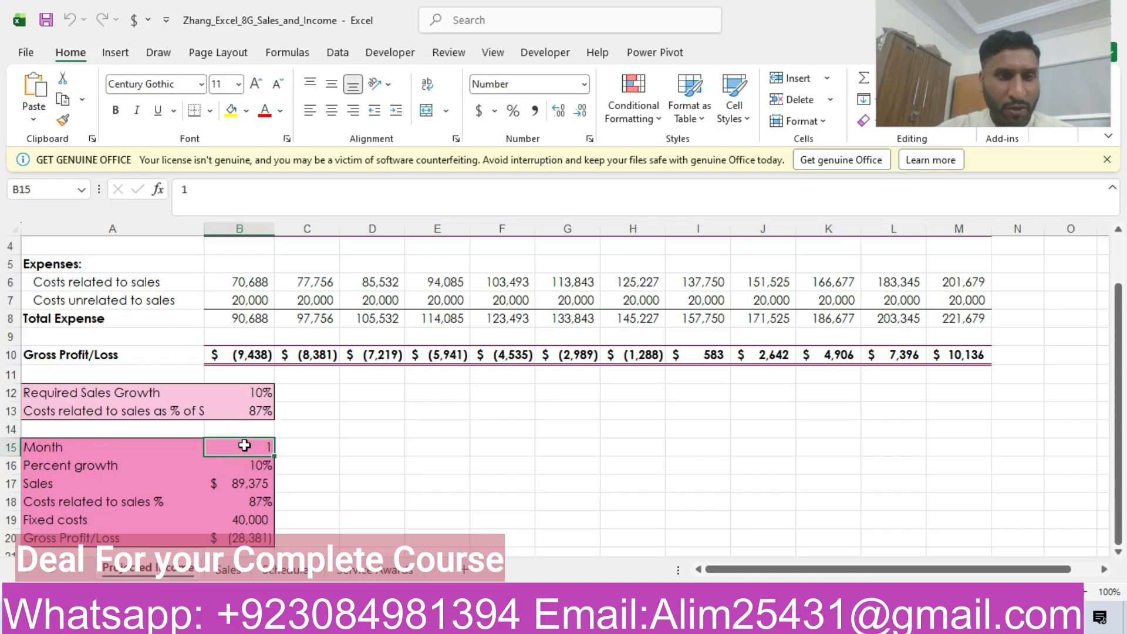
pyautogui.click(233, 486)
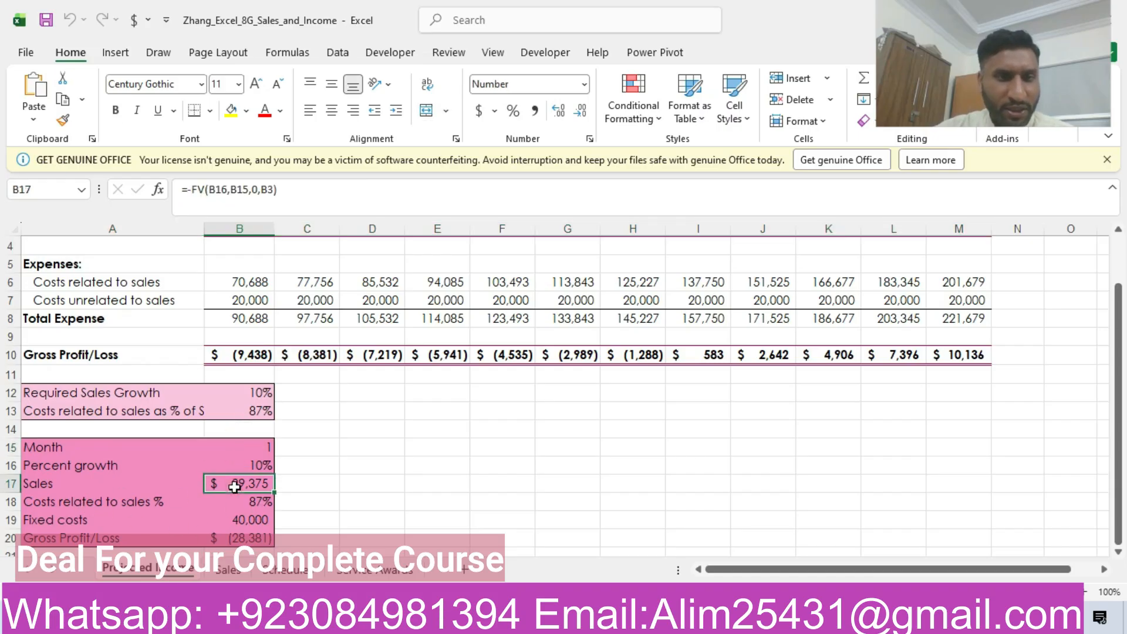
pyautogui.click(227, 541)
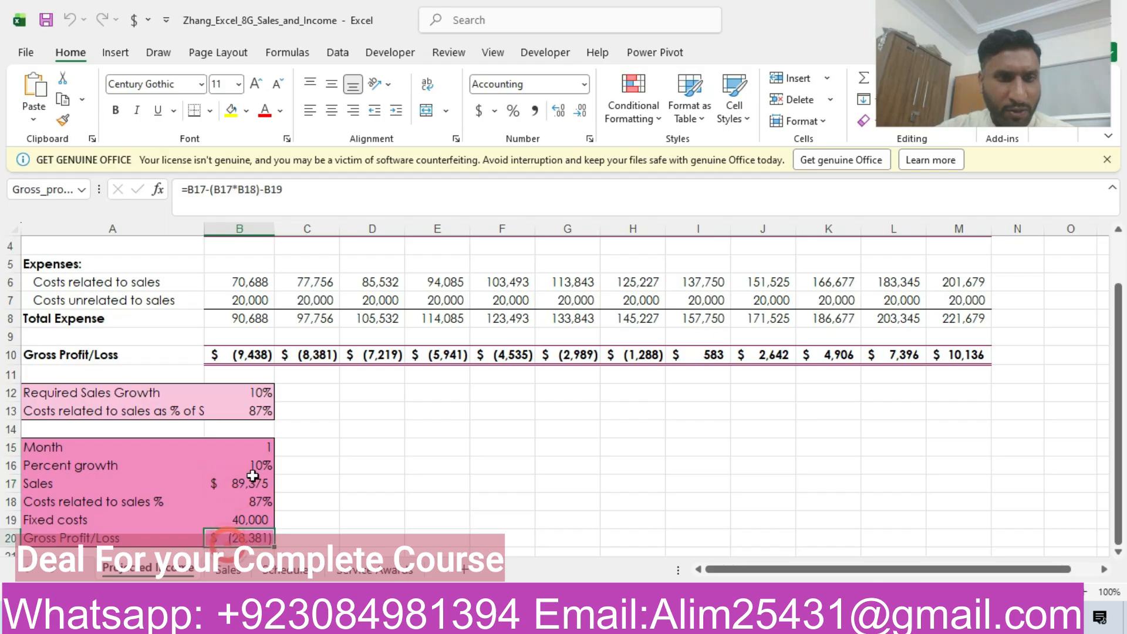
pyautogui.click(264, 445)
pyautogui.press('BackSpace')
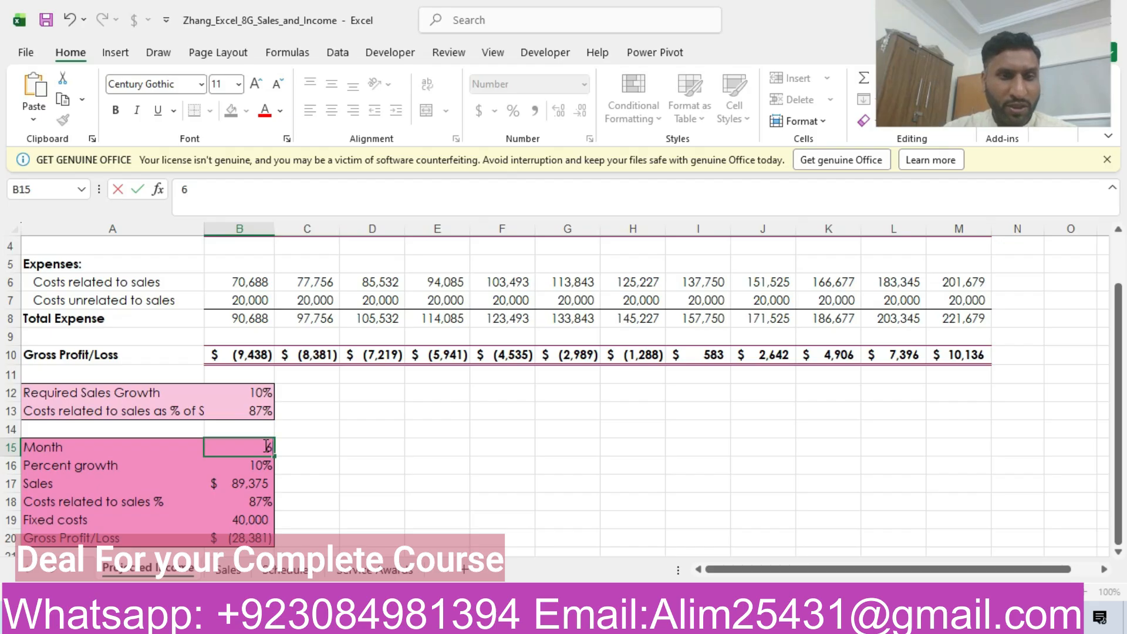
pyautogui.press('Return')
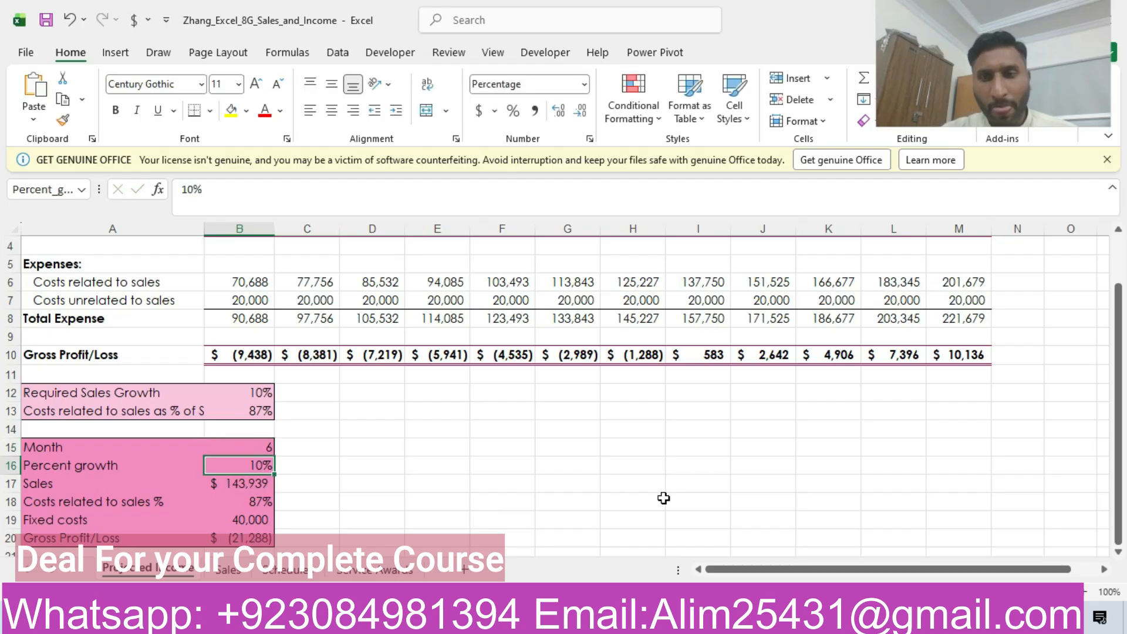
# Return to the Word instructions and highlight the step 3 row of the table in yellow.
pyautogui.click(748, 616)
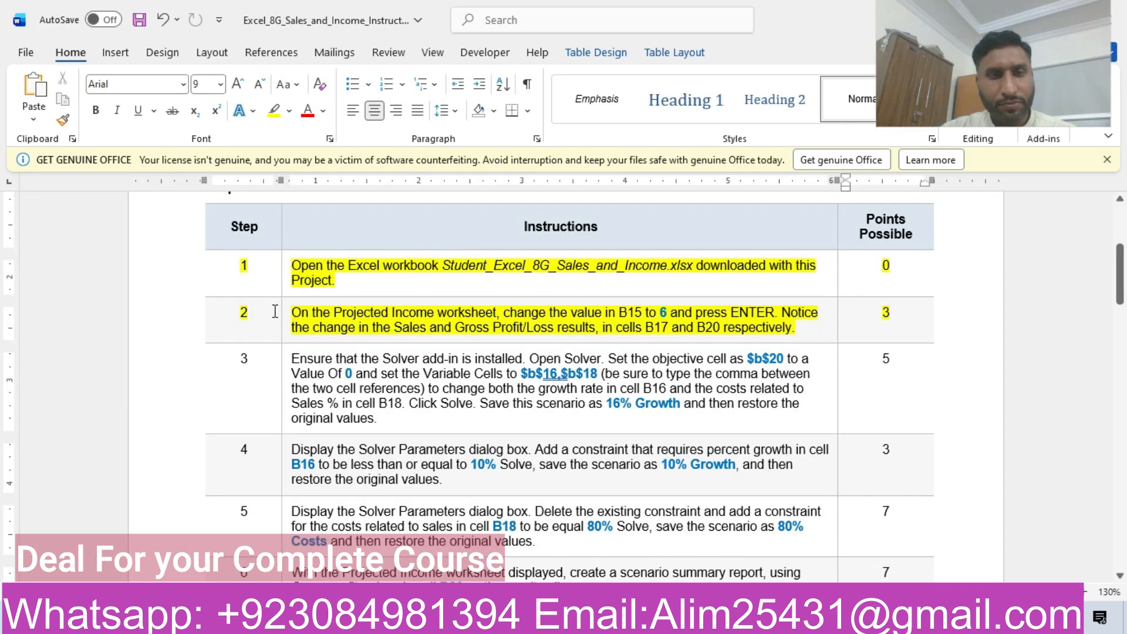
pyautogui.click(170, 383)
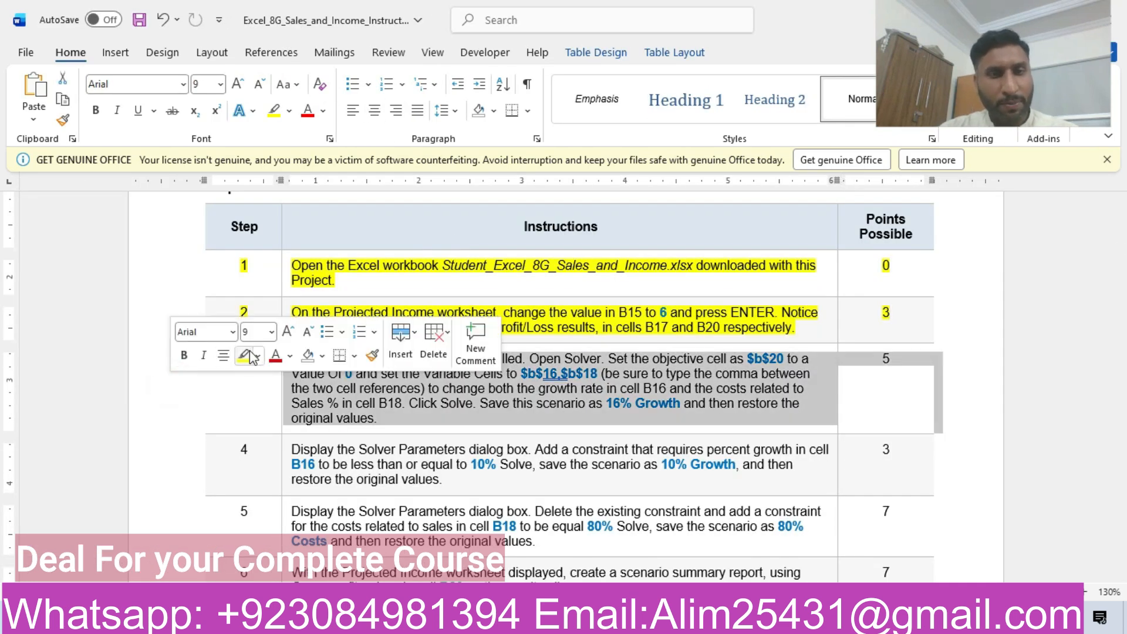
pyautogui.click(244, 355)
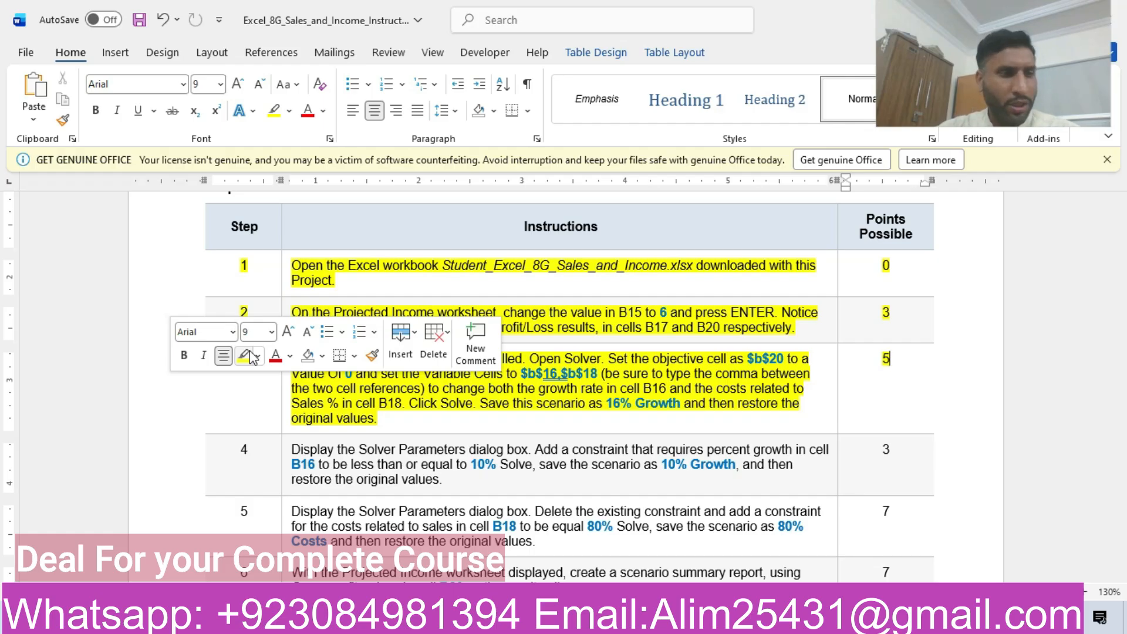
pyautogui.click(503, 388)
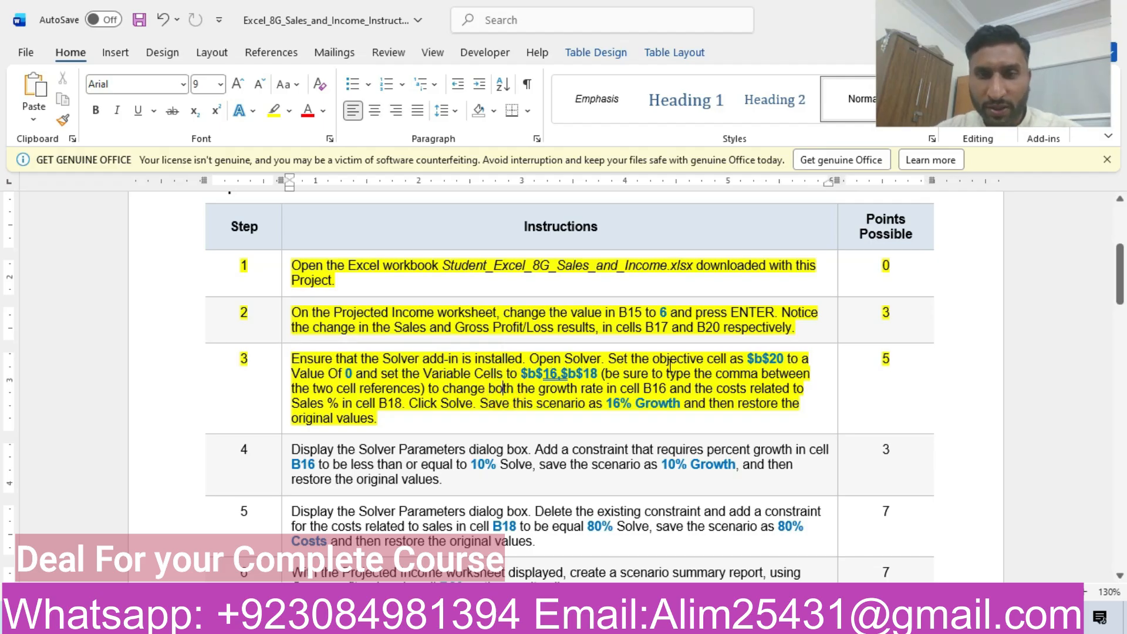
# Take the objective reference from step 3, open Solver in Excel, and set the objective to $b$20 with a Value Of 0.
pyautogui.moveTo(748, 358); pyautogui.dragTo(784, 361)
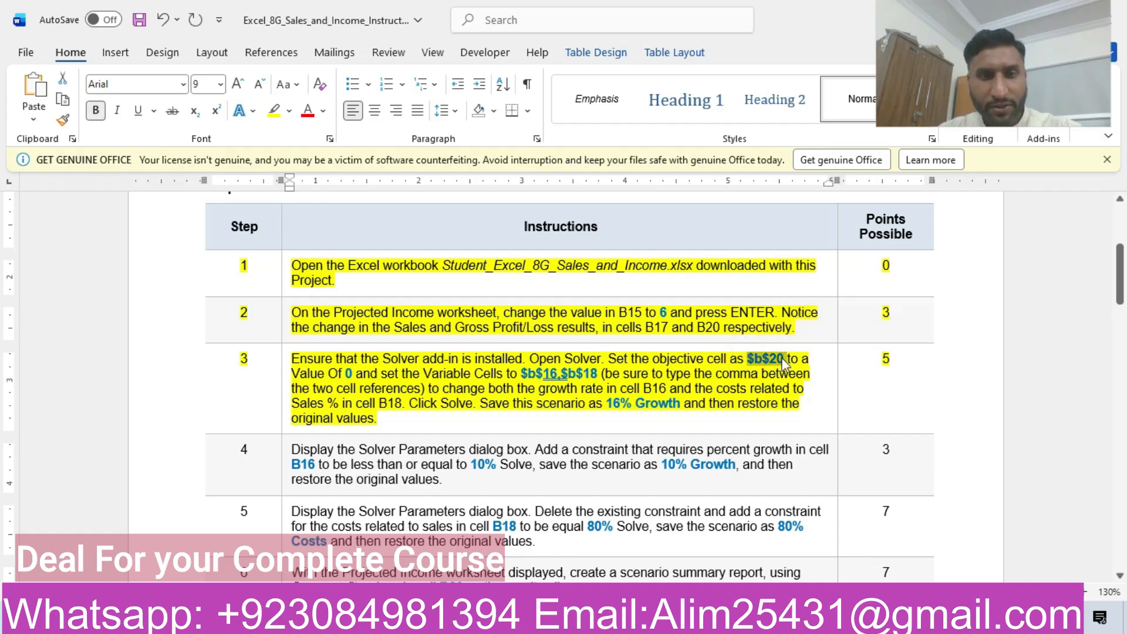
pyautogui.click(686, 617)
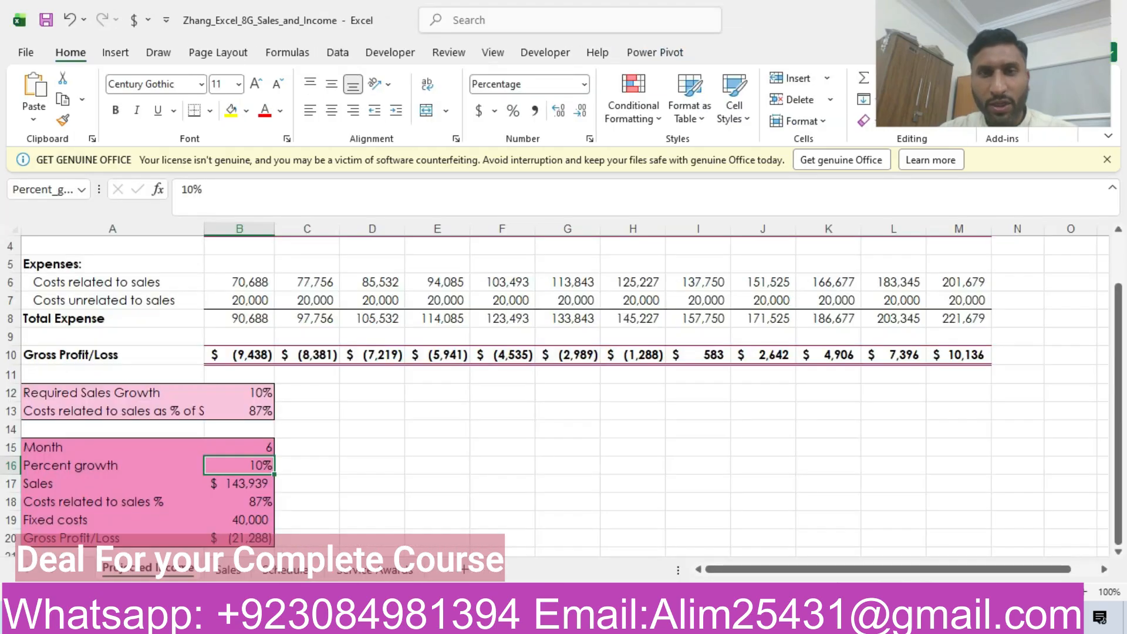
pyautogui.click(338, 52)
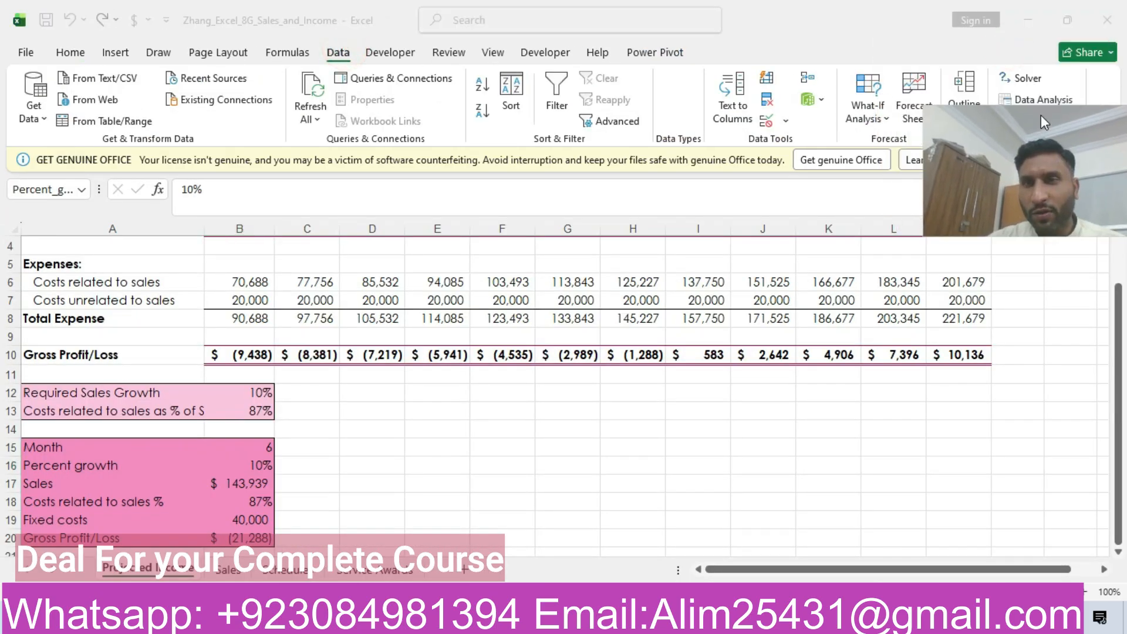
pyautogui.click(1021, 79)
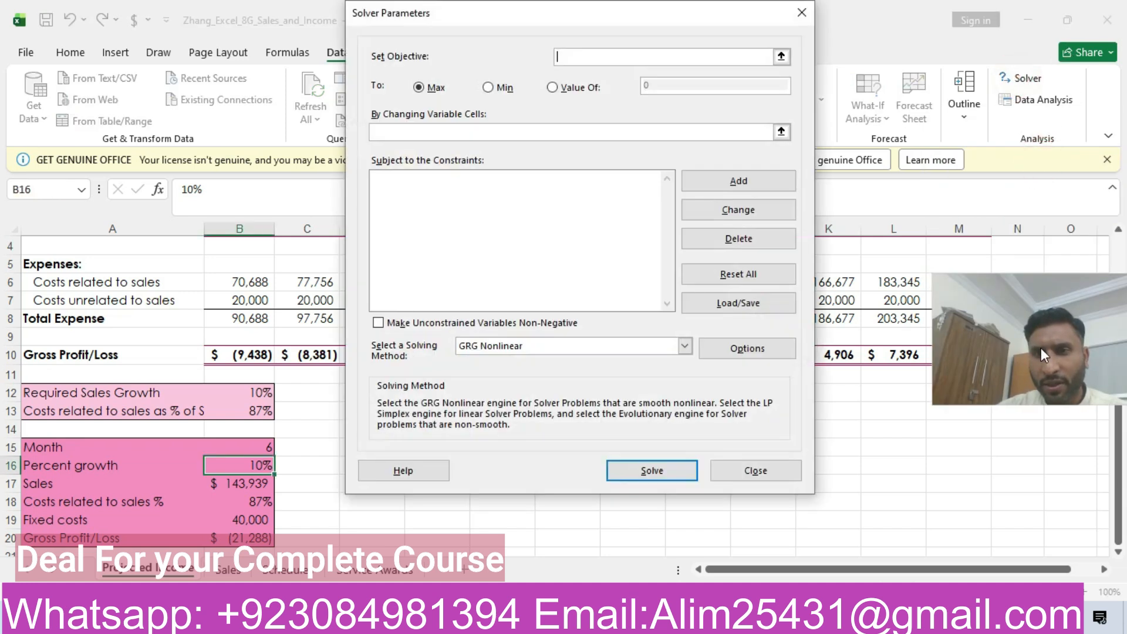
pyautogui.click(717, 58)
pyautogui.write('$b$20')
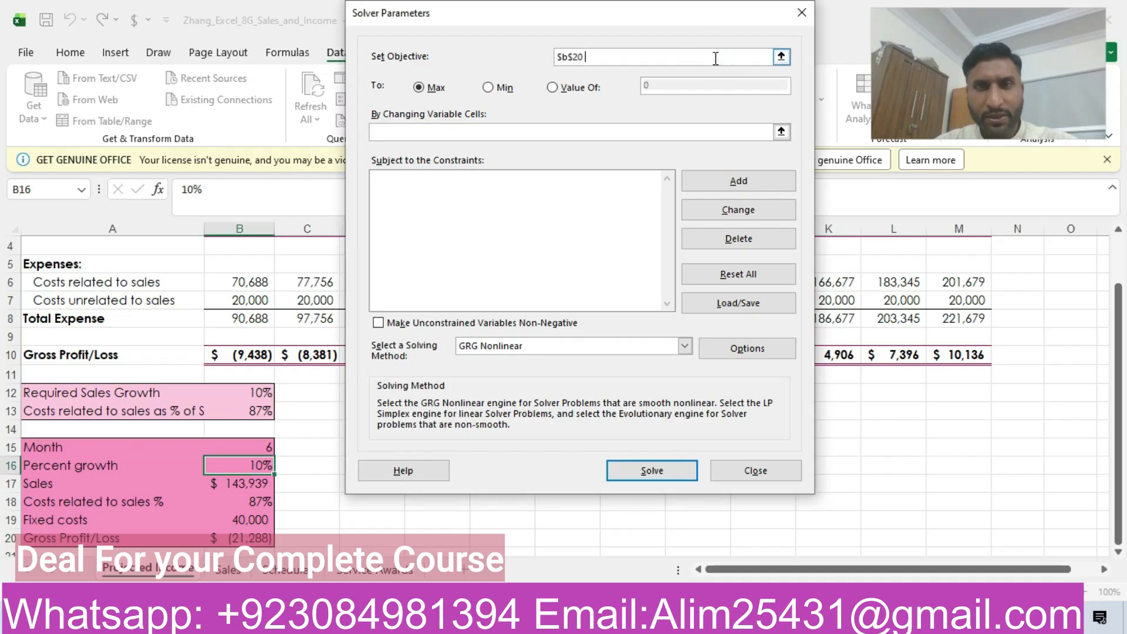
pyautogui.click(551, 87)
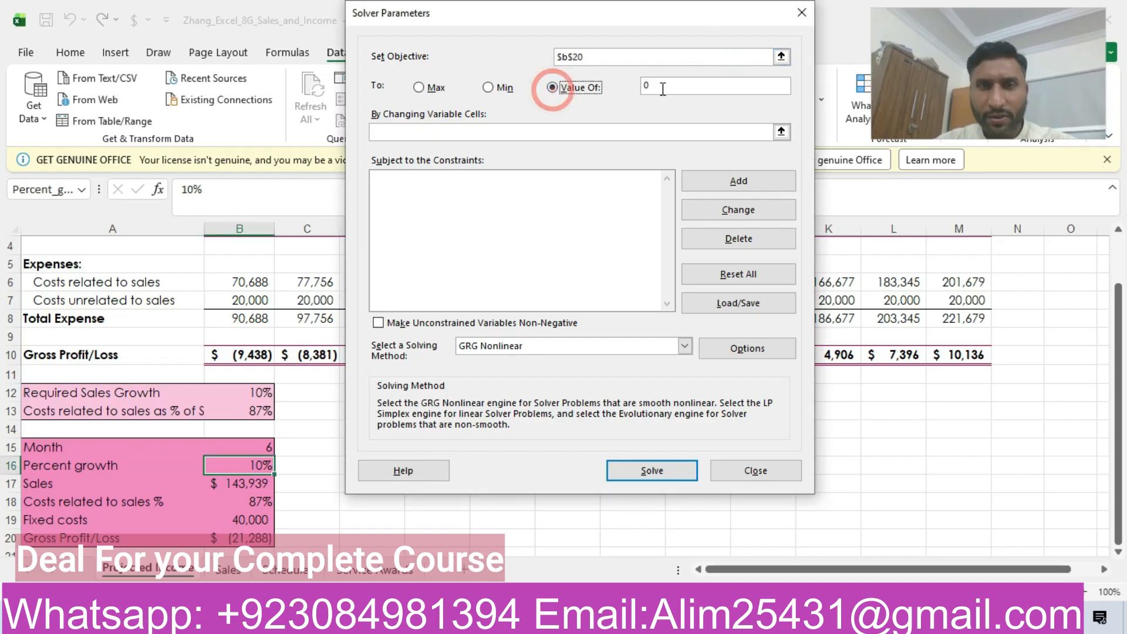
pyautogui.doubleClick(662, 87)
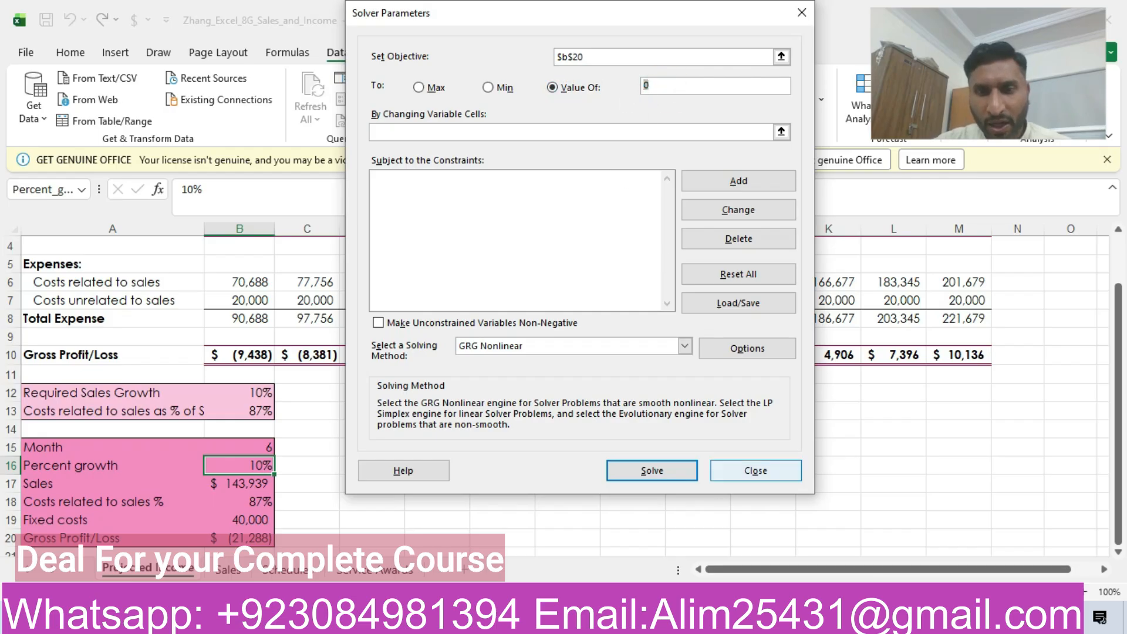
# Check the variable cells in the Word instructions and set Solver's changing variable cells in Excel to $B$16,$B$18.
pyautogui.click(785, 615)
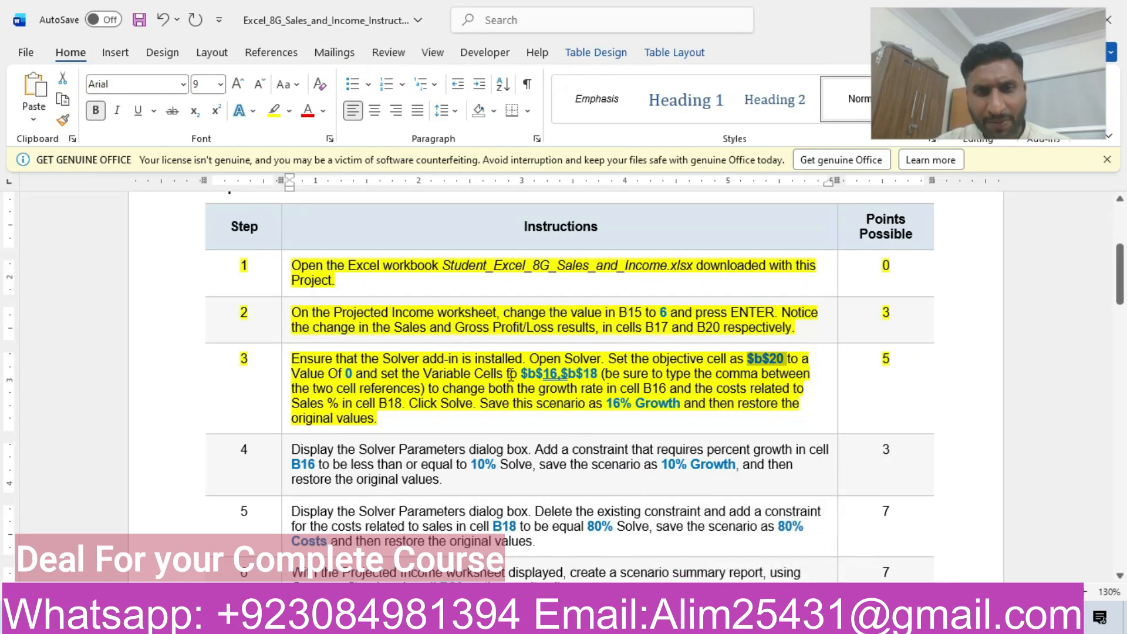
pyautogui.moveTo(521, 374); pyautogui.dragTo(598, 375)
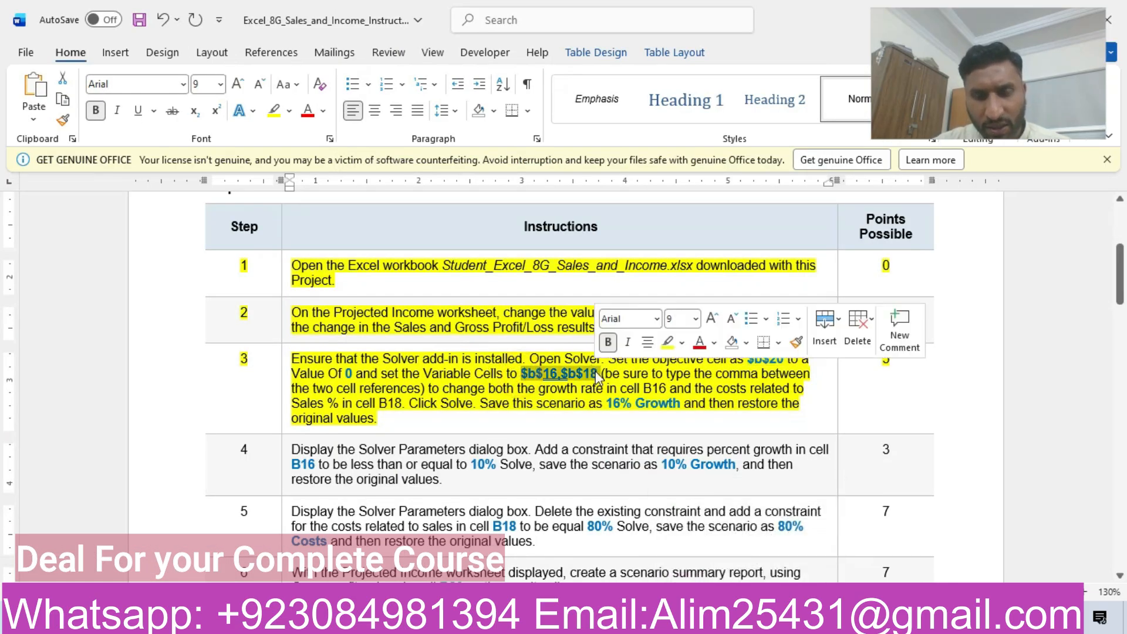
pyautogui.hotkey('alt', 'Tab')
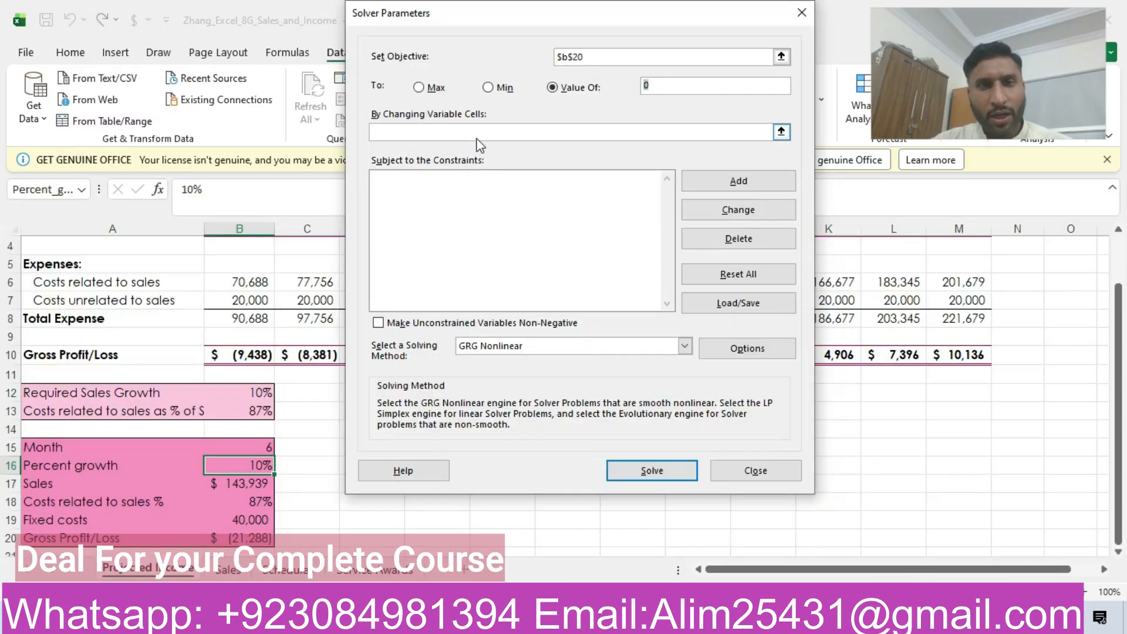
pyautogui.click(480, 131)
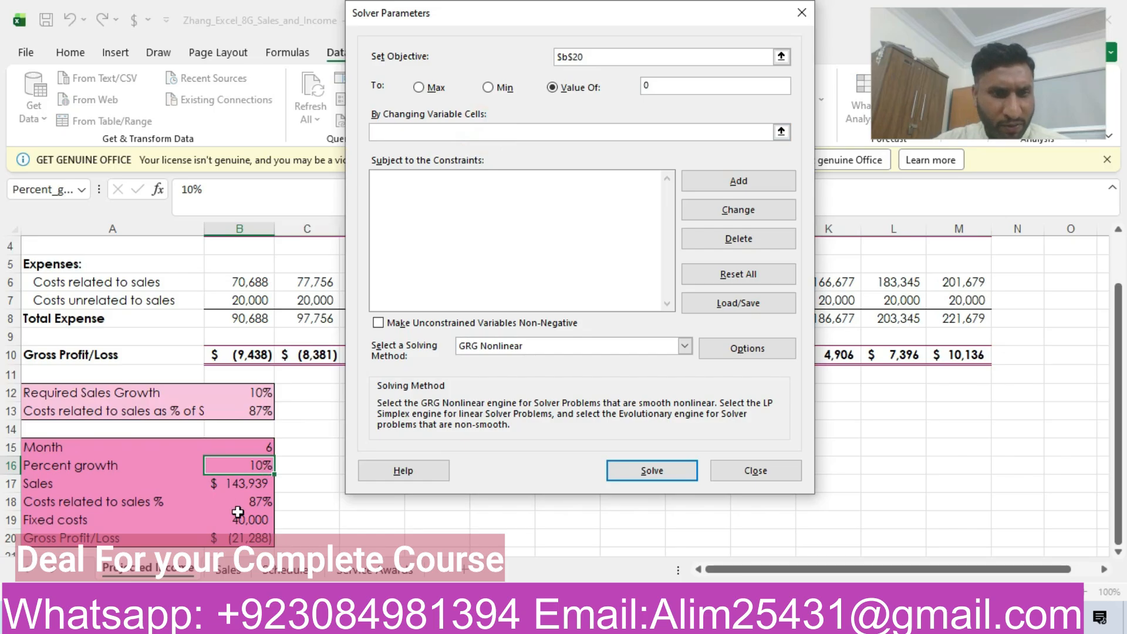
pyautogui.click(256, 466)
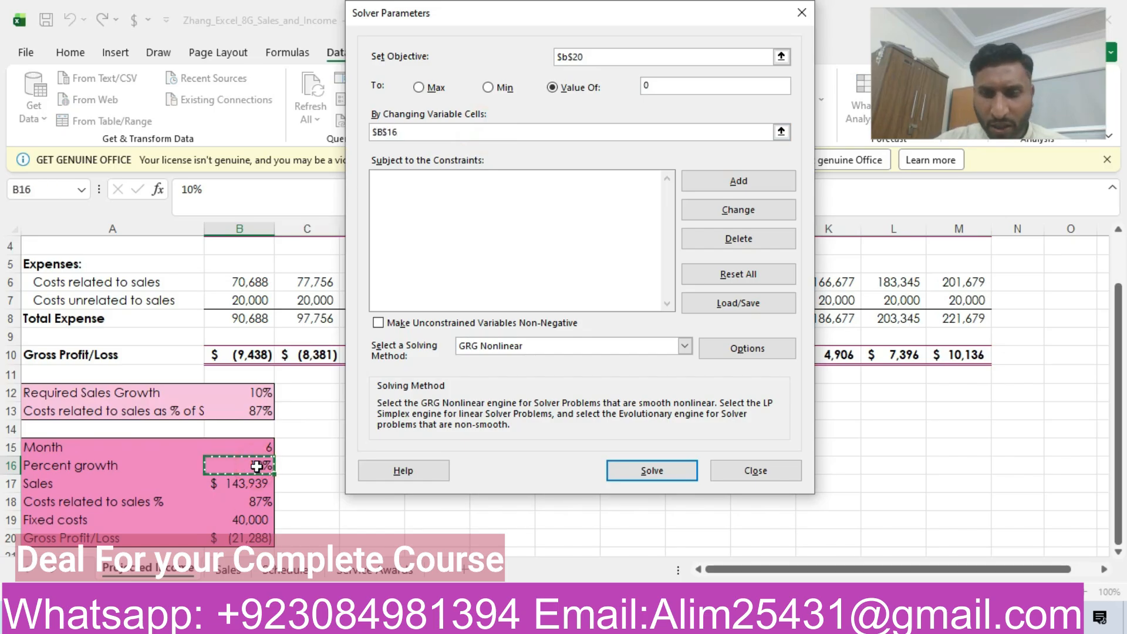
pyautogui.write(',')
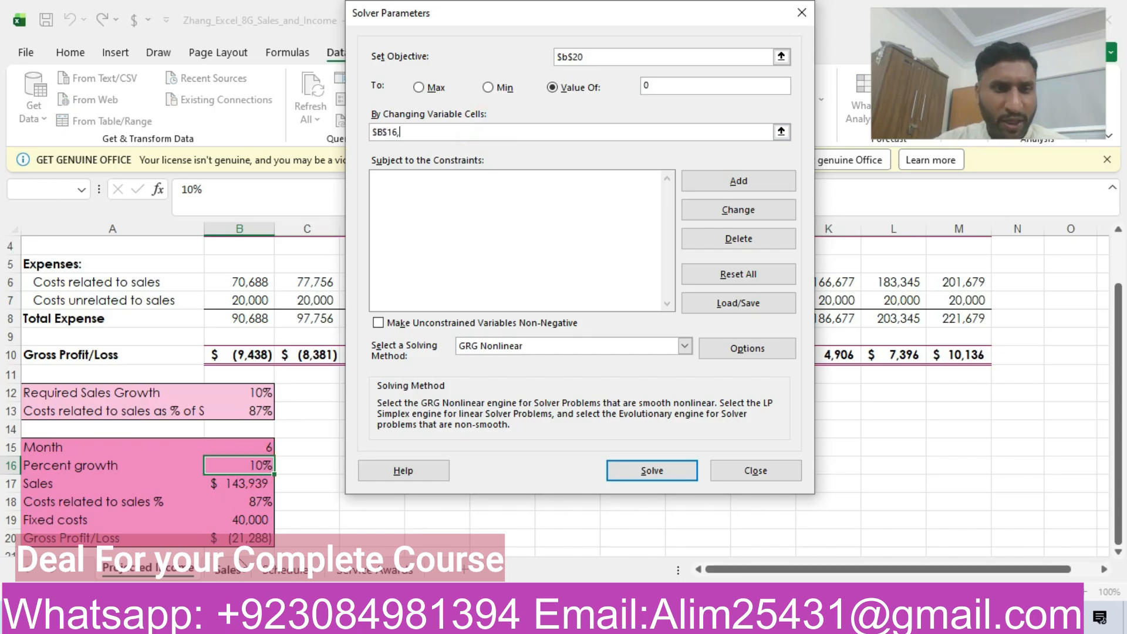
pyautogui.click(248, 503)
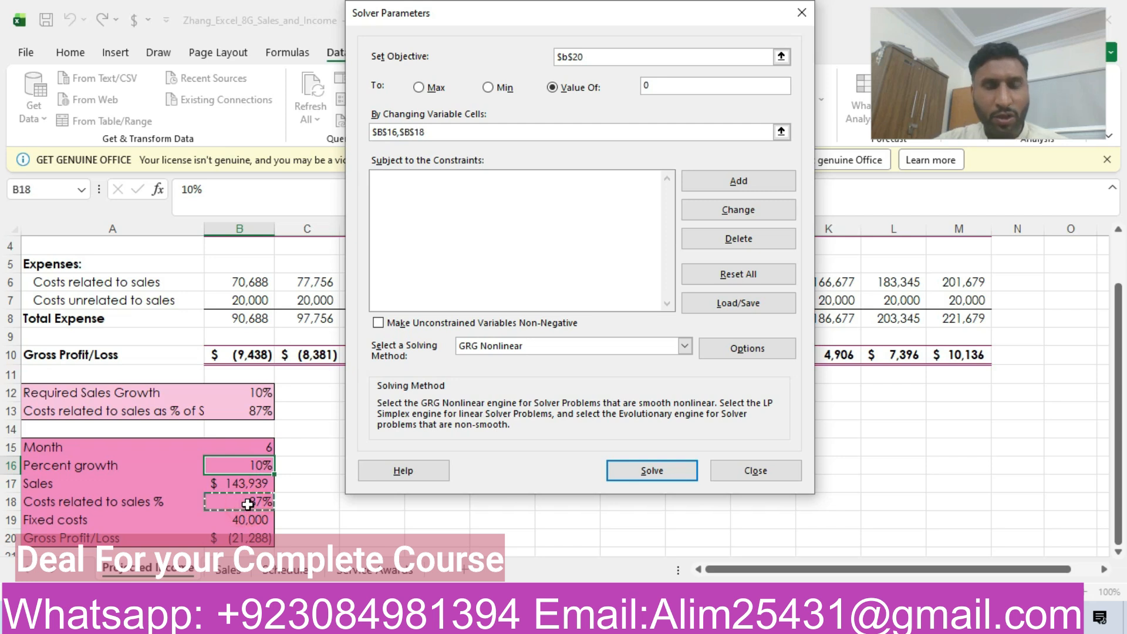
# Check step 3 in the Word instructions, return to Excel and solve with the current Solver parameters.
pyautogui.click(637, 617)
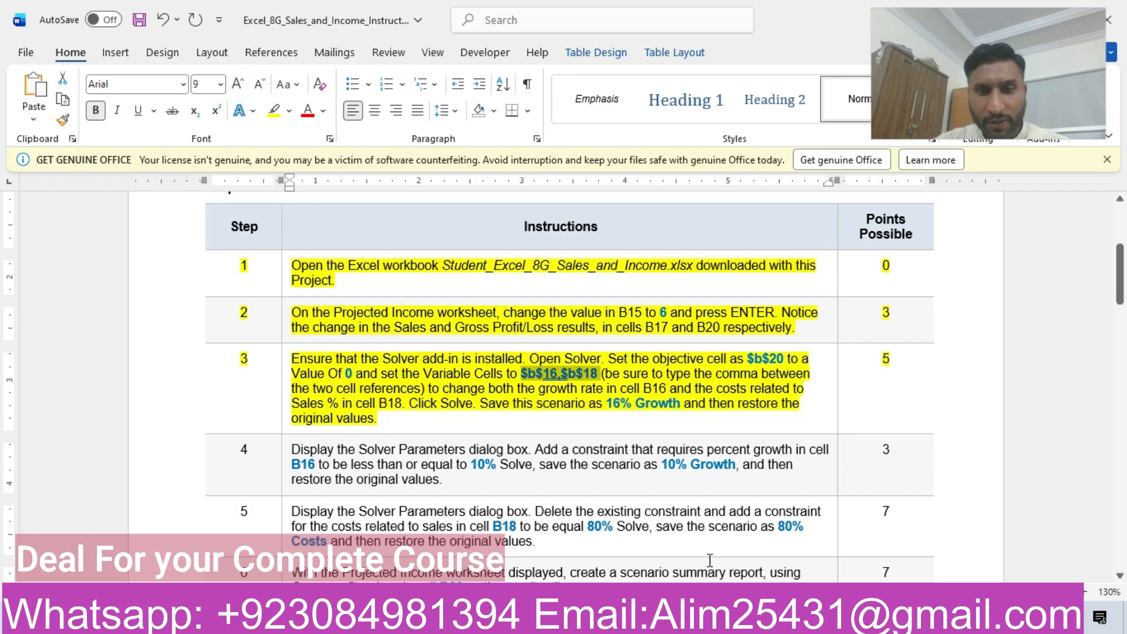
pyautogui.hotkey('alt', 'Tab')
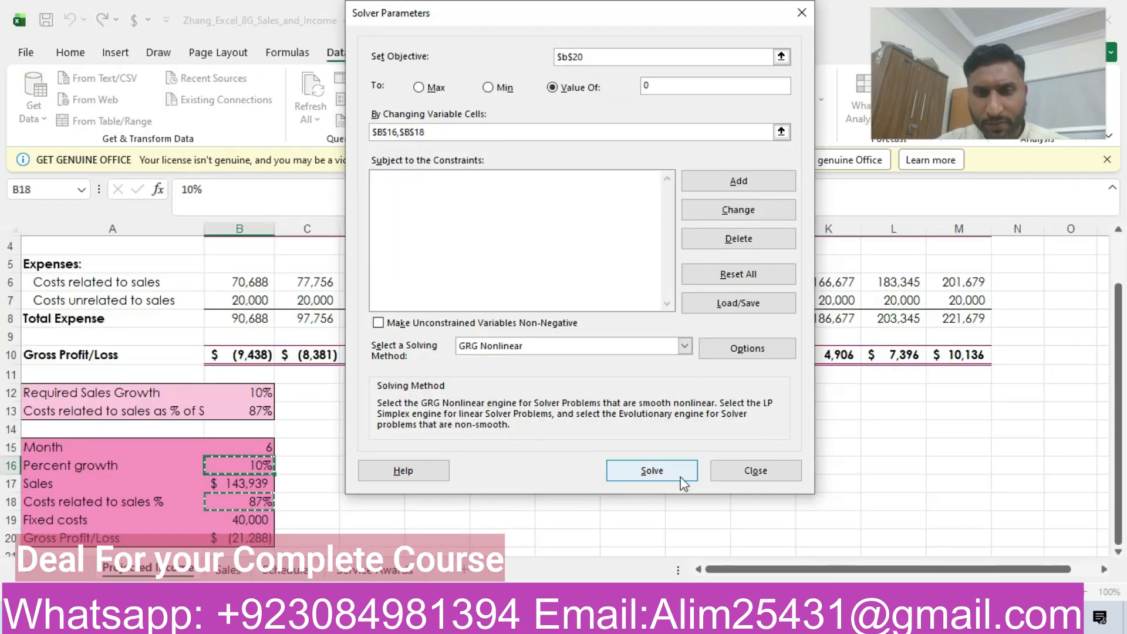
pyautogui.click(651, 470)
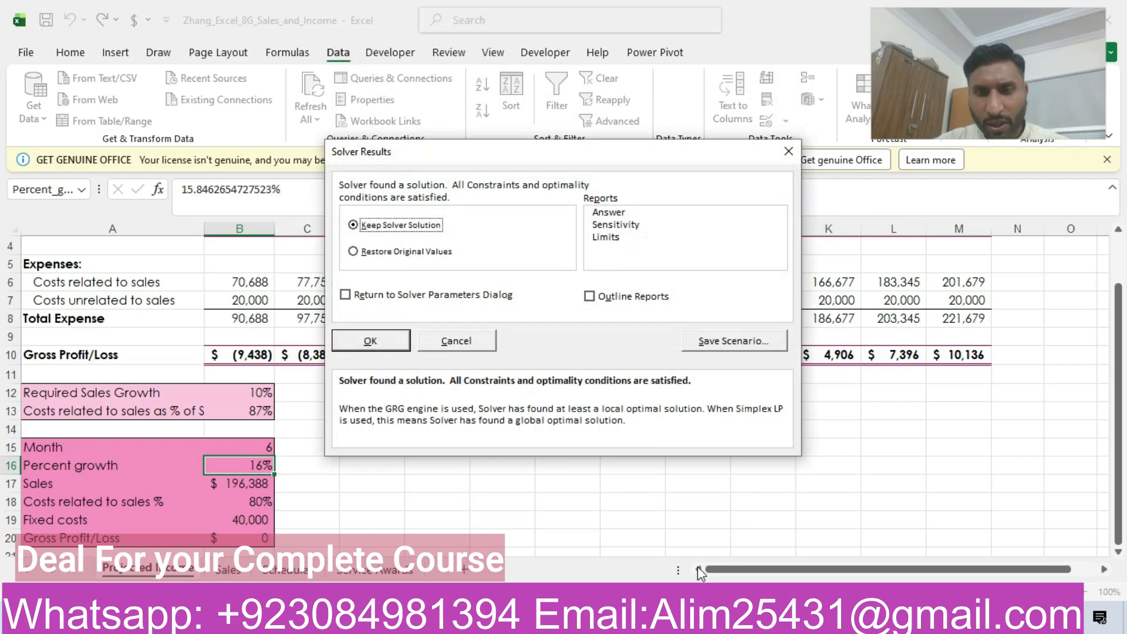
# Copy the scenario name from step 3 in Word and save the Solver result in Excel as scenario 16% Growth.
pyautogui.click(782, 618)
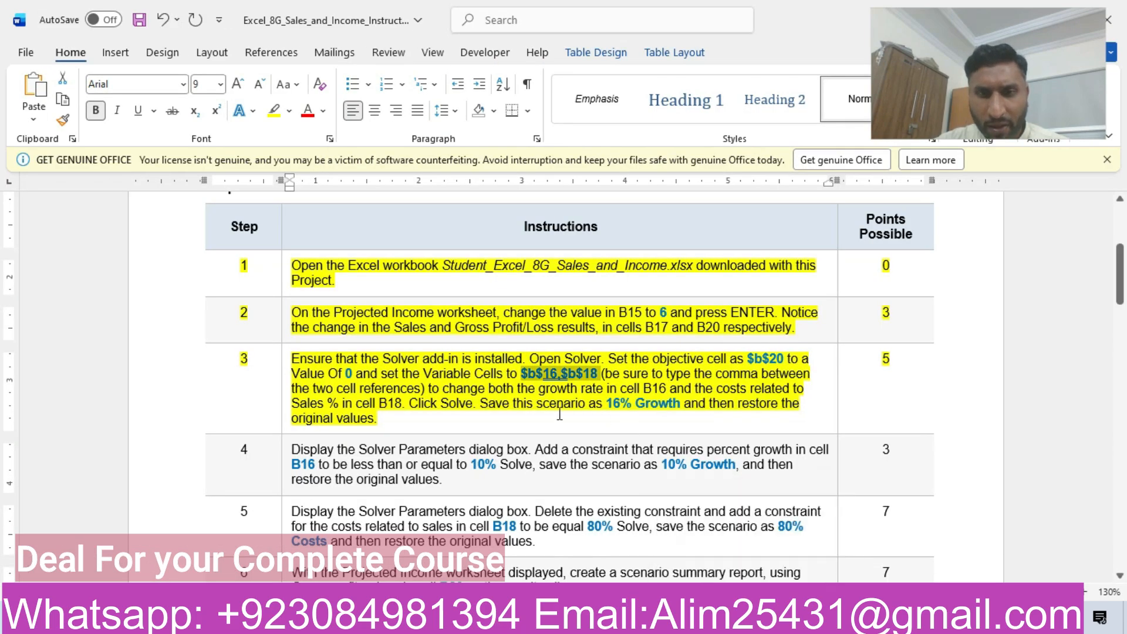
pyautogui.moveTo(607, 405); pyautogui.dragTo(680, 405)
pyautogui.hotkey('ctrl', 'c')
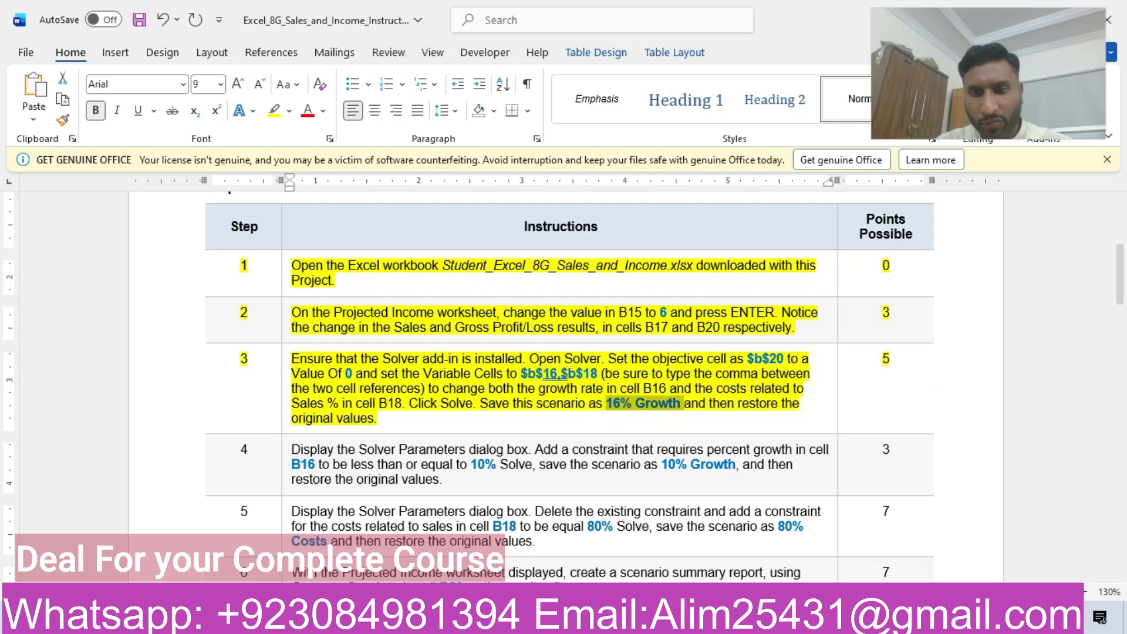
pyautogui.hotkey('alt', 'Tab')
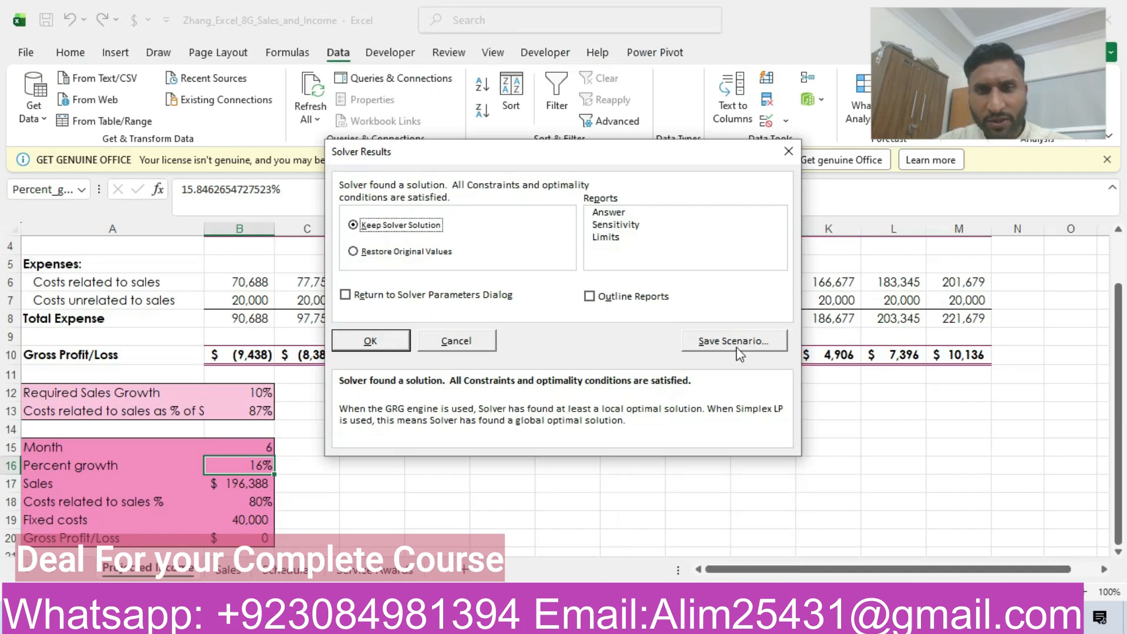
pyautogui.click(732, 341)
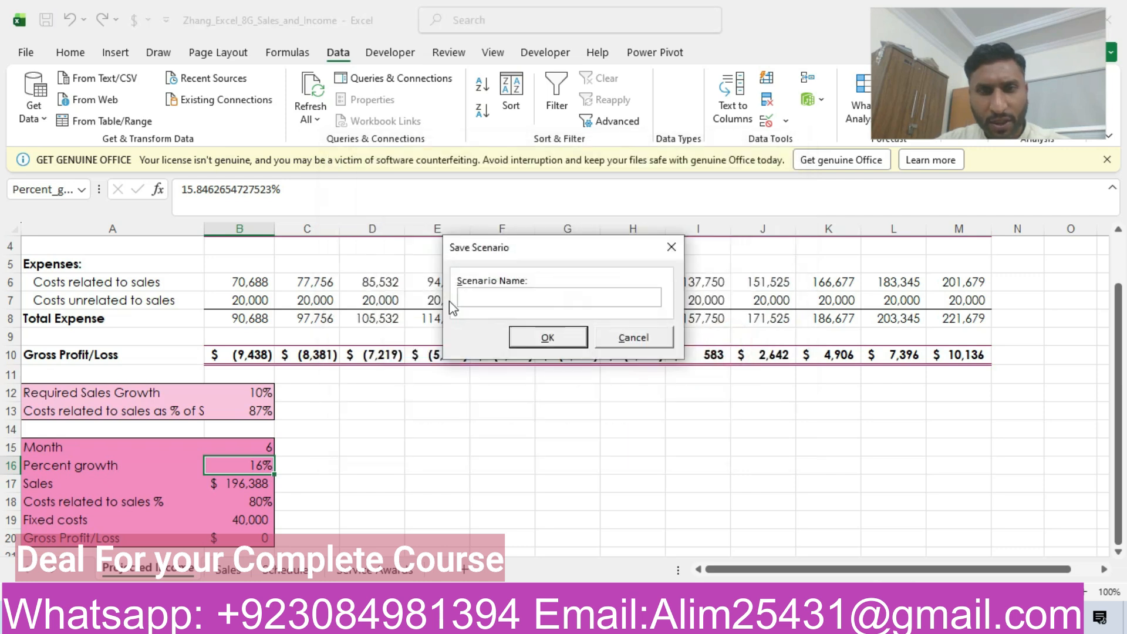
pyautogui.hotkey('ctrl', 'v')
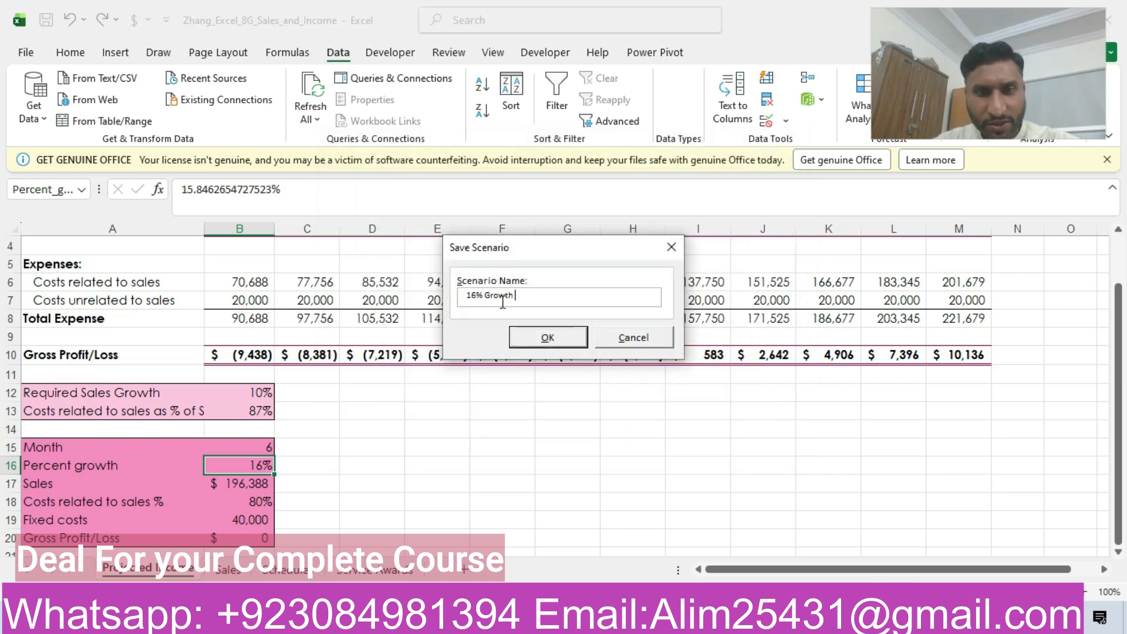
pyautogui.click(520, 338)
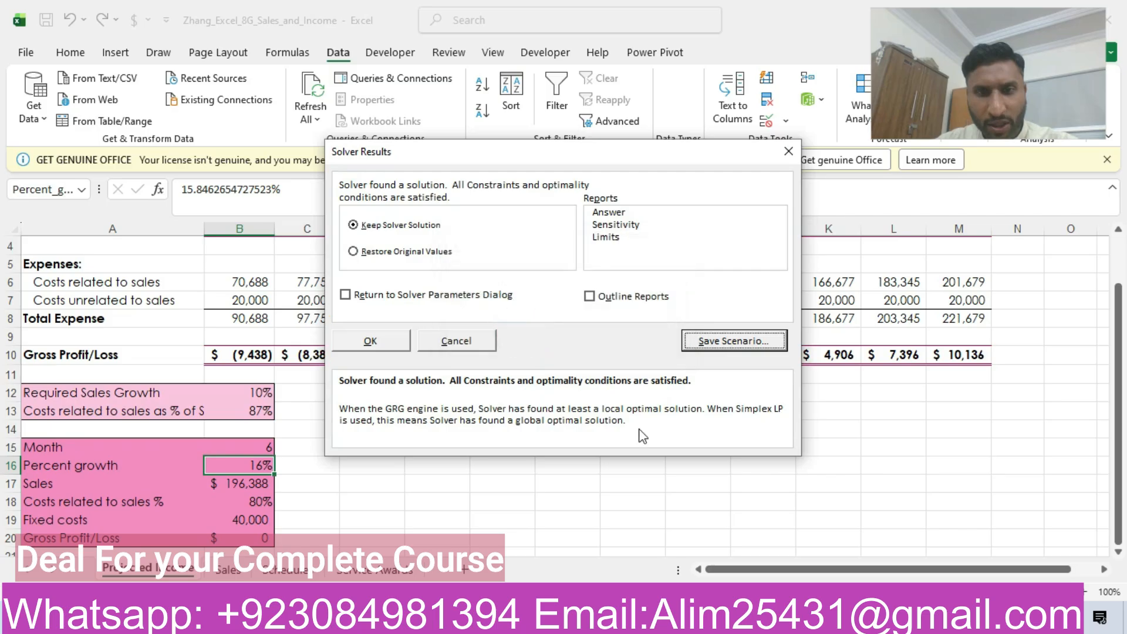
# Check the rest of step 3 in Word, and close Excel's Solver results with the original values restored.
pyautogui.hotkey('alt', 'Tab')
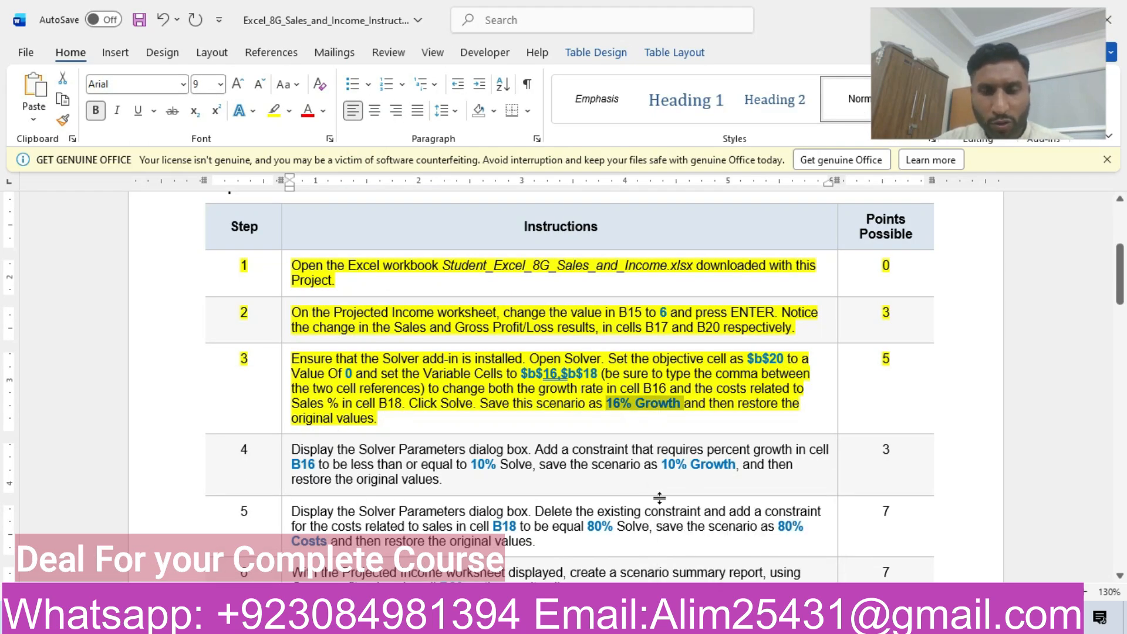
pyautogui.hotkey('alt', 'Tab')
pyautogui.click(354, 253)
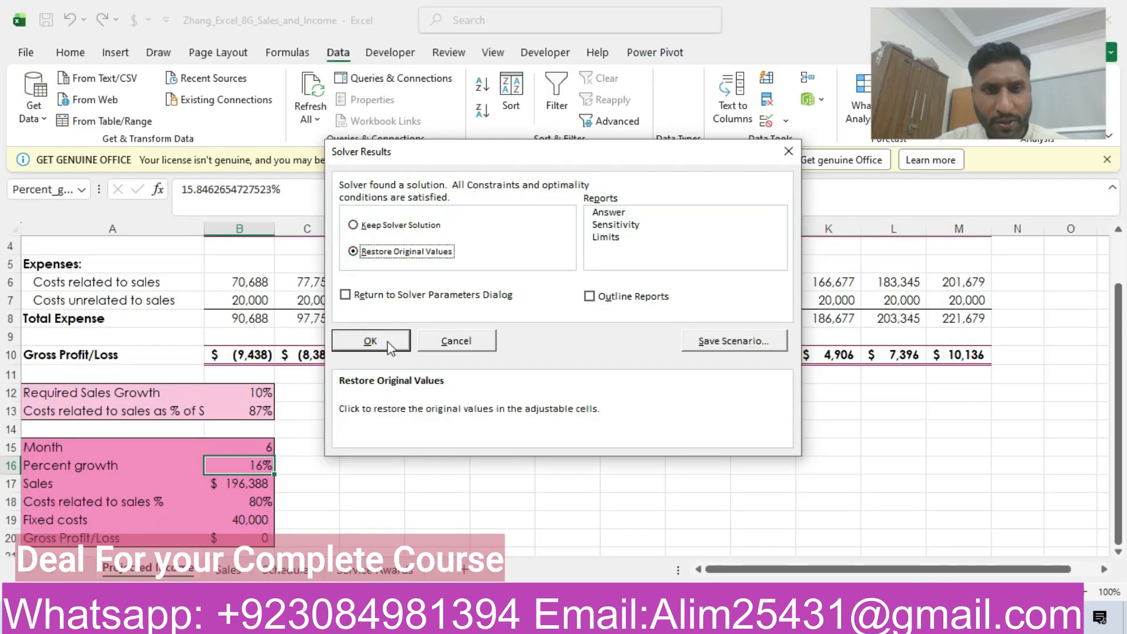
pyautogui.click(370, 342)
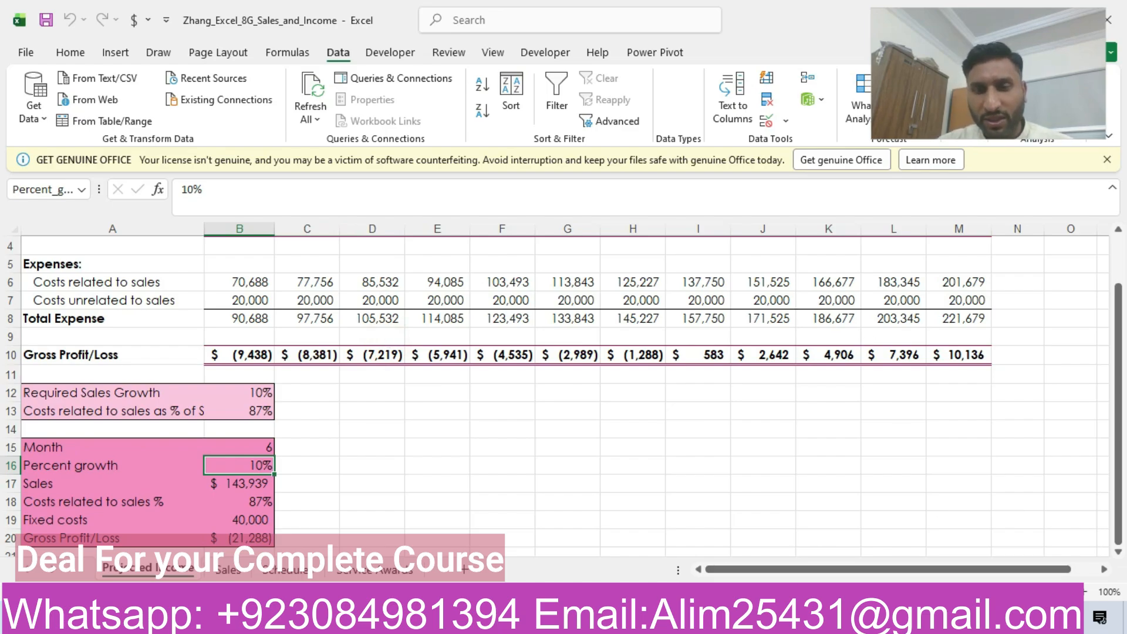
# Switch to the Word instructions and highlight the step 4 row of the table in yellow.
pyautogui.click(780, 617)
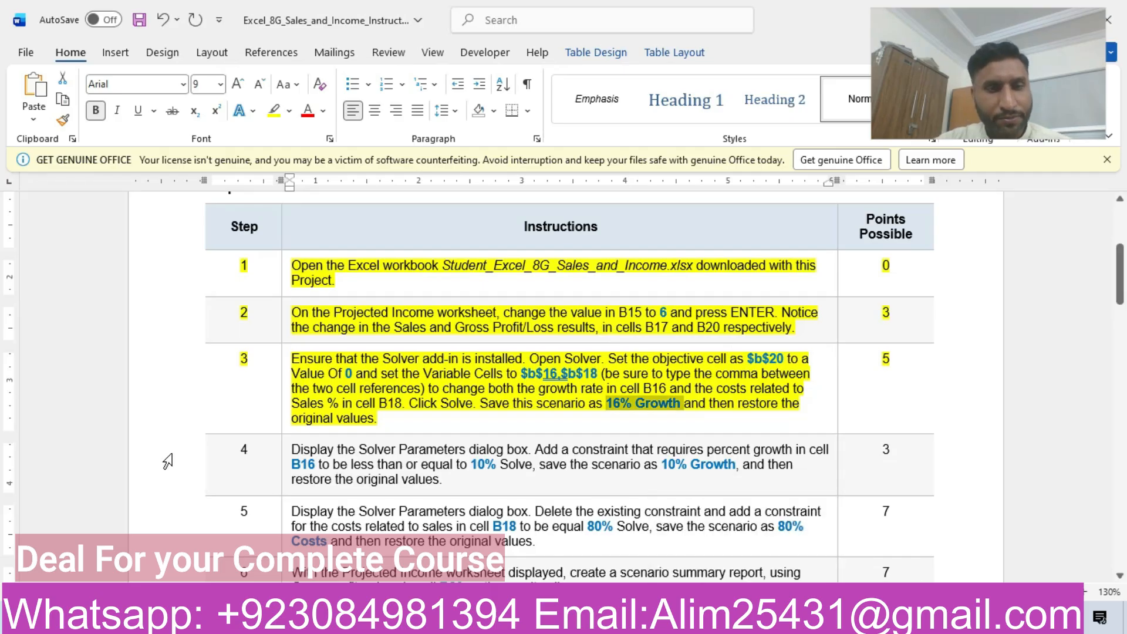
pyautogui.click(167, 461)
pyautogui.click(238, 422)
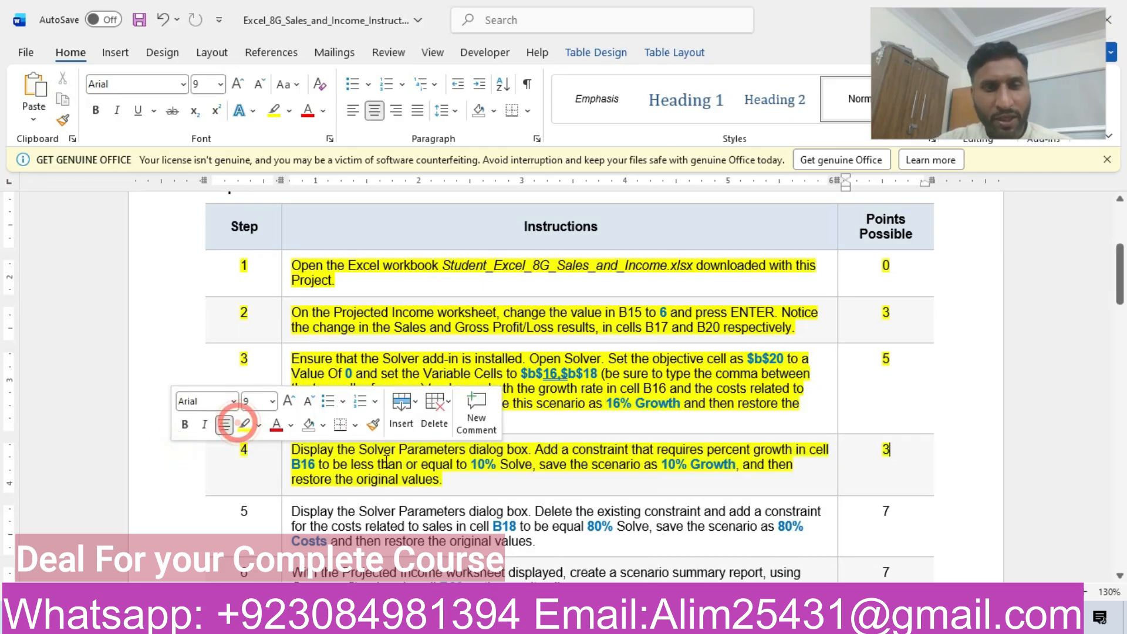
pyautogui.click(386, 463)
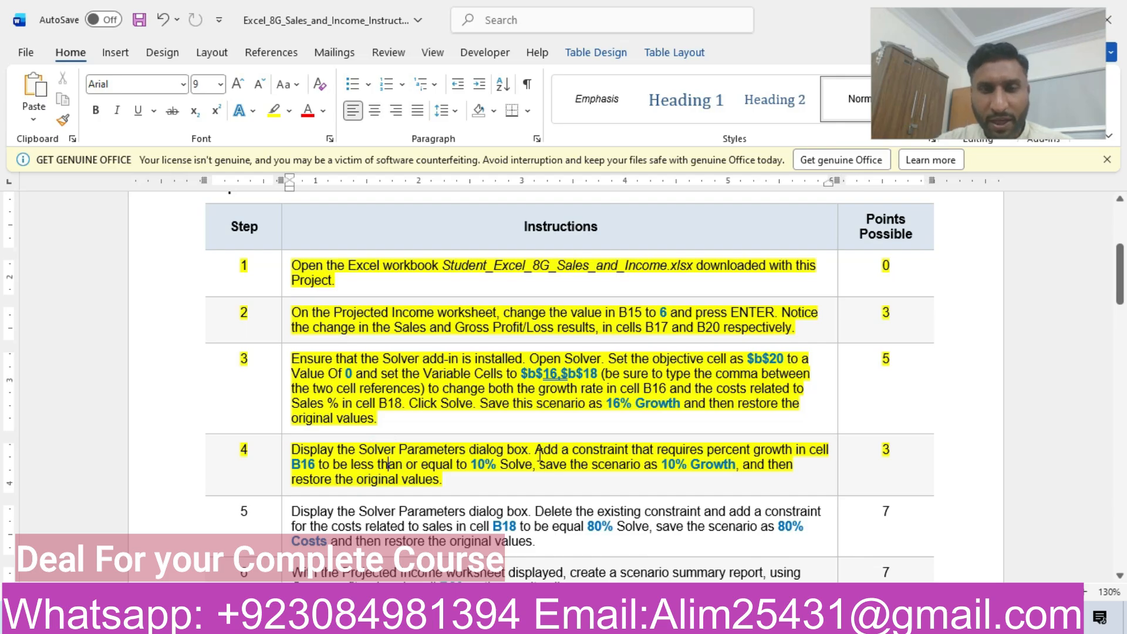
# Return to the Excel workbook, reopen Solver and start adding a new constraint.
pyautogui.click(746, 619)
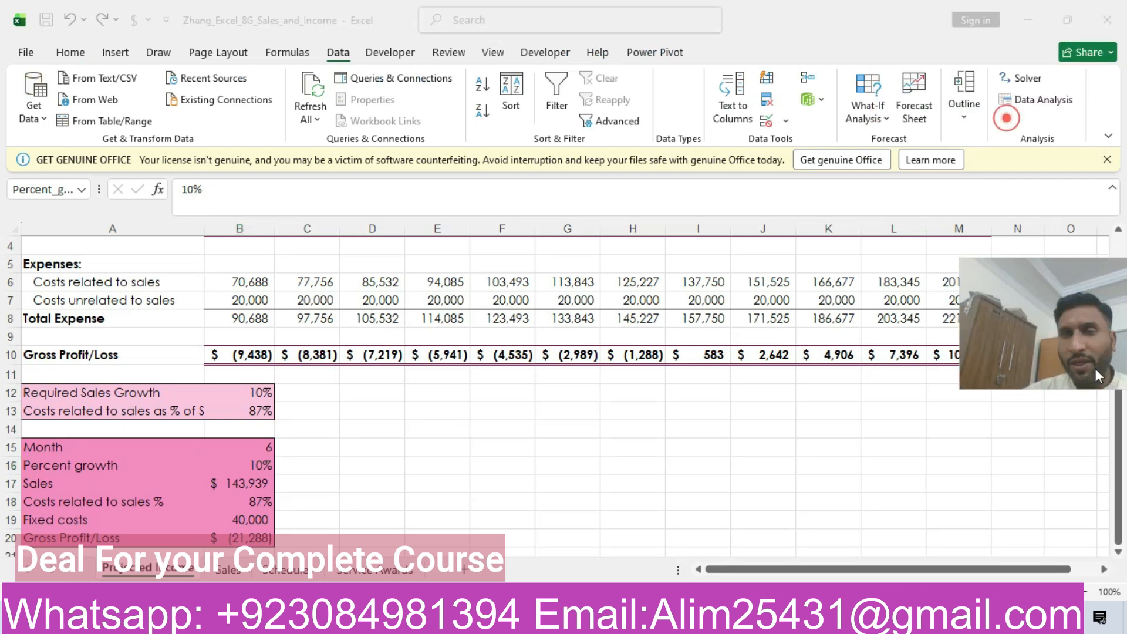
pyautogui.moveTo(1095, 369); pyautogui.dragTo(1088, 291)
pyautogui.click(1018, 74)
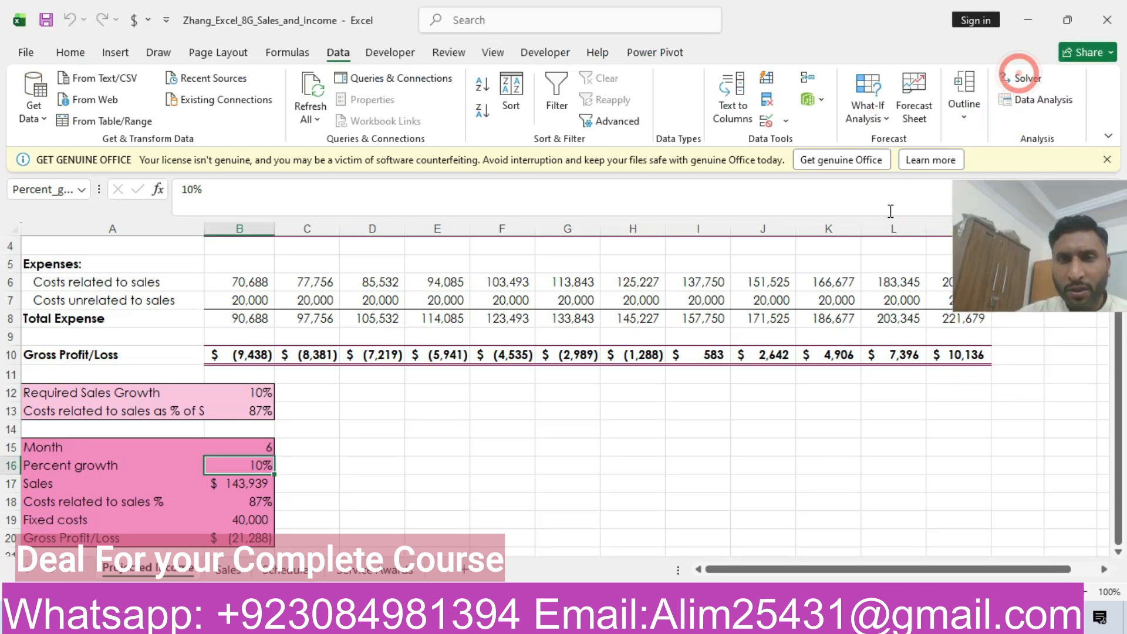
pyautogui.click(1021, 76)
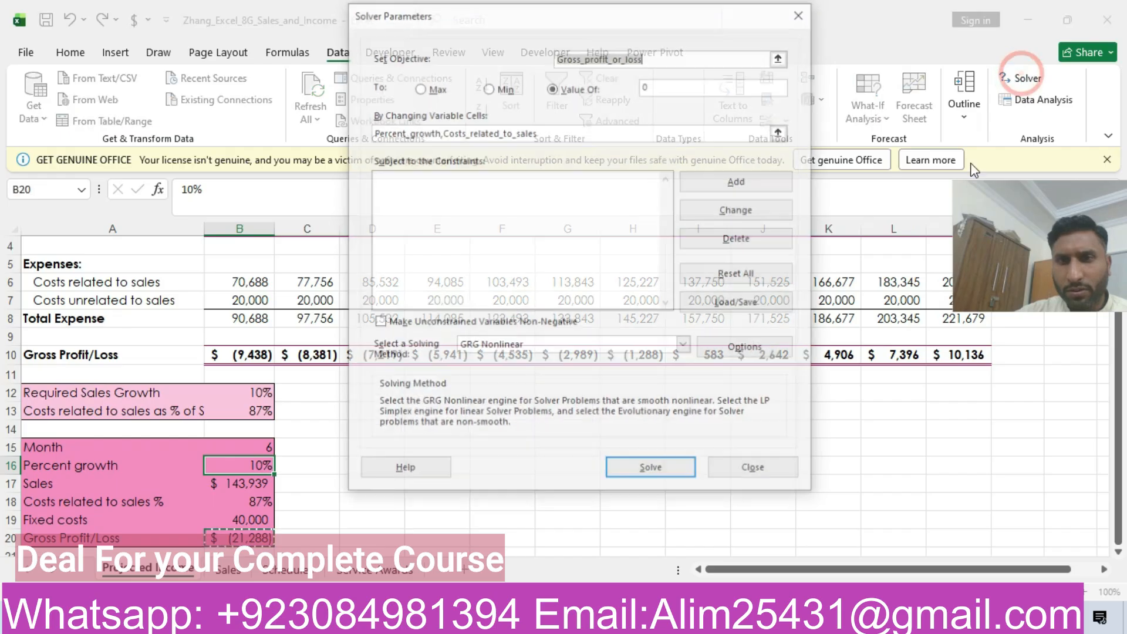
pyautogui.moveTo(1033, 226); pyautogui.dragTo(984, 82)
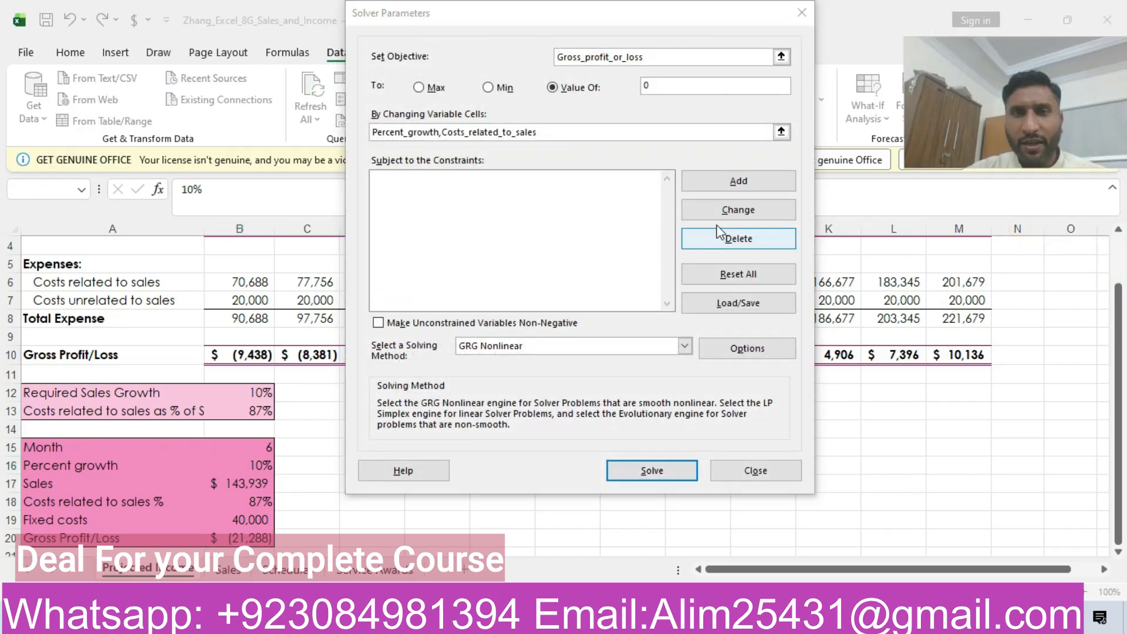
pyautogui.click(723, 179)
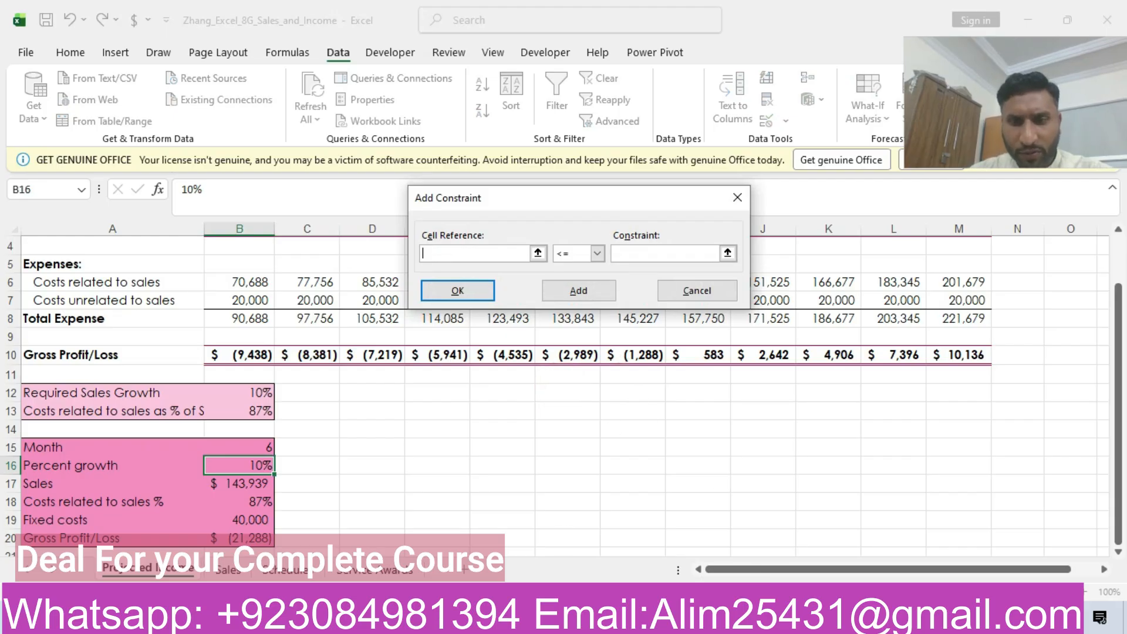
# Check the limit in step 4 of the Word instructions and add the Solver constraint $B$16 <= 10% in Excel.
pyautogui.click(780, 617)
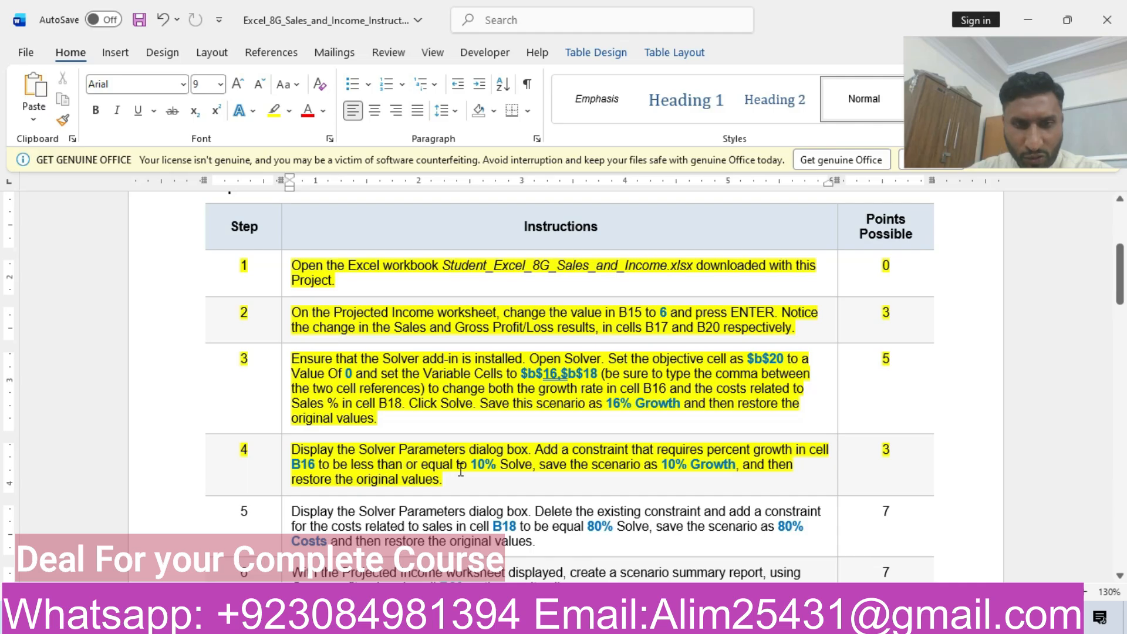
pyautogui.moveTo(470, 465); pyautogui.dragTo(499, 467)
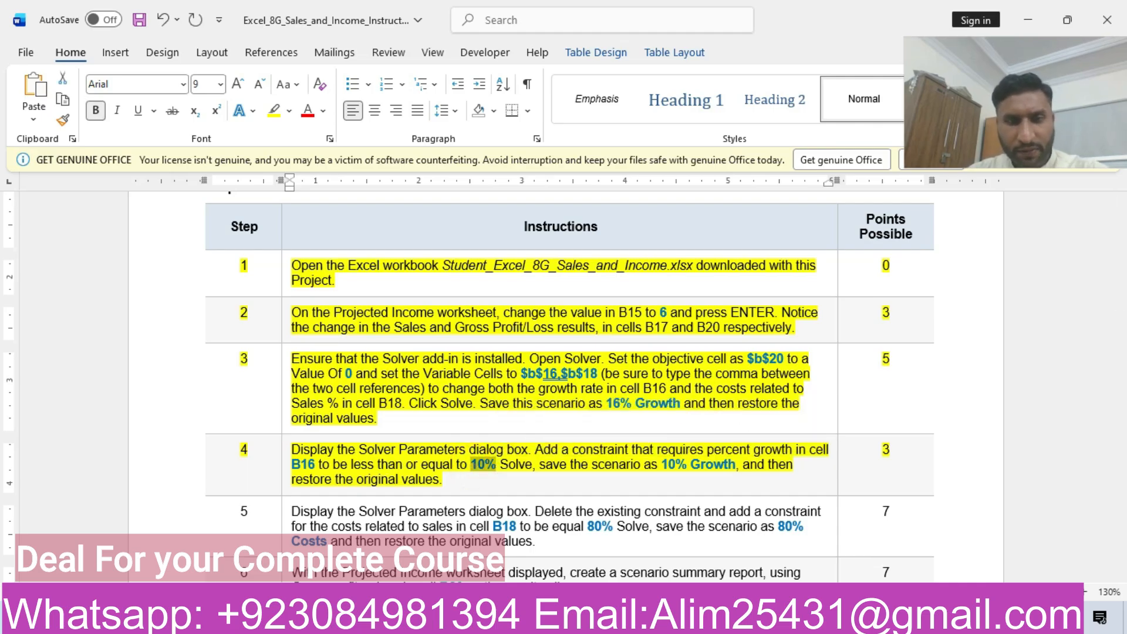
pyautogui.hotkey('alt', 'Tab')
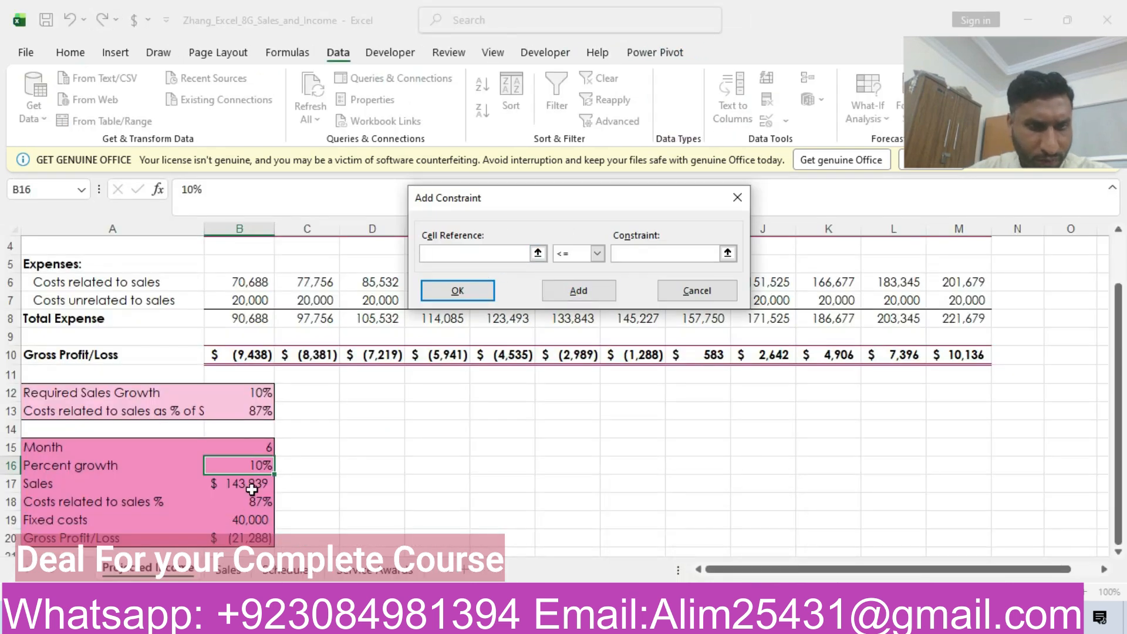
pyautogui.click(249, 469)
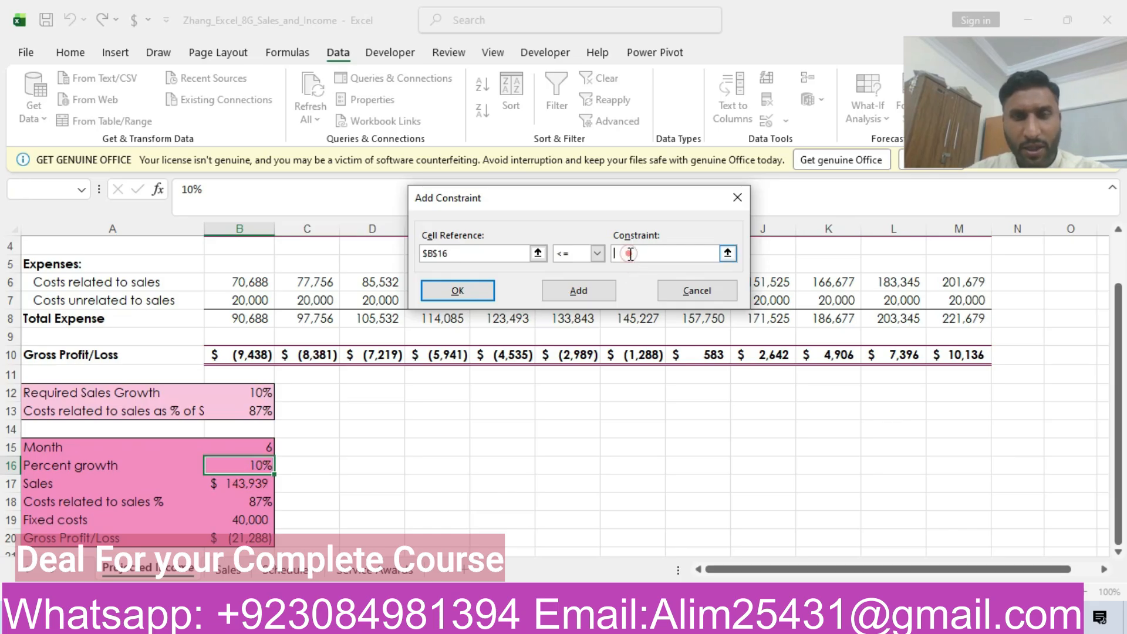
pyautogui.click(598, 254)
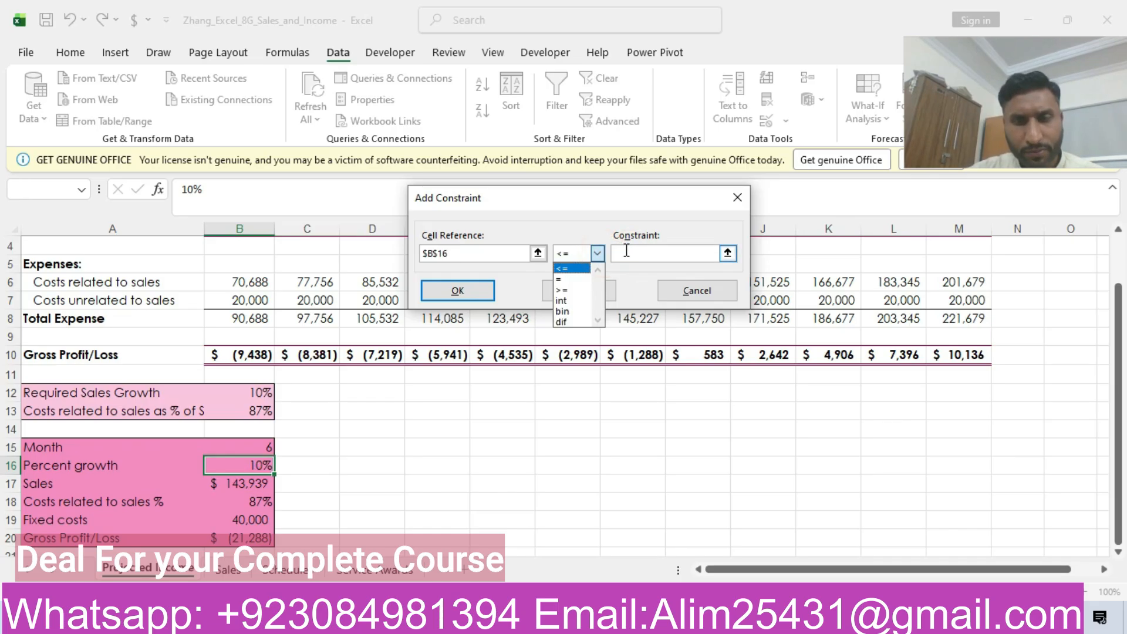
pyautogui.click(626, 253)
pyautogui.write('10%')
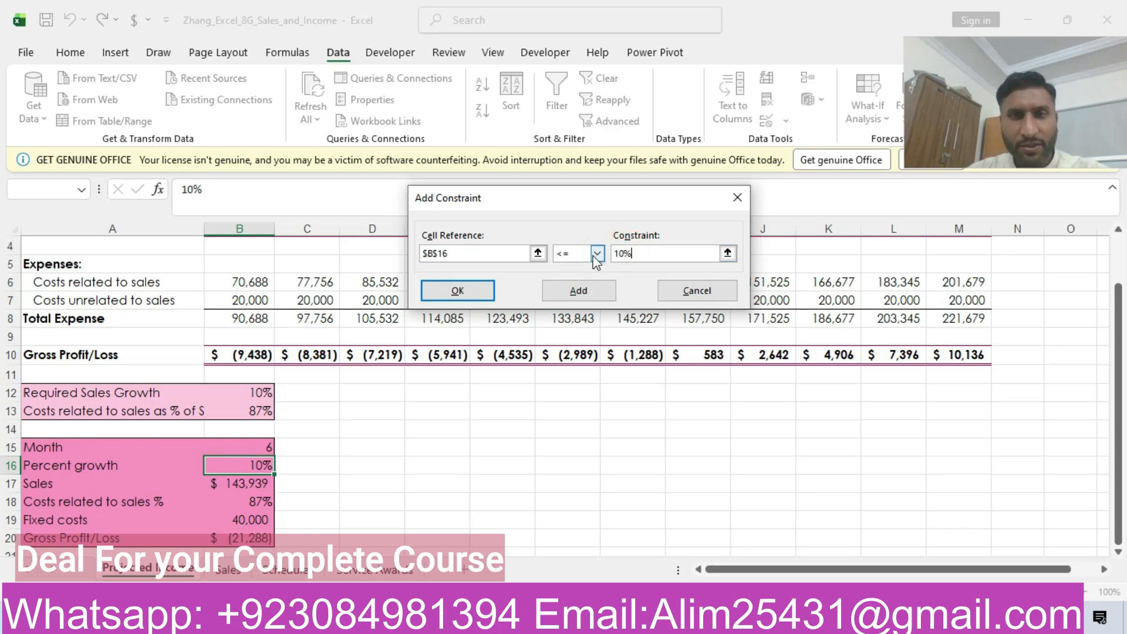
pyautogui.click(476, 292)
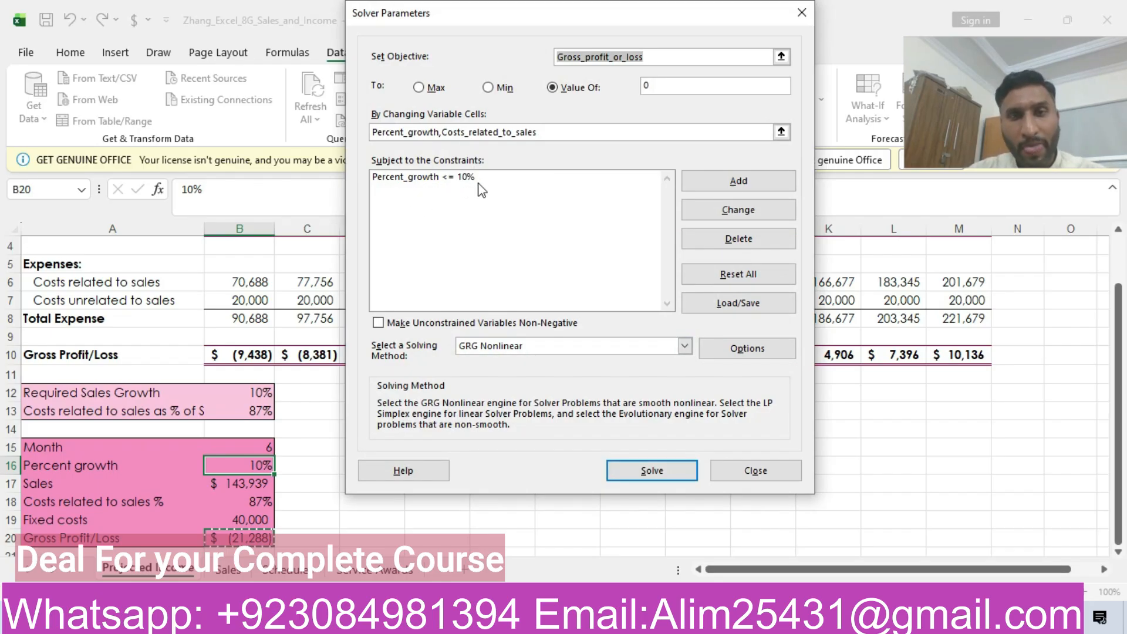
# Take the scenario name 10% Growth from step 4 in Word and solve with the new constraint in Excel.
pyautogui.hotkey('alt', 'Tab')
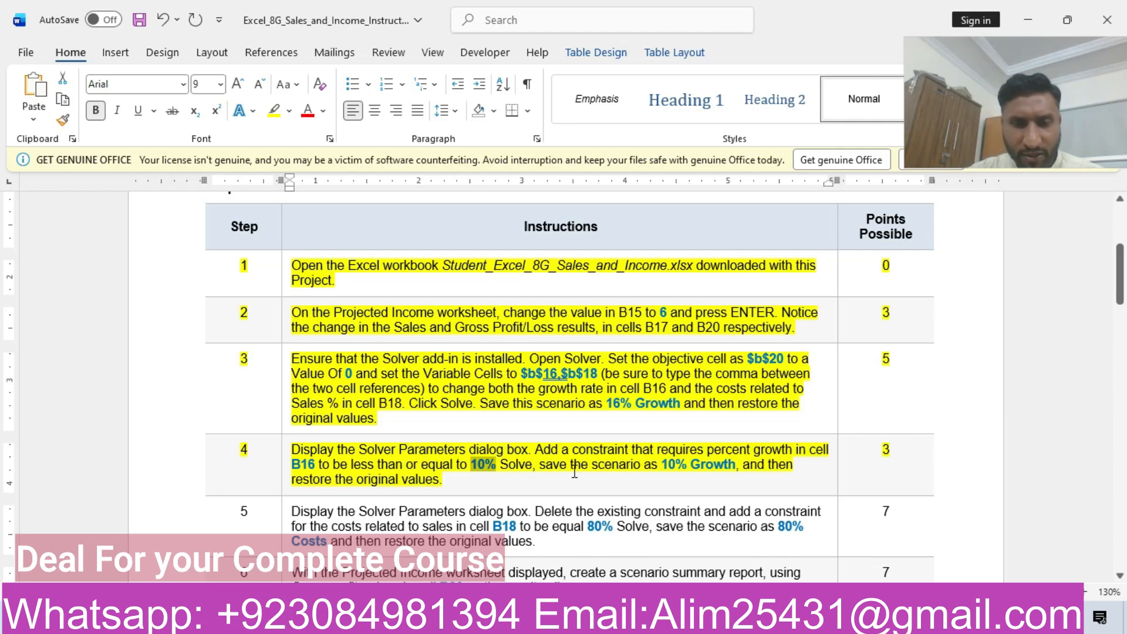
pyautogui.moveTo(663, 465); pyautogui.dragTo(717, 472)
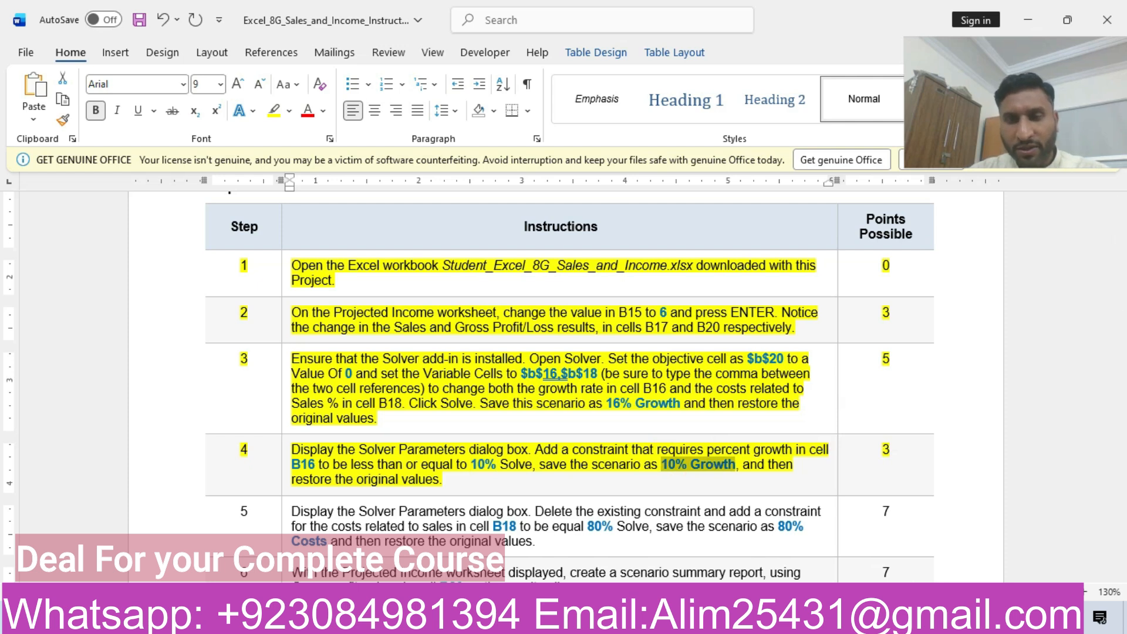
pyautogui.hotkey('alt', 'Tab')
pyautogui.click(692, 470)
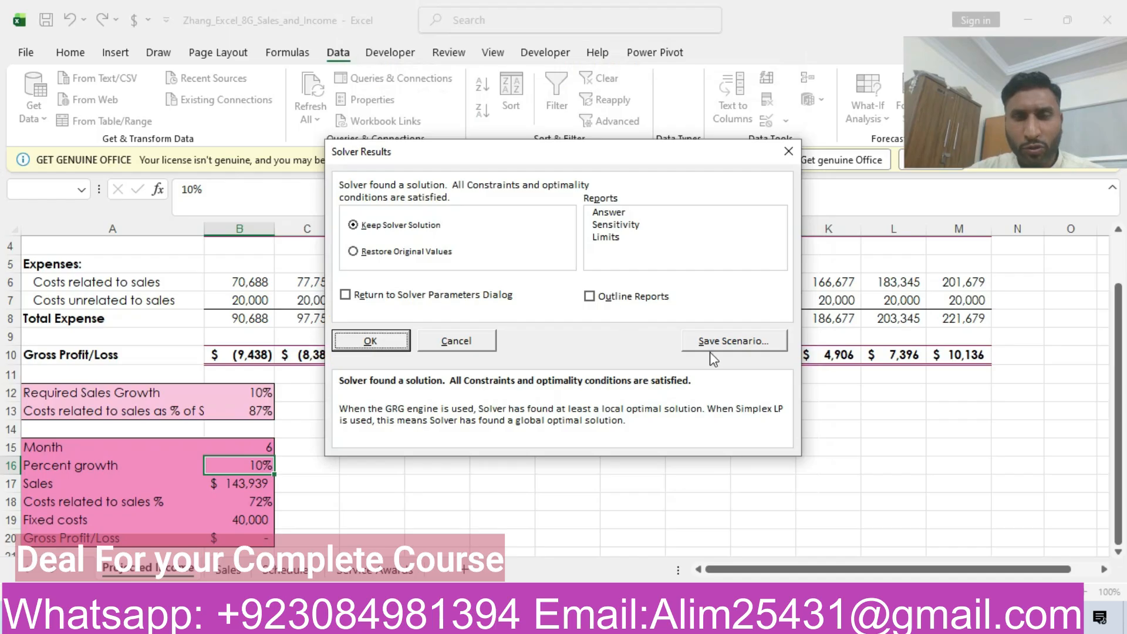
# Save the Solver result as scenario 10% Growth and restore the original values.
pyautogui.click(730, 340)
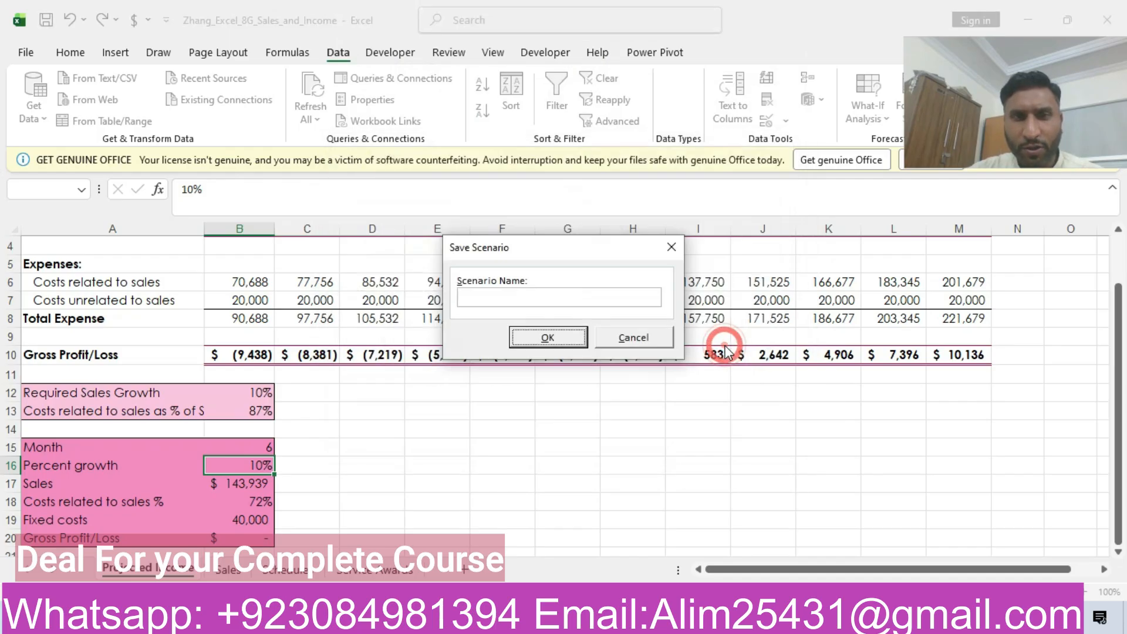
pyautogui.click(480, 296)
pyautogui.write('10% Growth')
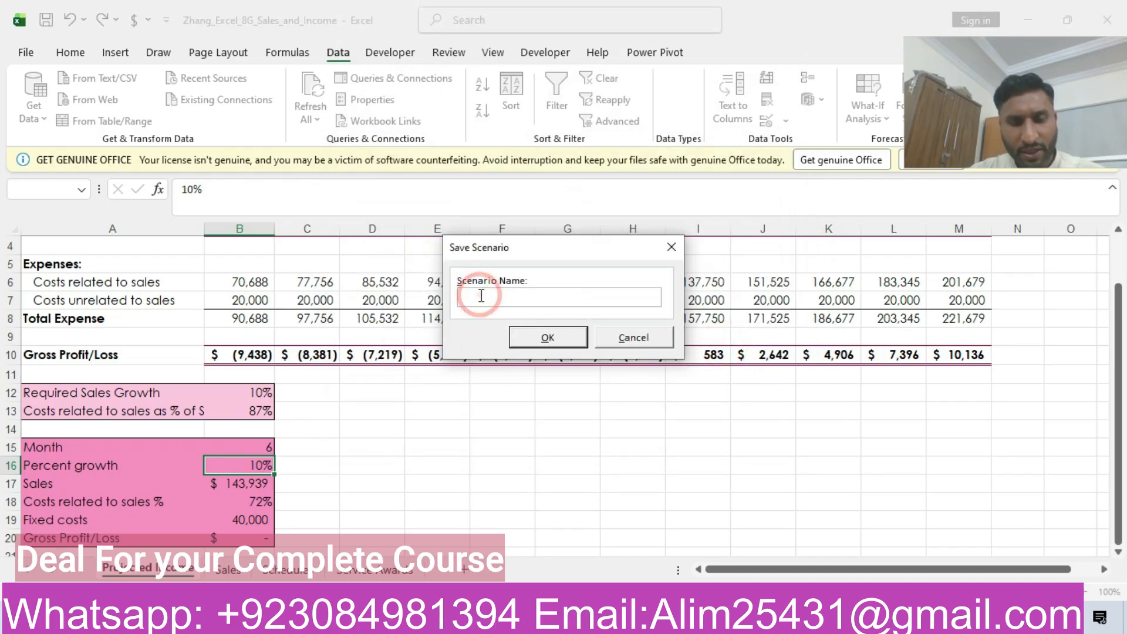
pyautogui.click(540, 337)
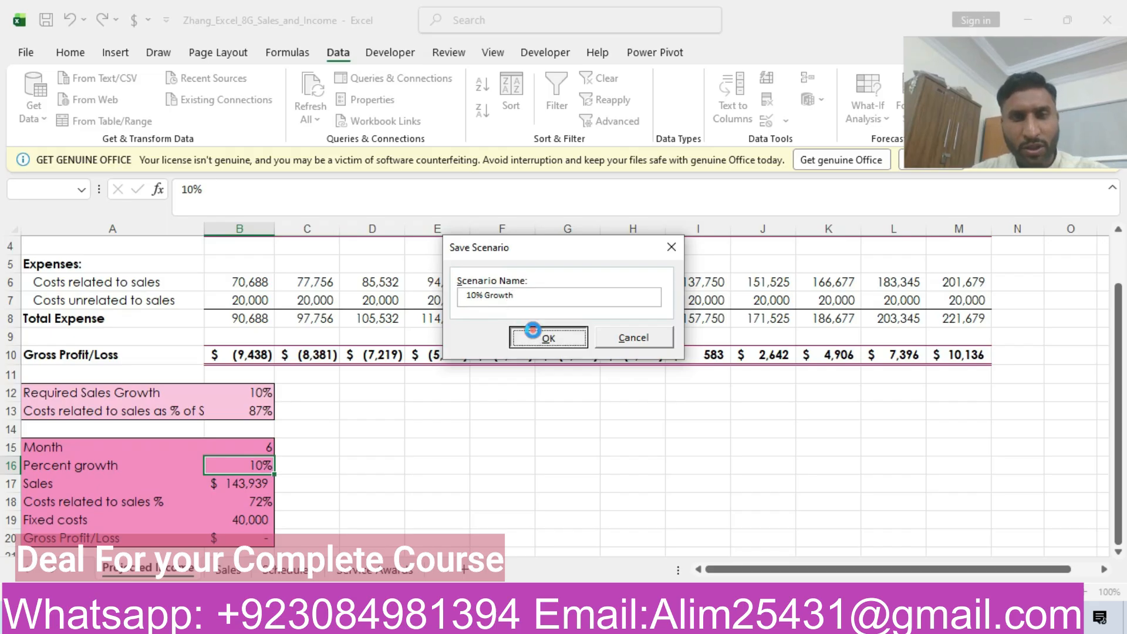
pyautogui.click(354, 252)
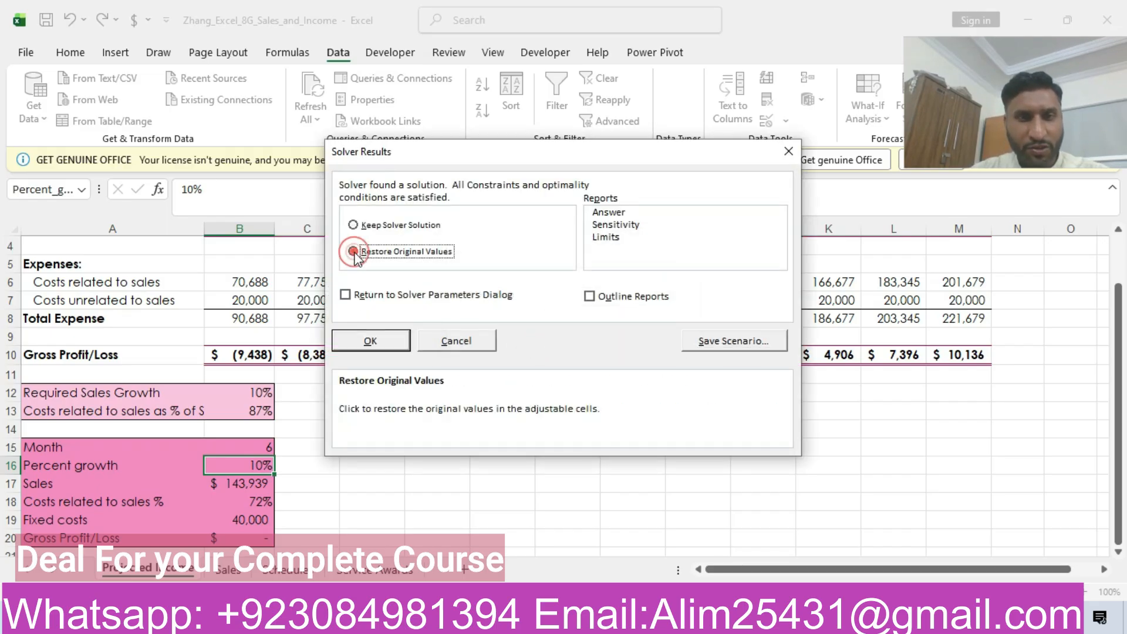
pyautogui.click(371, 342)
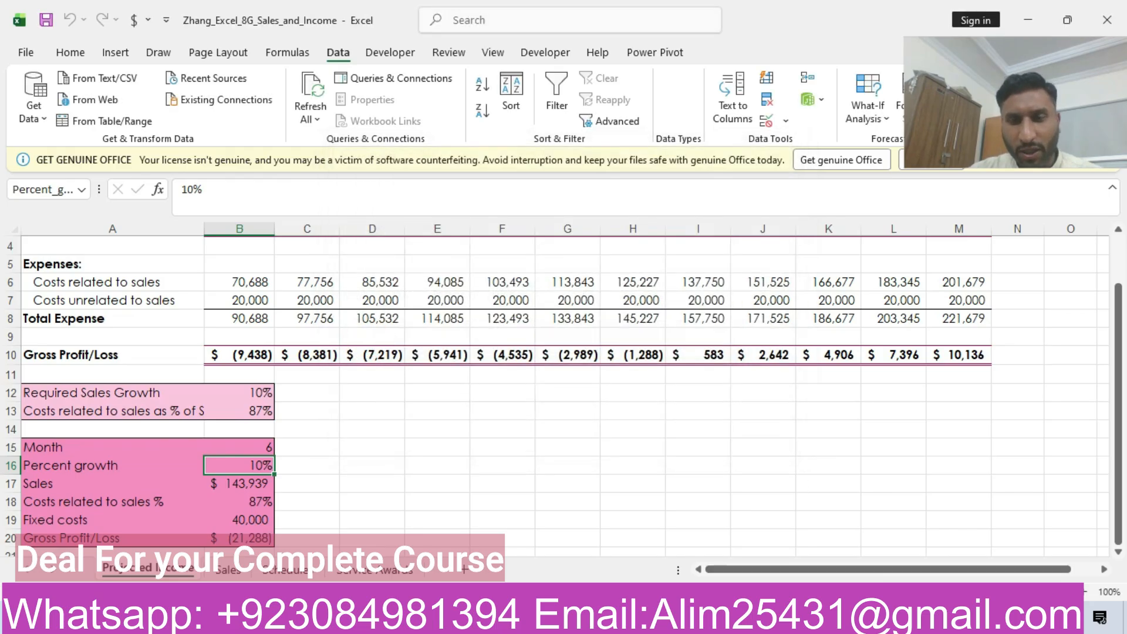
# Switch to the Word instructions and highlight the step 5 row in yellow.
pyautogui.hotkey('alt', 'Tab')
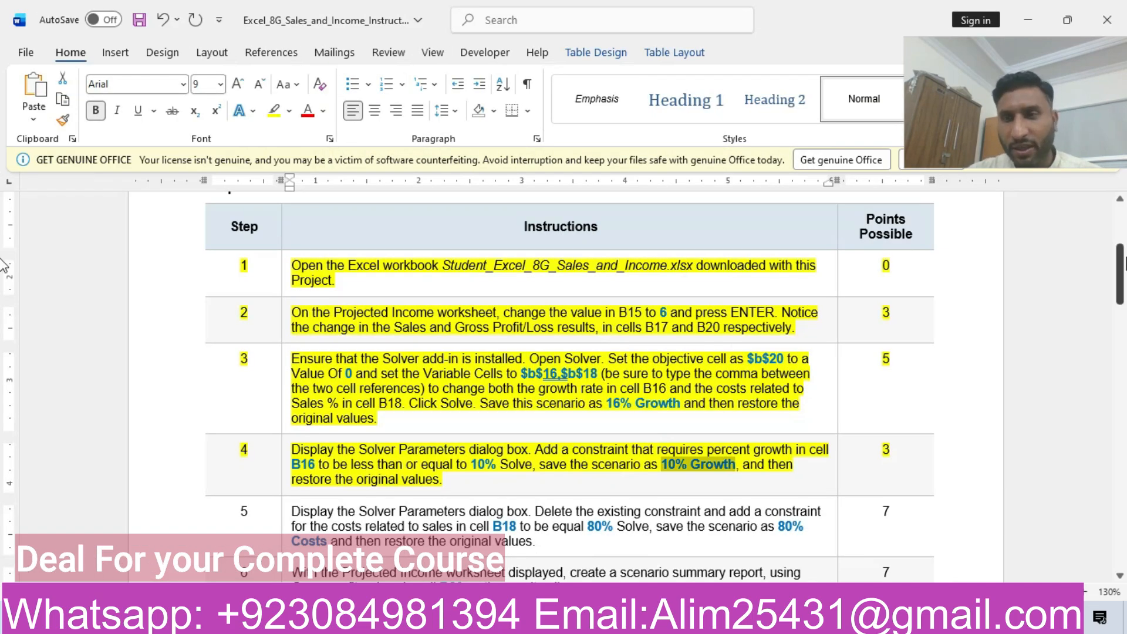
pyautogui.moveTo(1119, 284); pyautogui.dragTo(1119, 319)
pyautogui.click(189, 313)
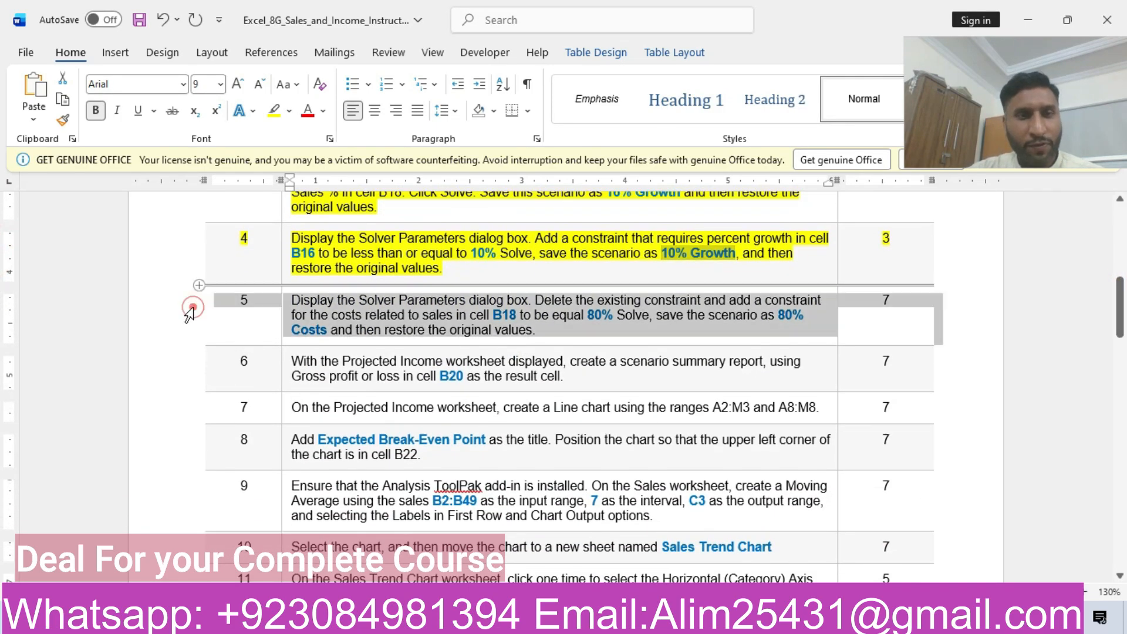
pyautogui.click(281, 278)
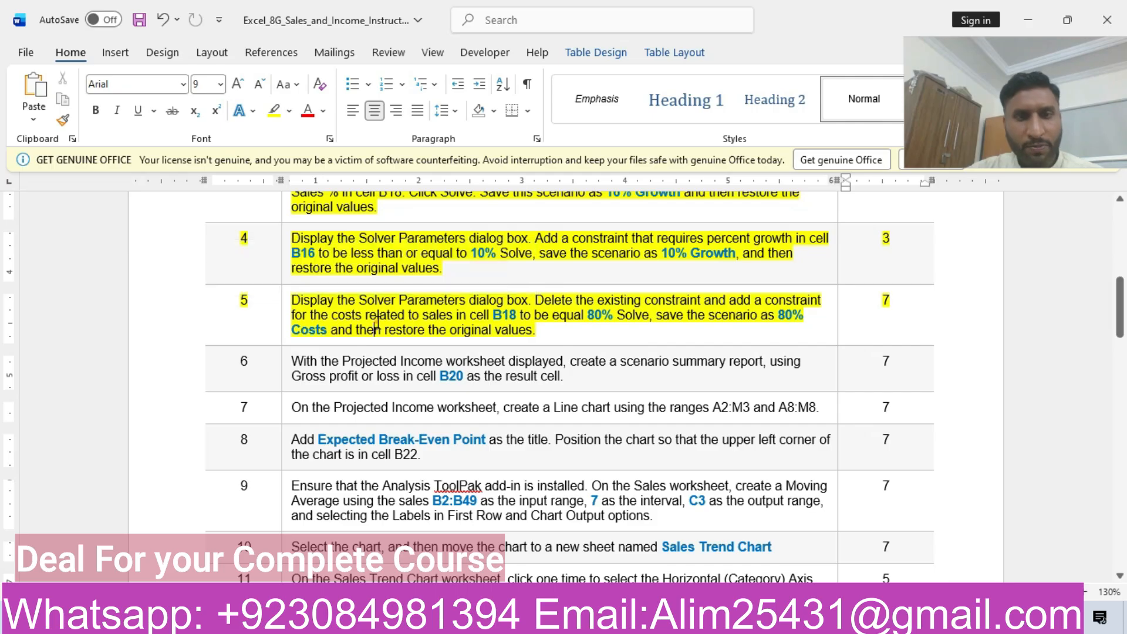
pyautogui.click(376, 320)
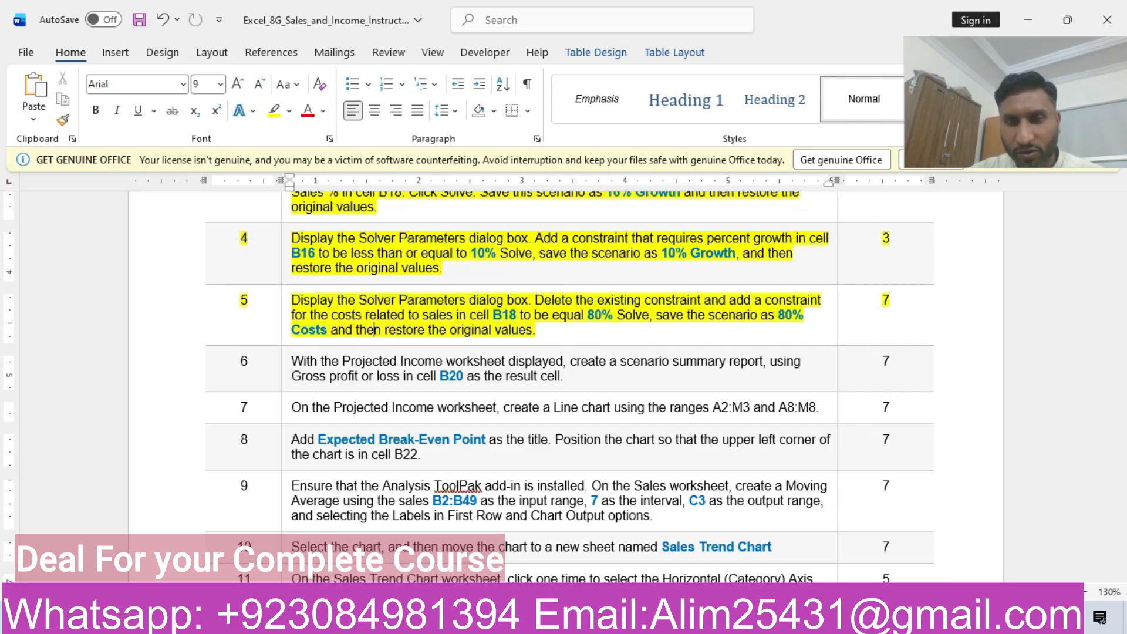
# Return to the Excel workbook, reopen Solver and delete the constraint Percent_growth <= 10%.
pyautogui.hotkey('alt', 'Tab')
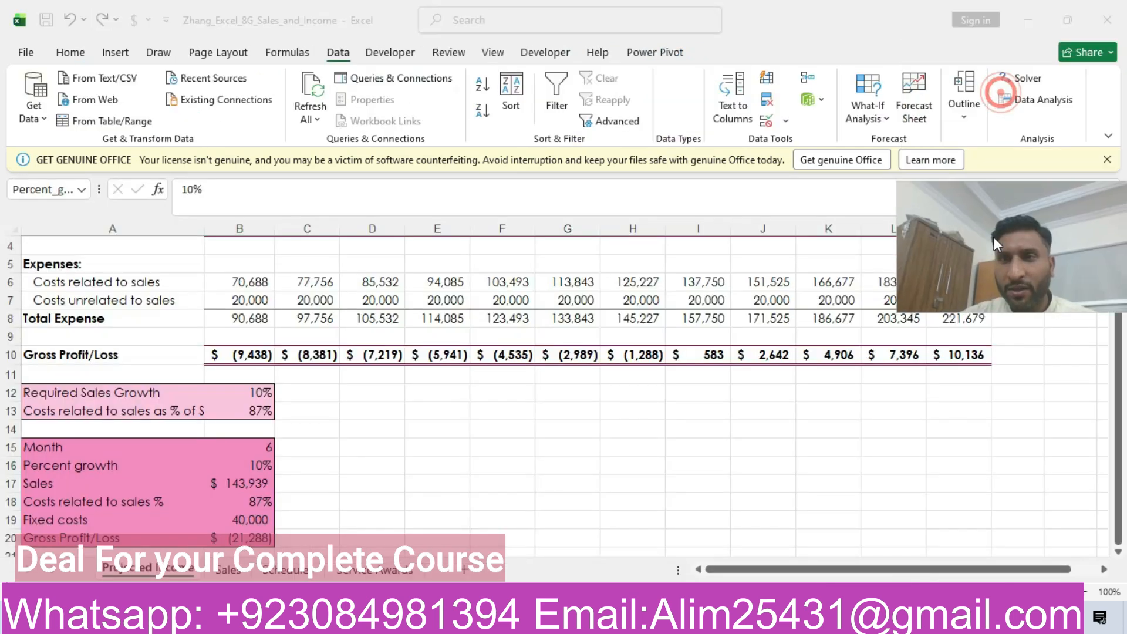
pyautogui.click(1018, 79)
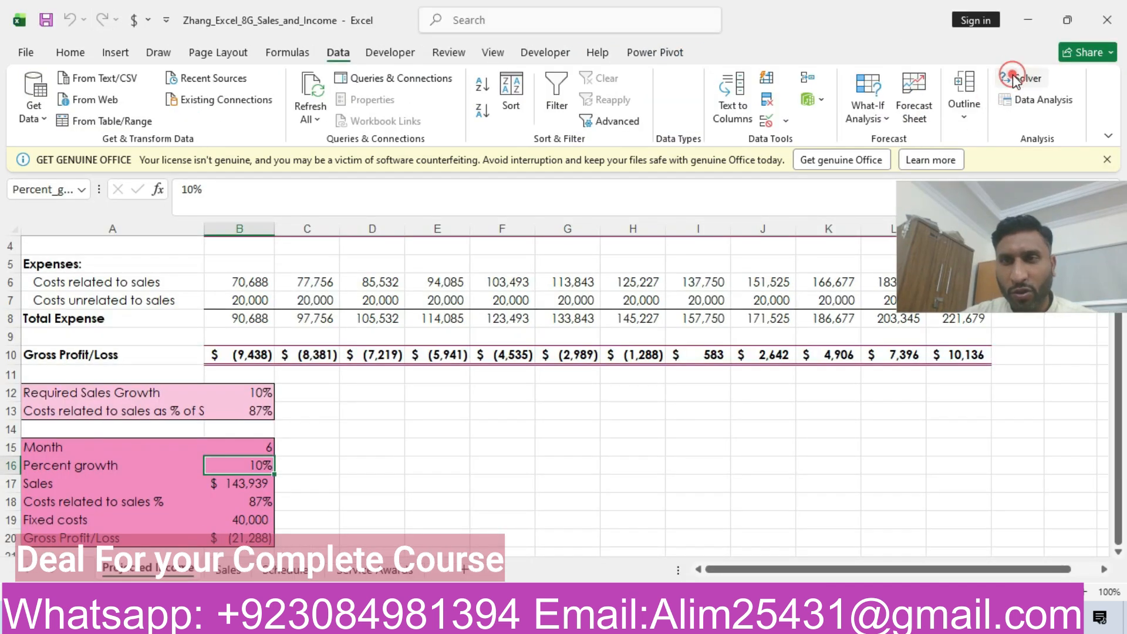
pyautogui.click(418, 177)
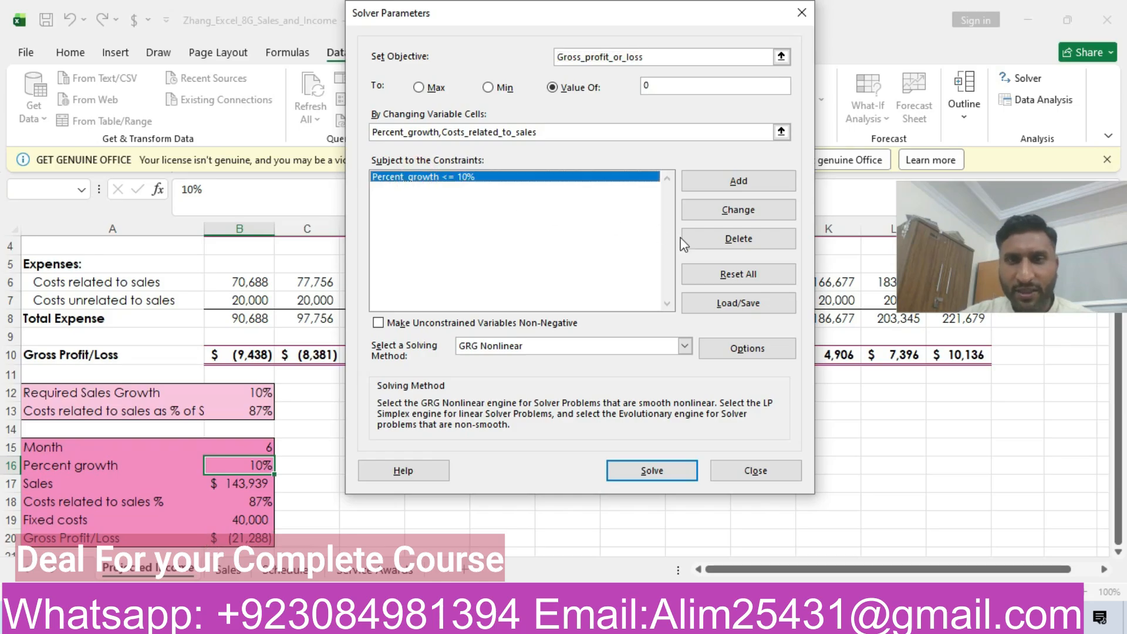
pyautogui.click(714, 239)
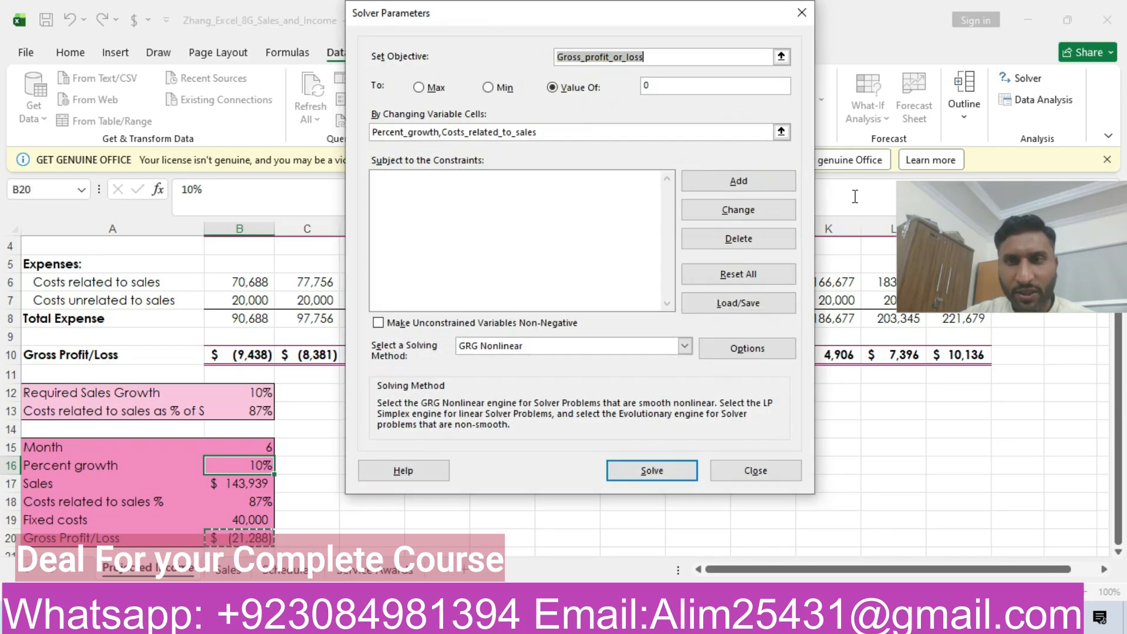
# Take the value 80% from step 5 in Word and add the Solver constraint $B$18 = 80% in Excel.
pyautogui.click(707, 617)
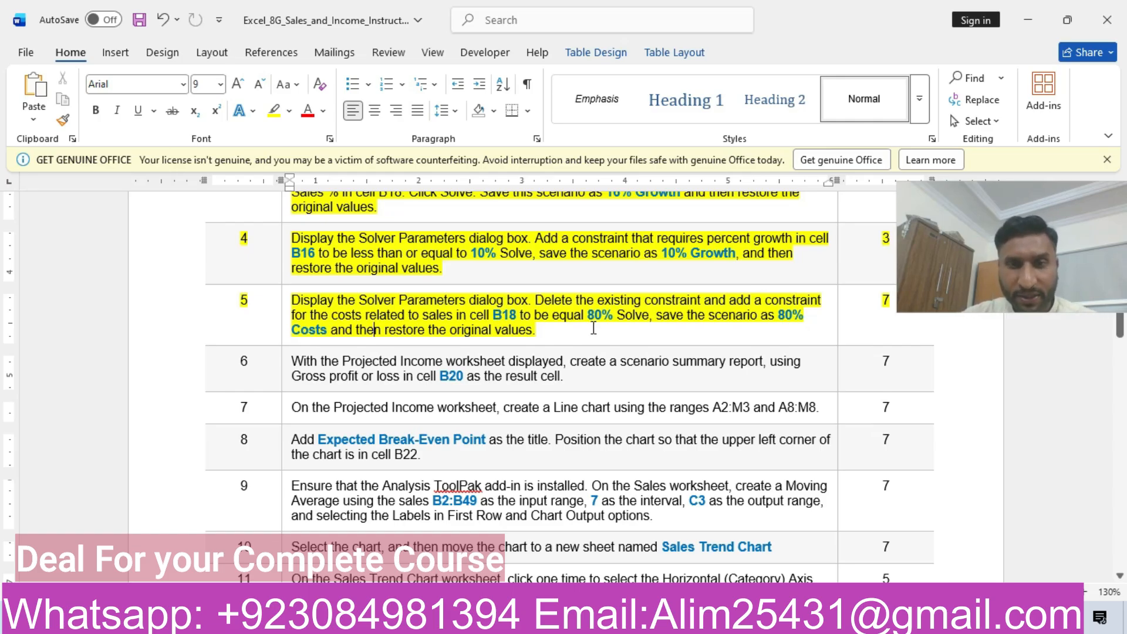
pyautogui.moveTo(588, 321); pyautogui.dragTo(609, 322)
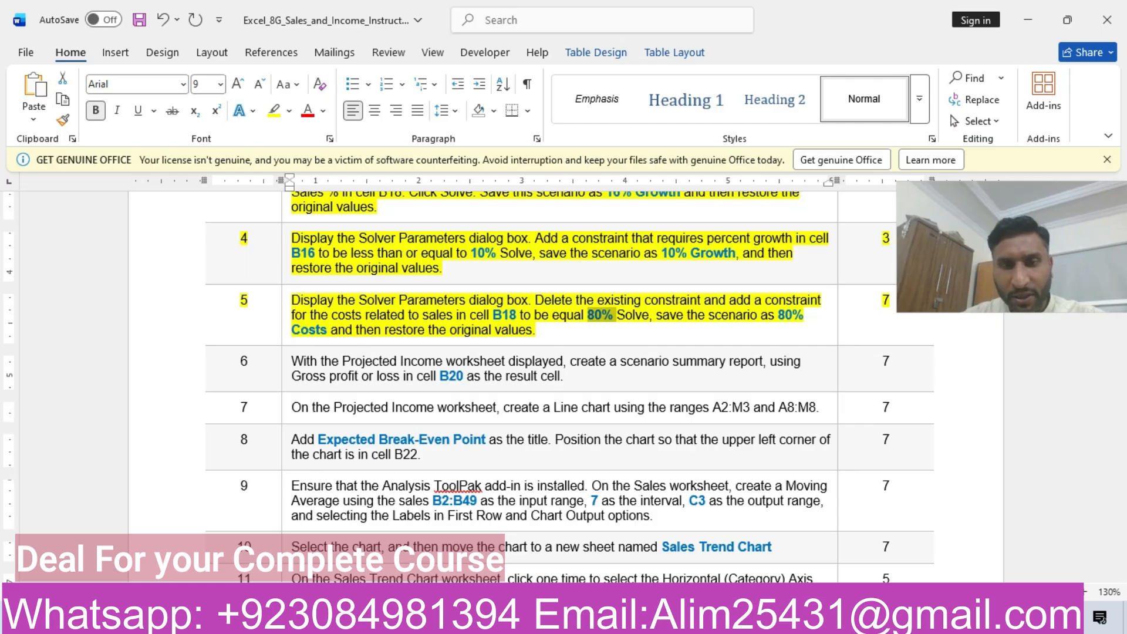
pyautogui.click(740, 616)
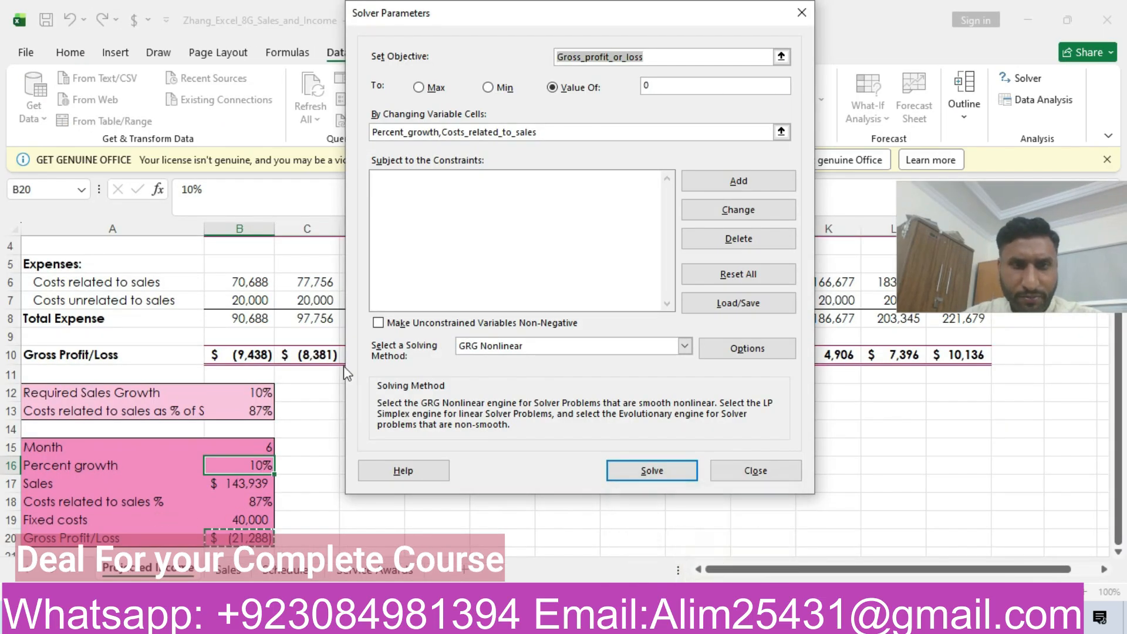
pyautogui.click(738, 180)
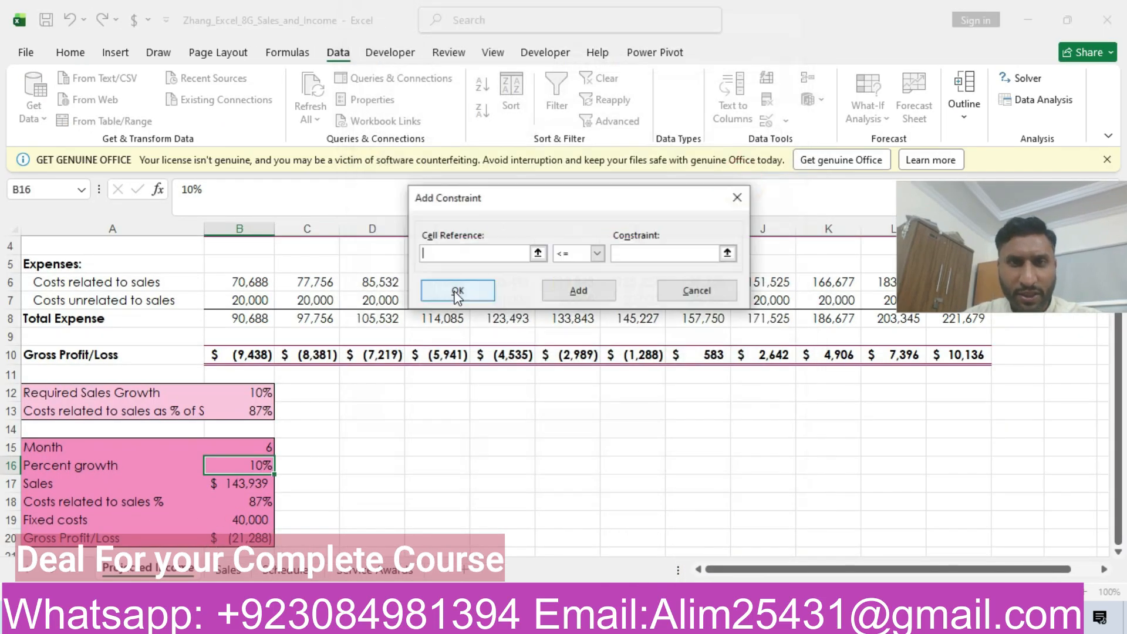
pyautogui.click(240, 504)
pyautogui.click(597, 254)
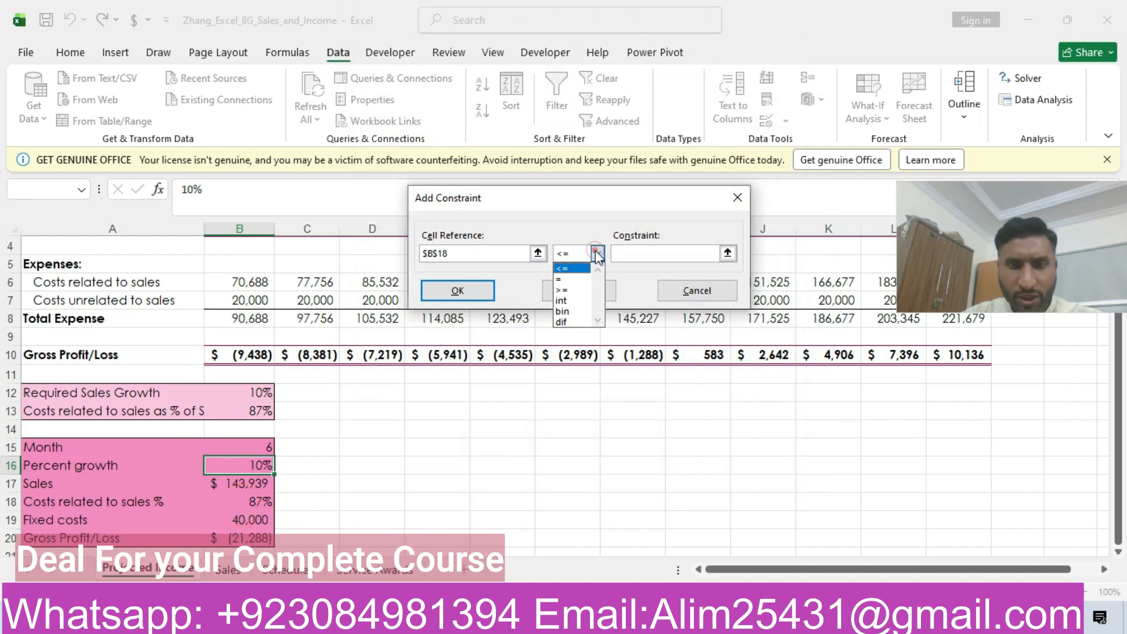
pyautogui.click(578, 281)
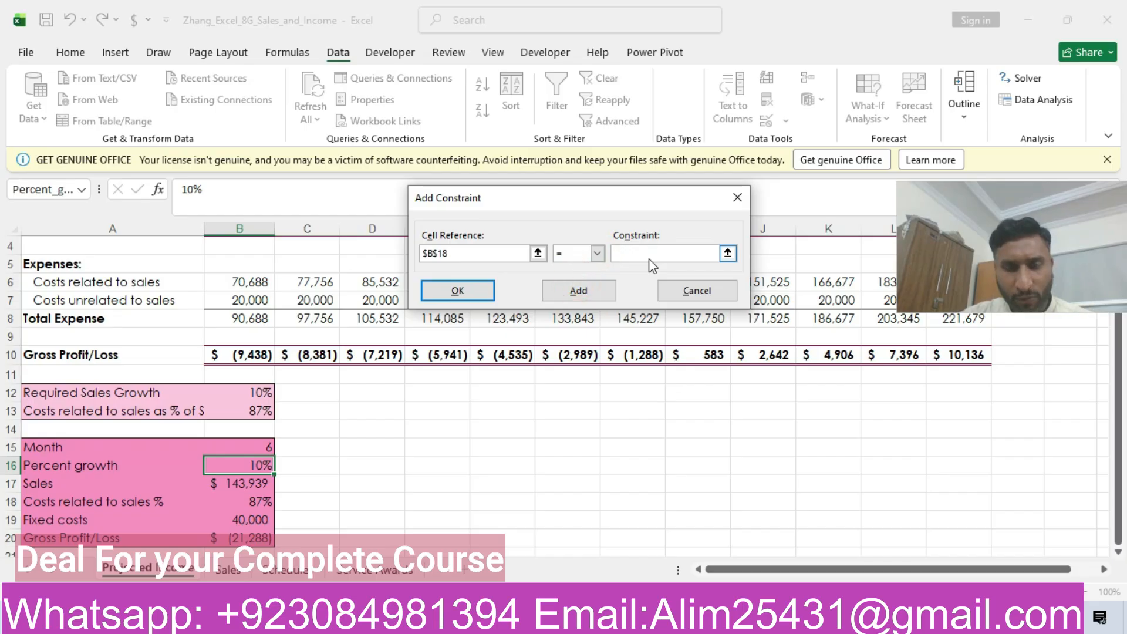
pyautogui.write('80%')
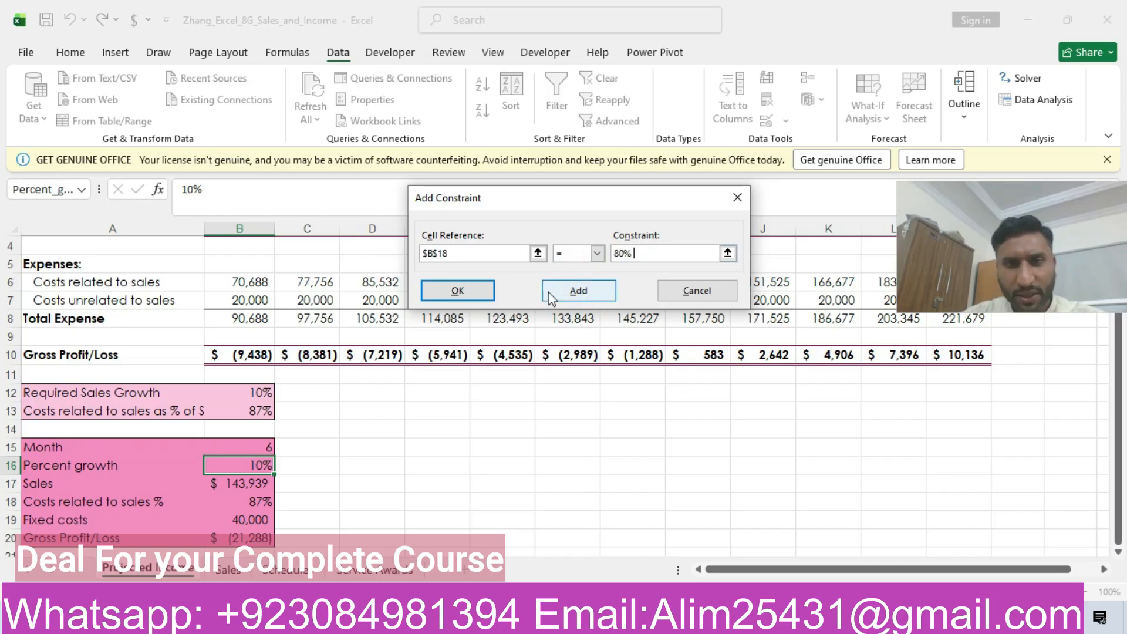
pyautogui.click(487, 297)
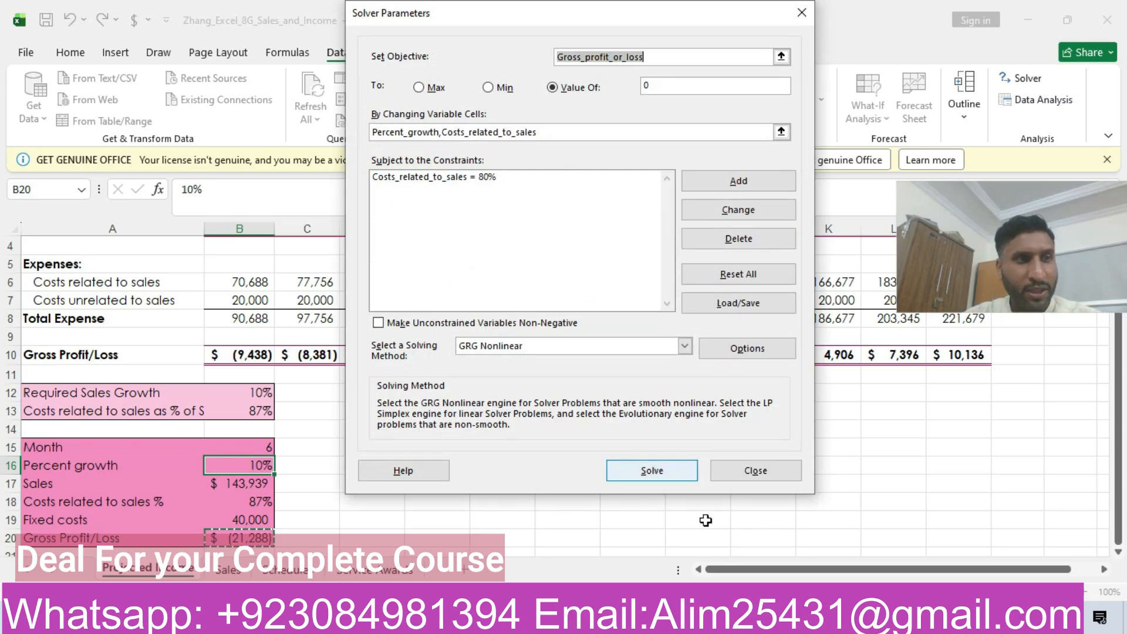
# Take the scenario name 80% Costs from step 5 in Word and run Solver with the new constraint in Excel.
pyautogui.click(783, 617)
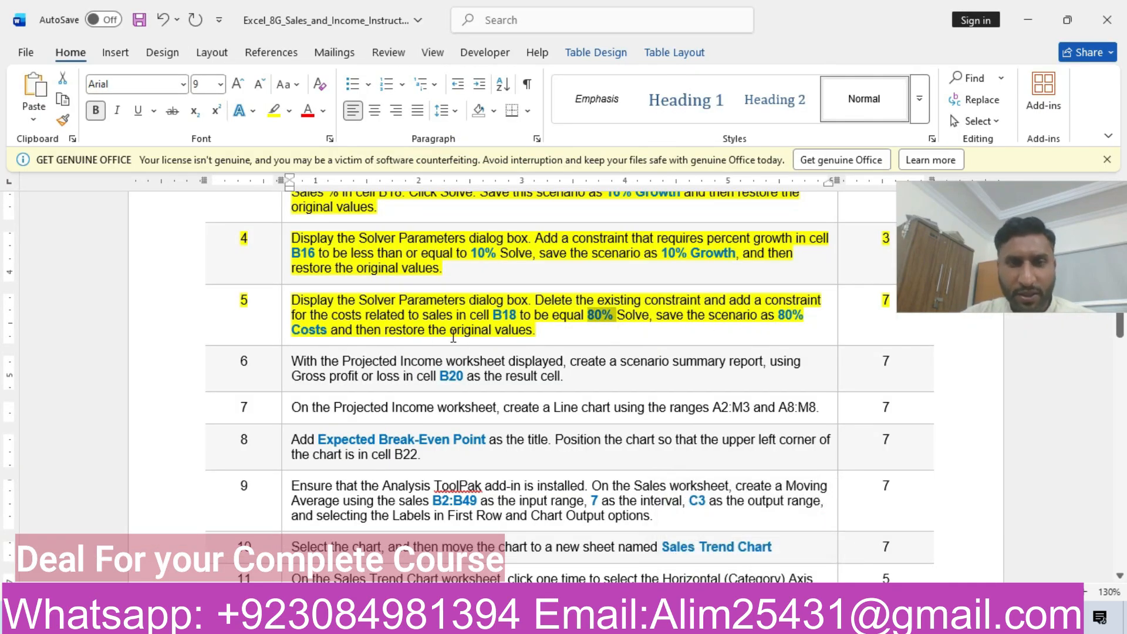
pyautogui.moveTo(782, 316); pyautogui.dragTo(317, 332)
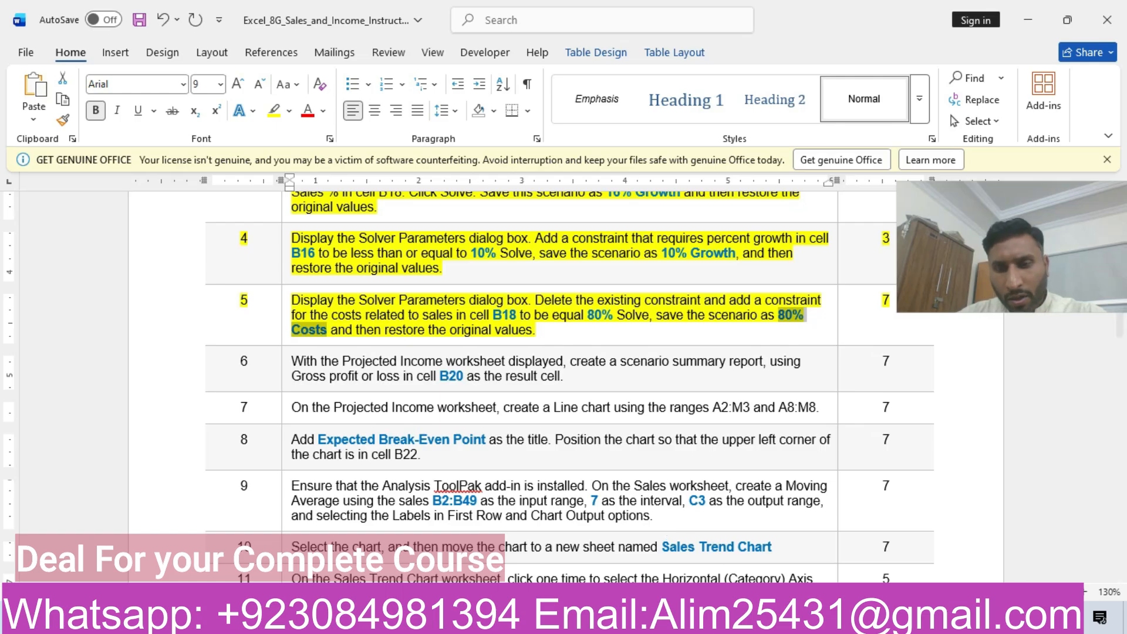
pyautogui.click(743, 616)
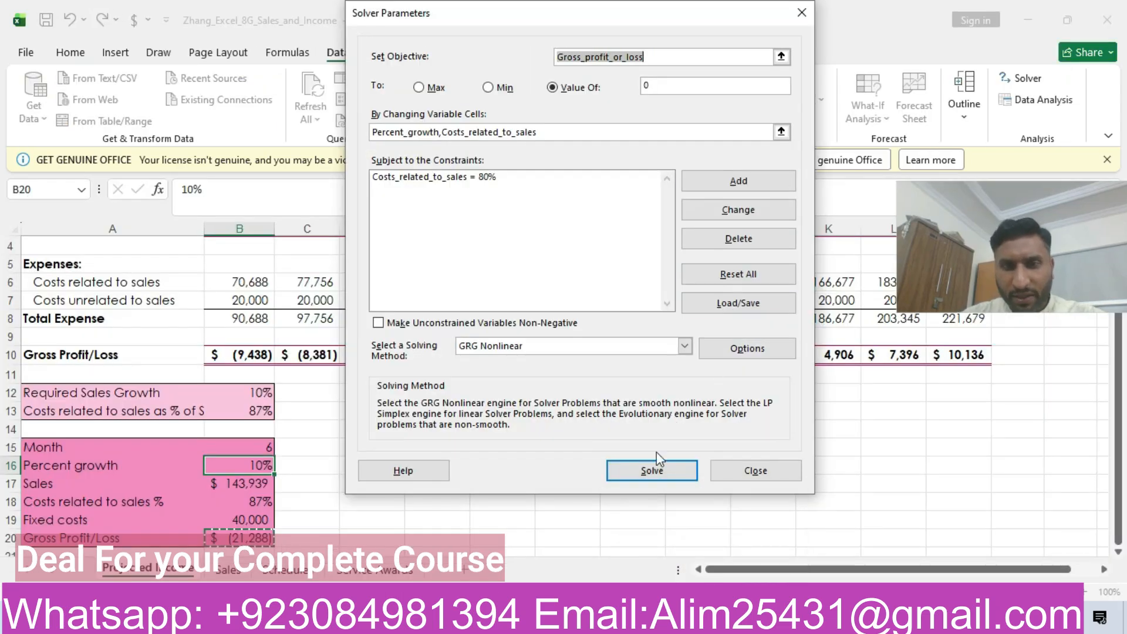
pyautogui.click(656, 469)
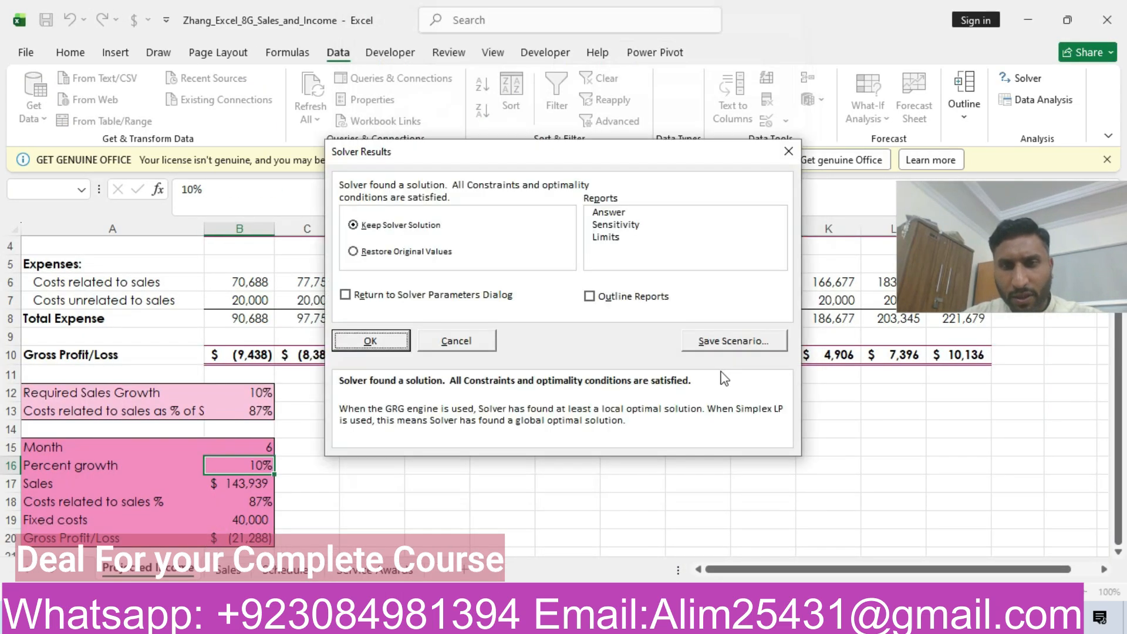
# Save the Solver result as scenario 80% Costs and restore the original values.
pyautogui.click(733, 342)
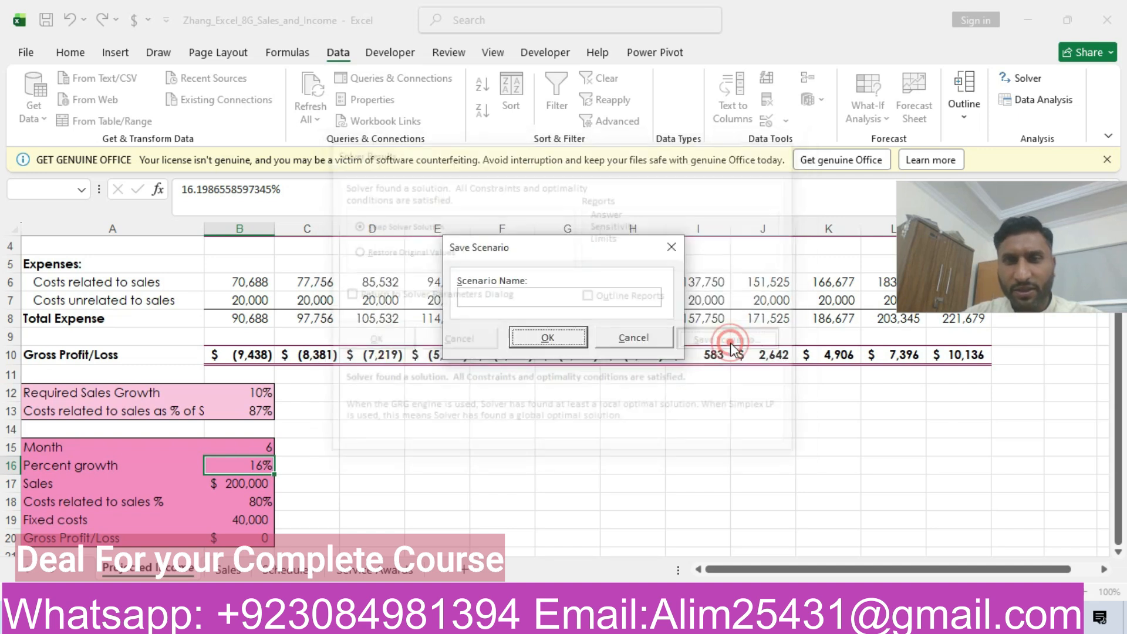
pyautogui.click(483, 297)
pyautogui.write('80% Costs')
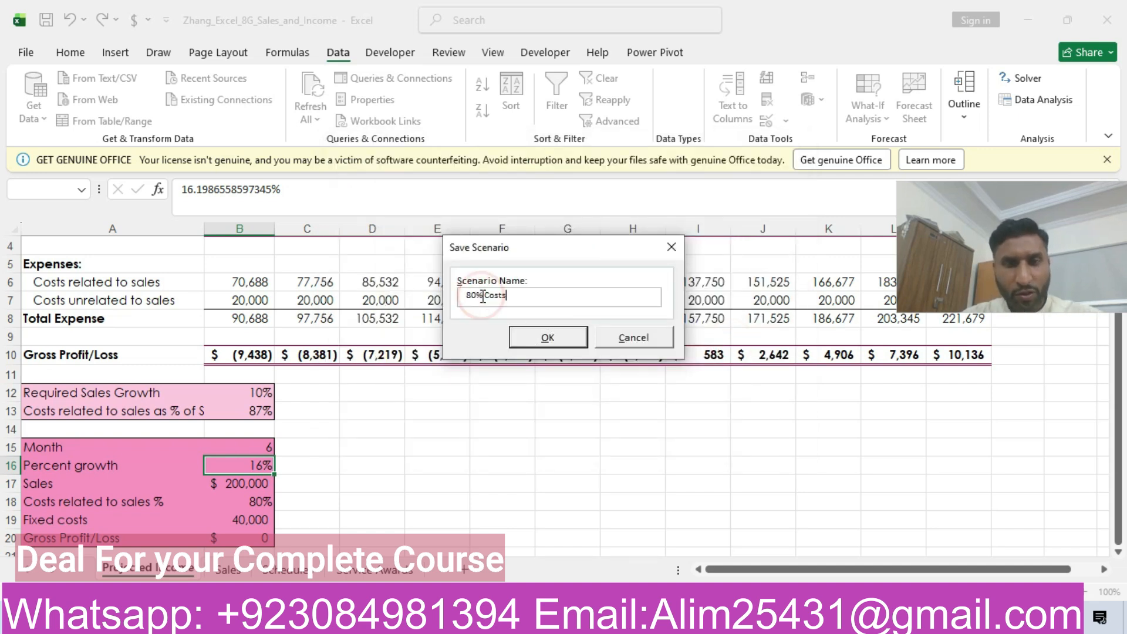
pyautogui.click(535, 341)
pyautogui.click(355, 252)
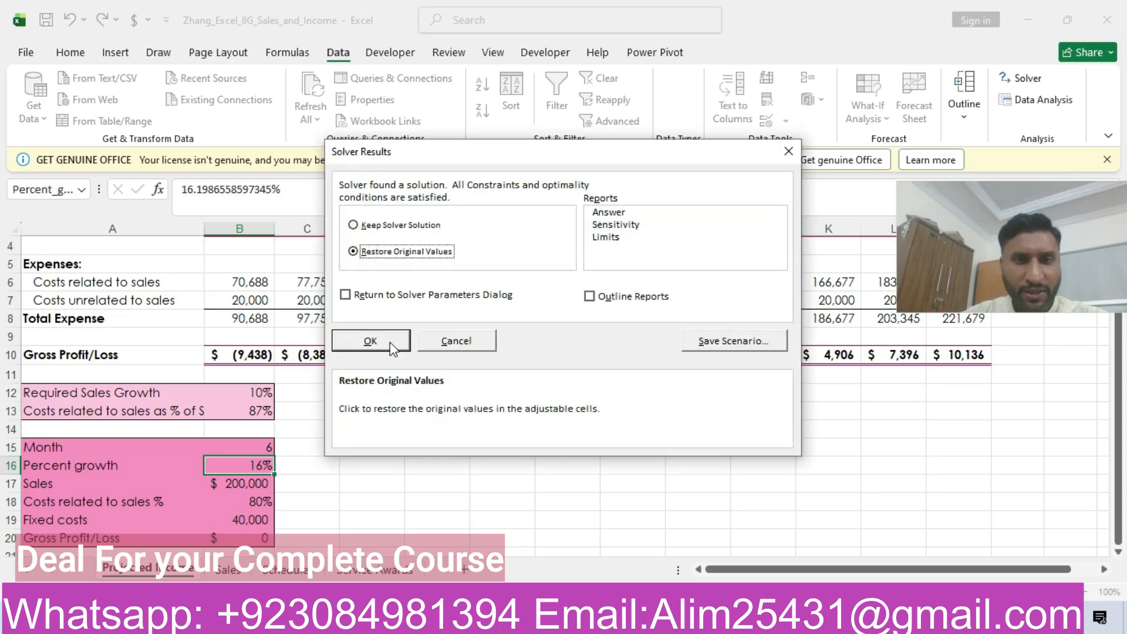
pyautogui.click(370, 341)
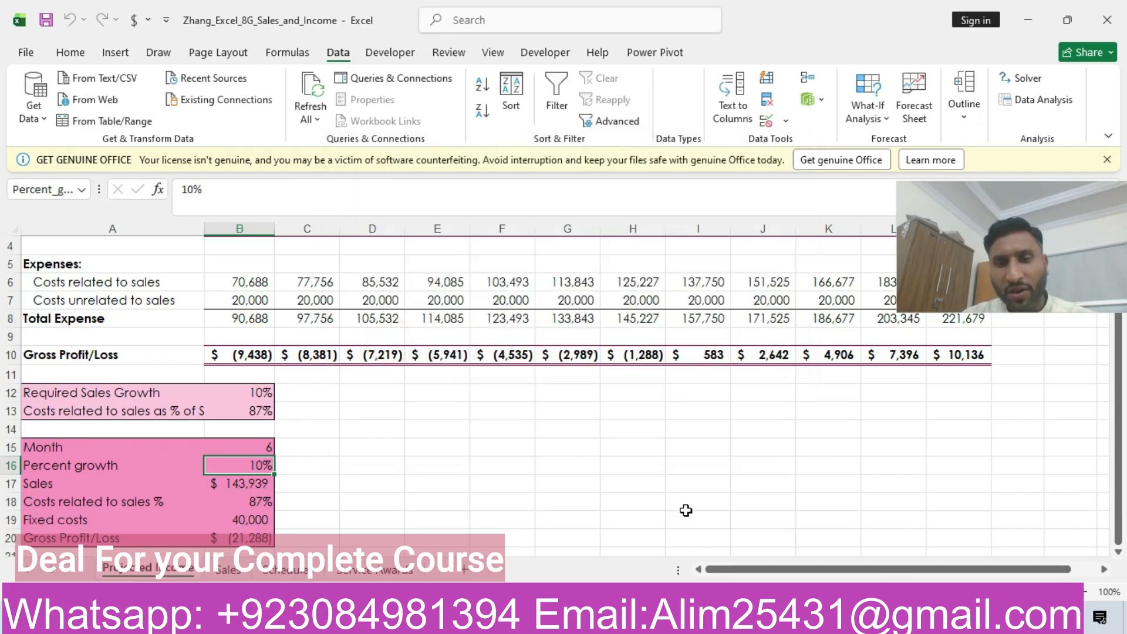
# Highlight the step 6 row in yellow in the Word instructions and return to the Excel workbook.
pyautogui.hotkey('alt', 'Tab')
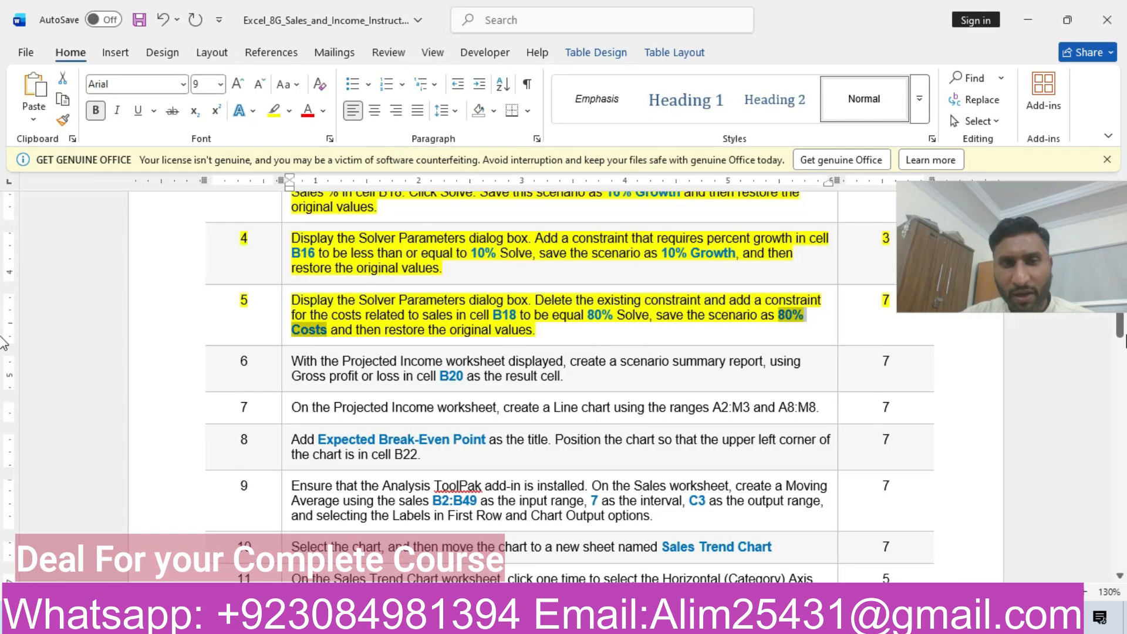
pyautogui.moveTo(1059, 243); pyautogui.dragTo(1012, 90)
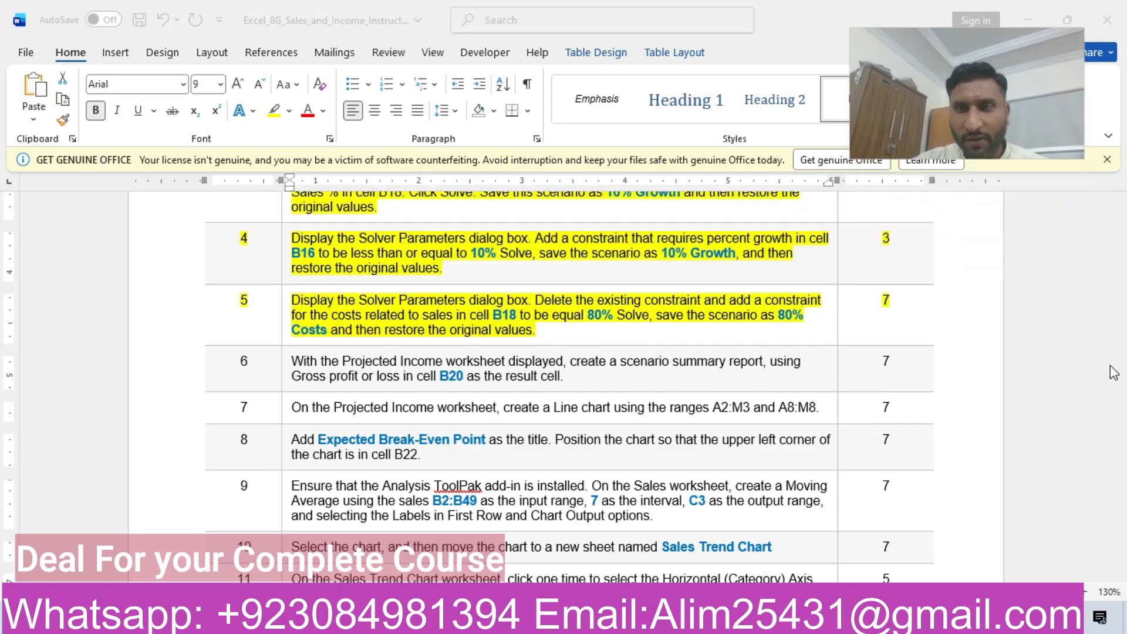
pyautogui.click(1068, 332)
pyautogui.moveTo(1125, 314); pyautogui.dragTo(1123, 335)
pyautogui.click(190, 289)
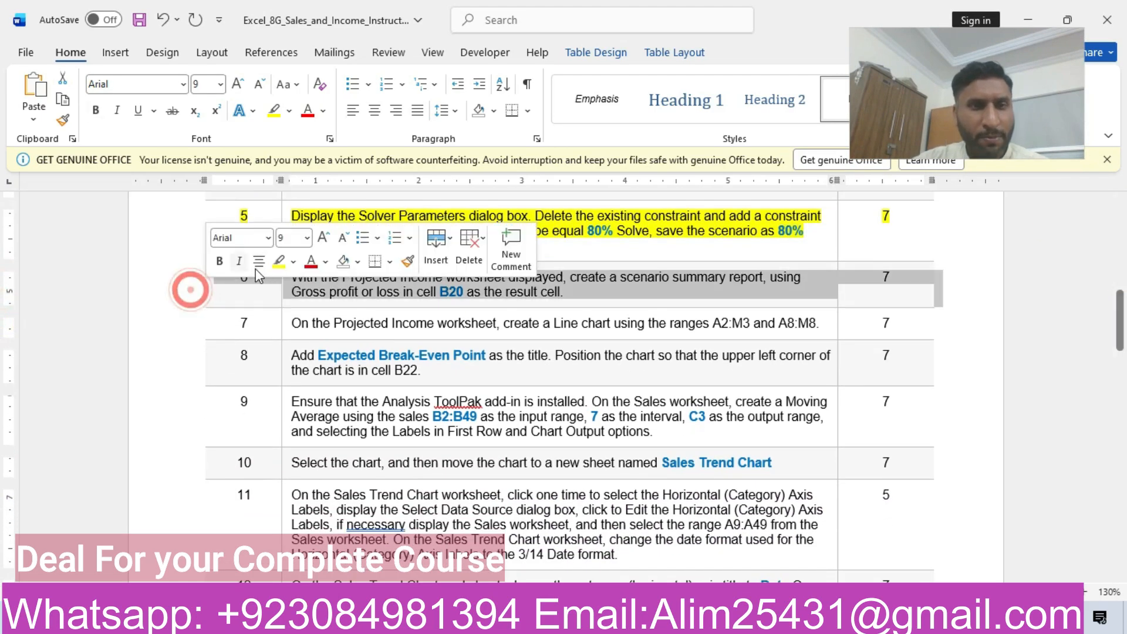
pyautogui.click(278, 260)
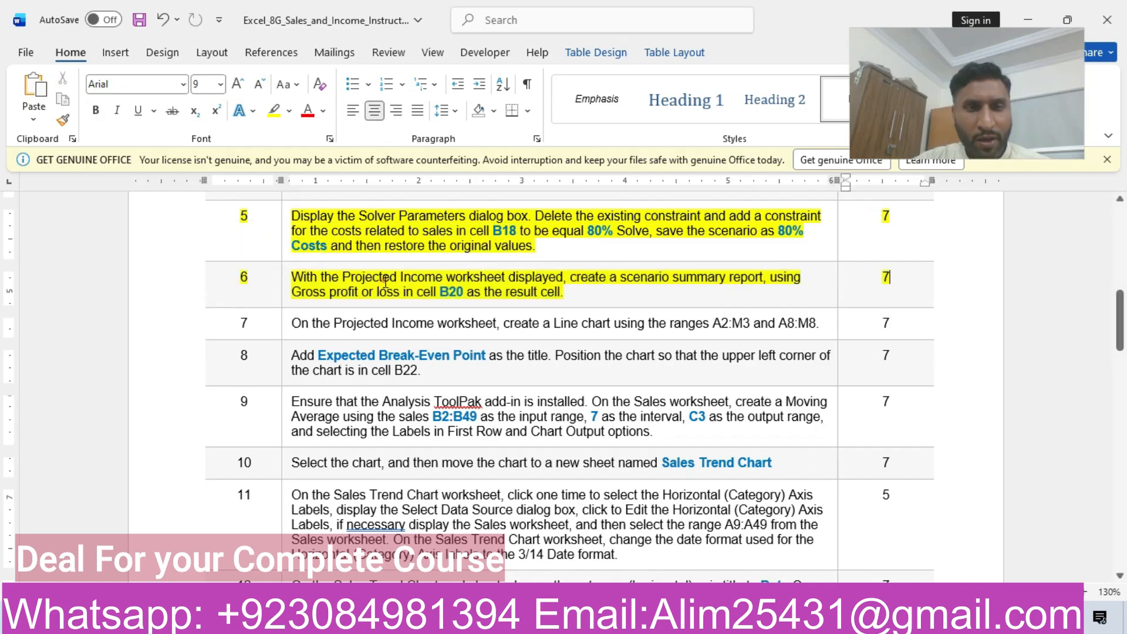
pyautogui.click(385, 281)
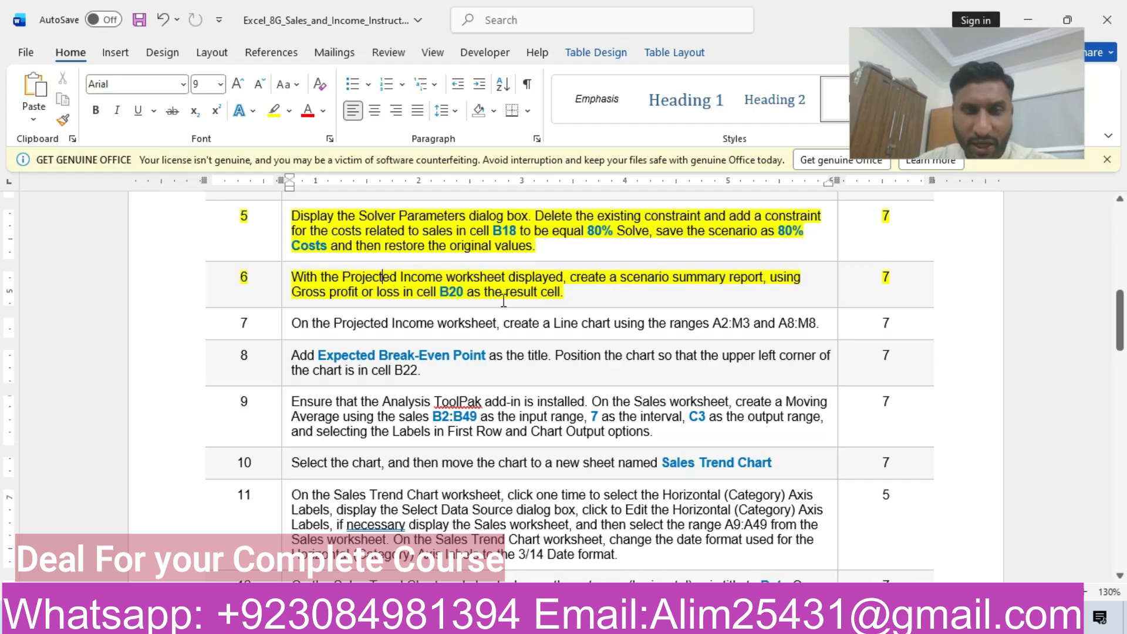
pyautogui.click(746, 618)
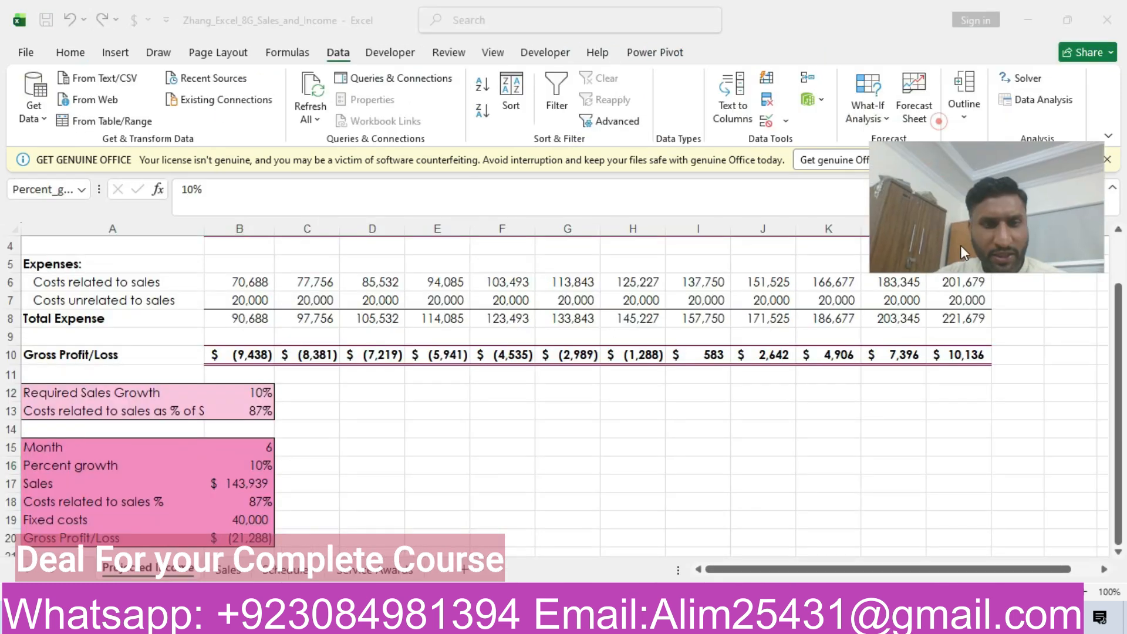
pyautogui.click(1024, 79)
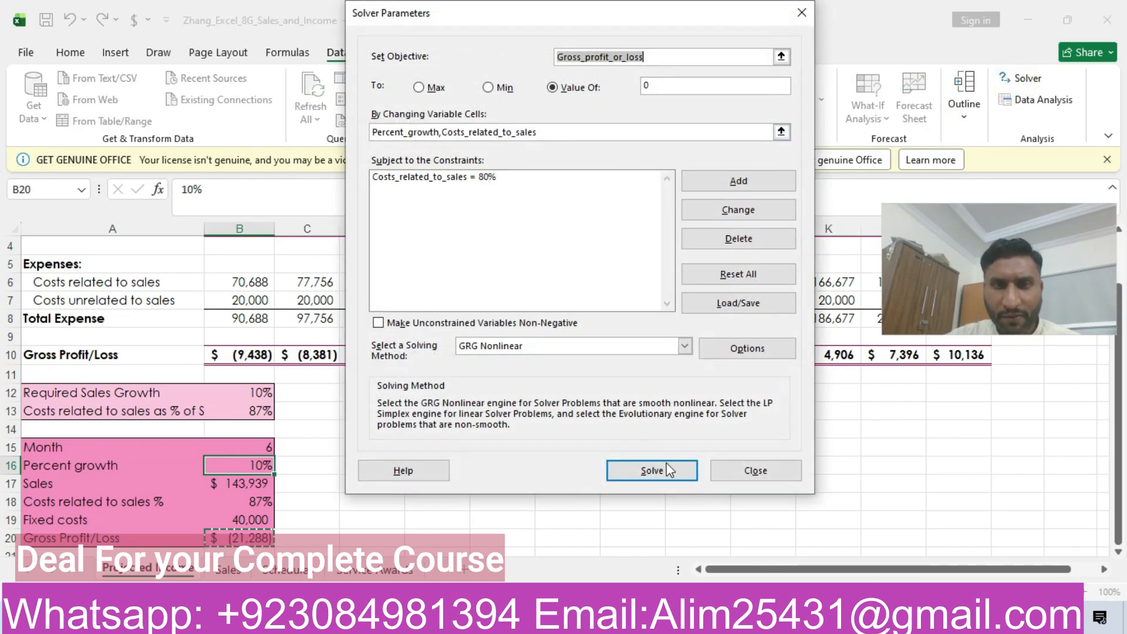
pyautogui.click(788, 617)
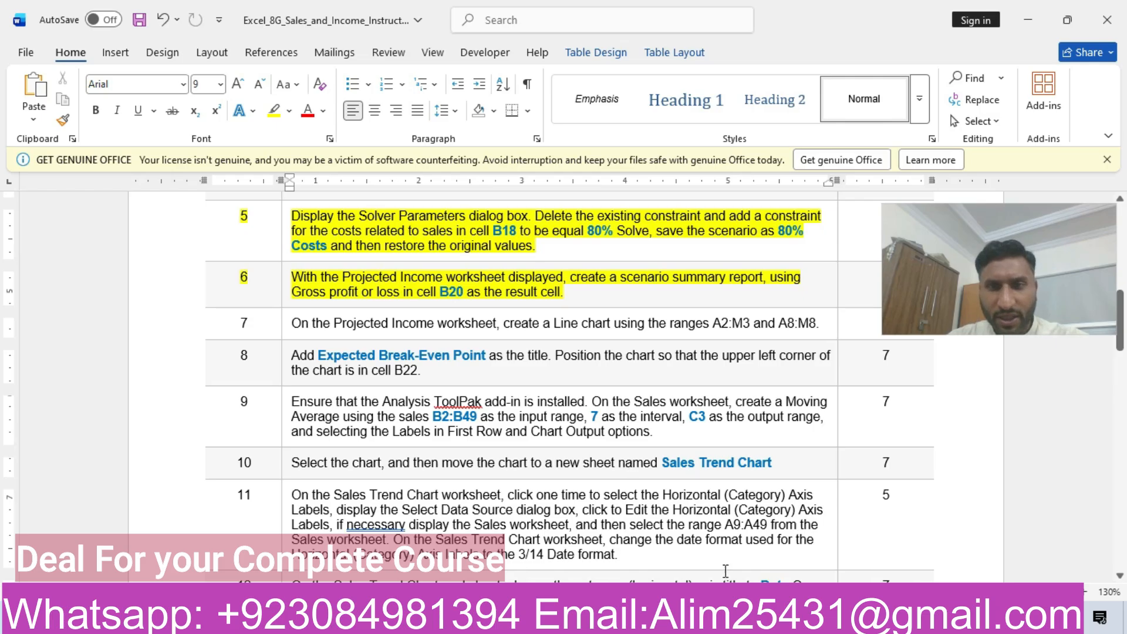
pyautogui.click(748, 618)
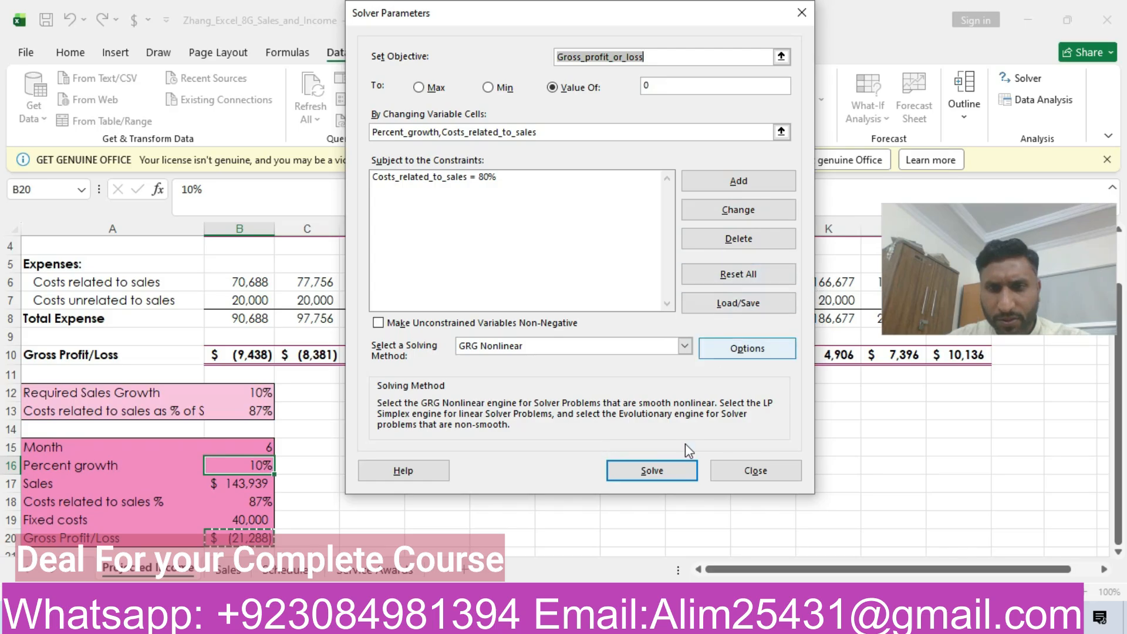
pyautogui.click(651, 470)
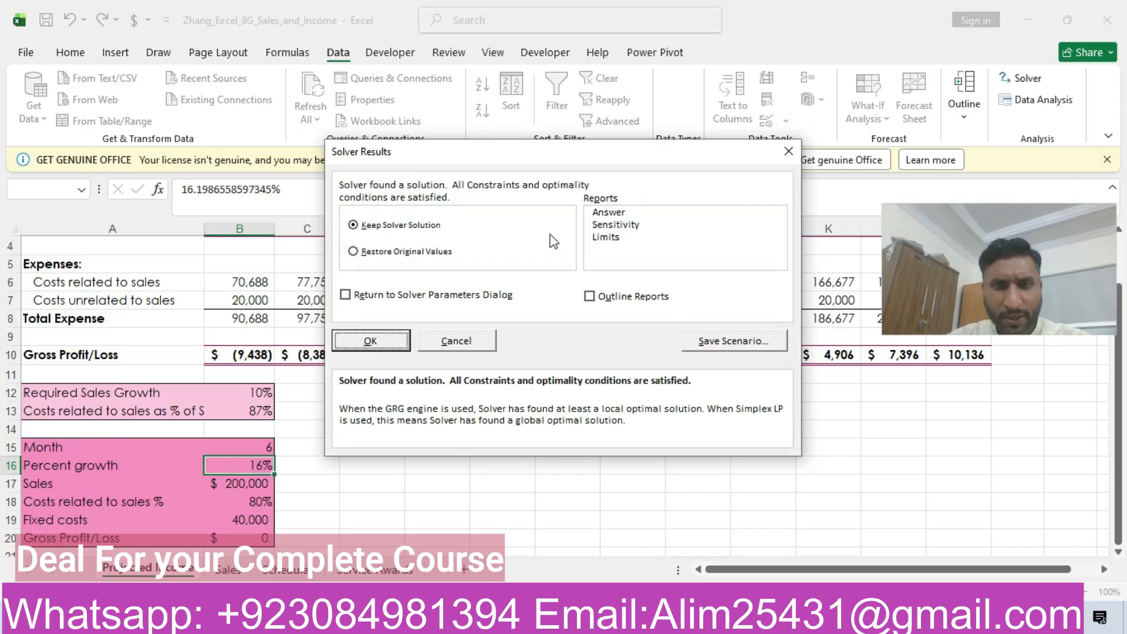
pyautogui.click(790, 155)
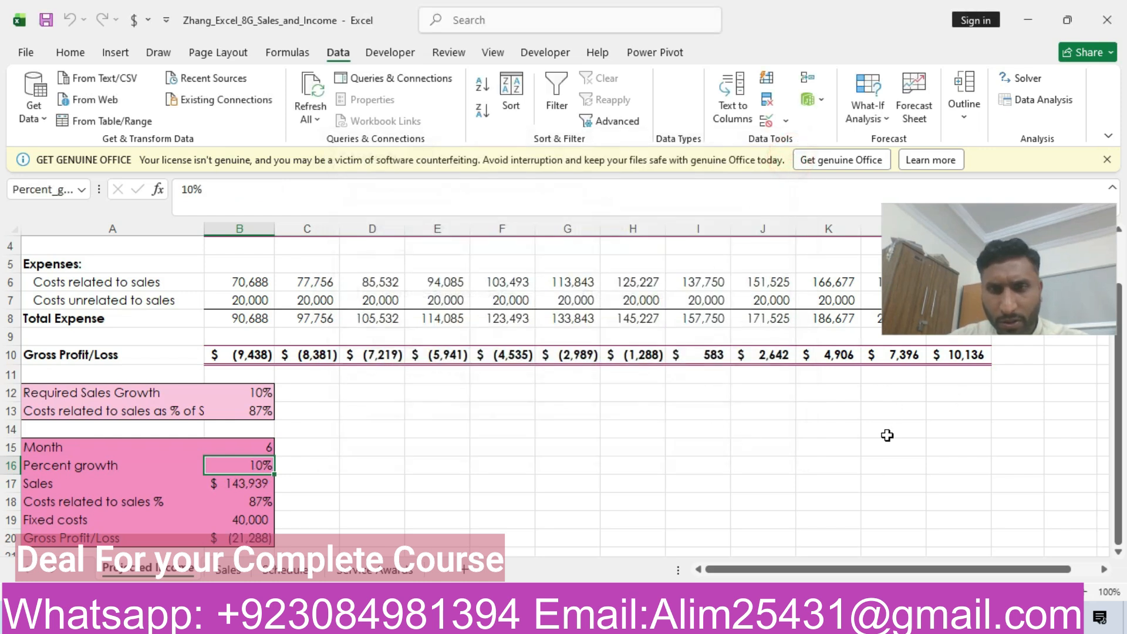
# Check step 6 in Word and create a scenario summary report in Excel with B20 on Projected Income as the result cell.
pyautogui.hotkey('alt', 'Tab')
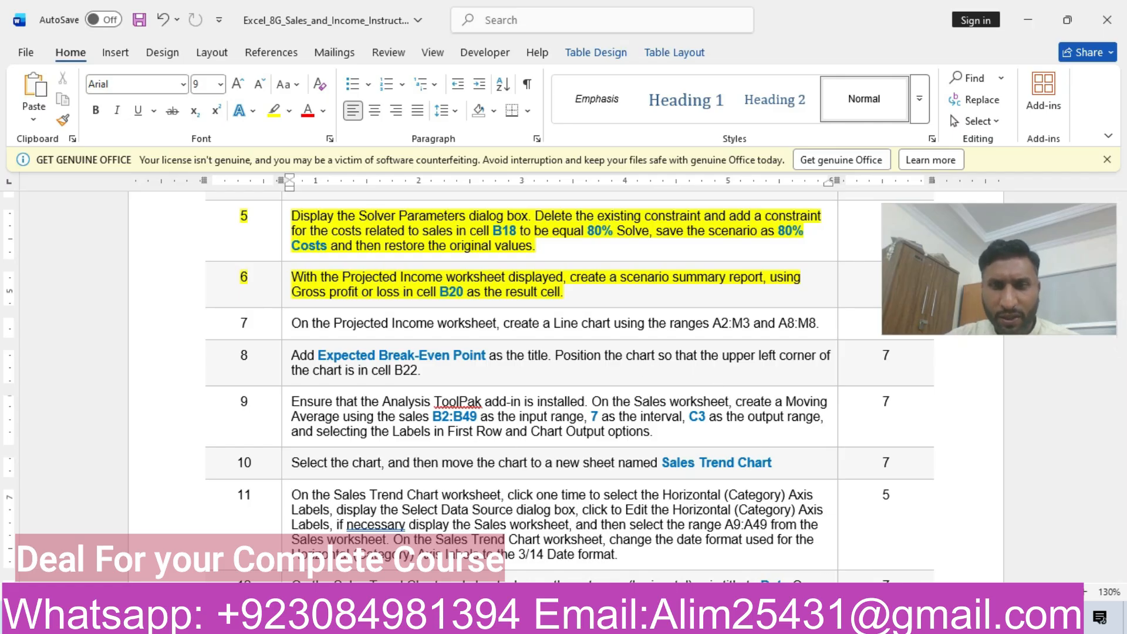
pyautogui.moveTo(746, 621)
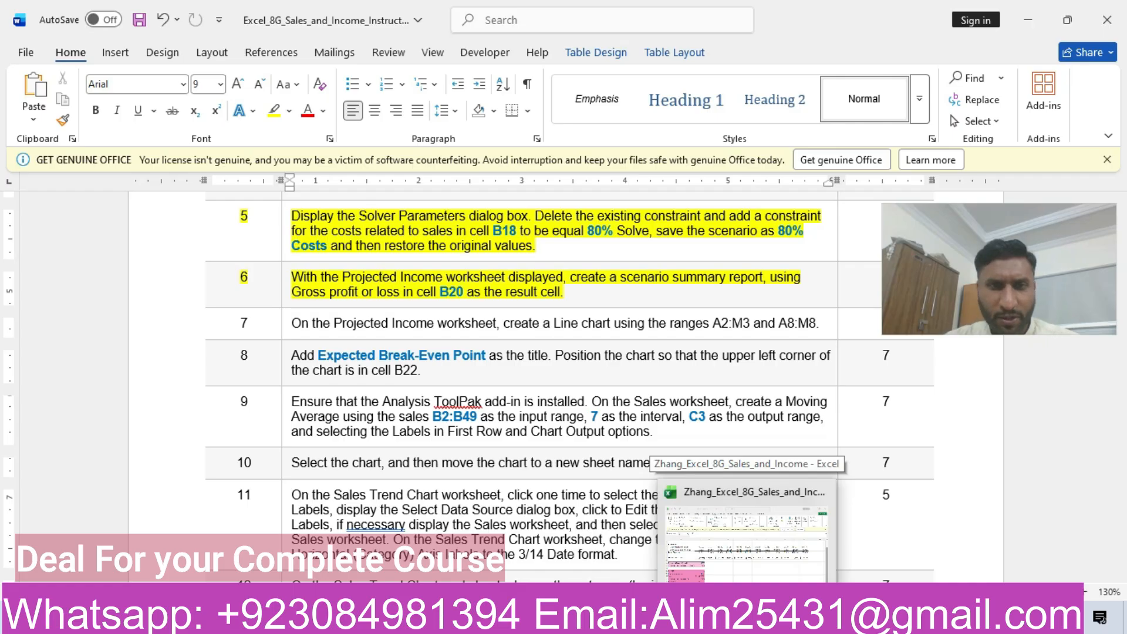
pyautogui.click(745, 531)
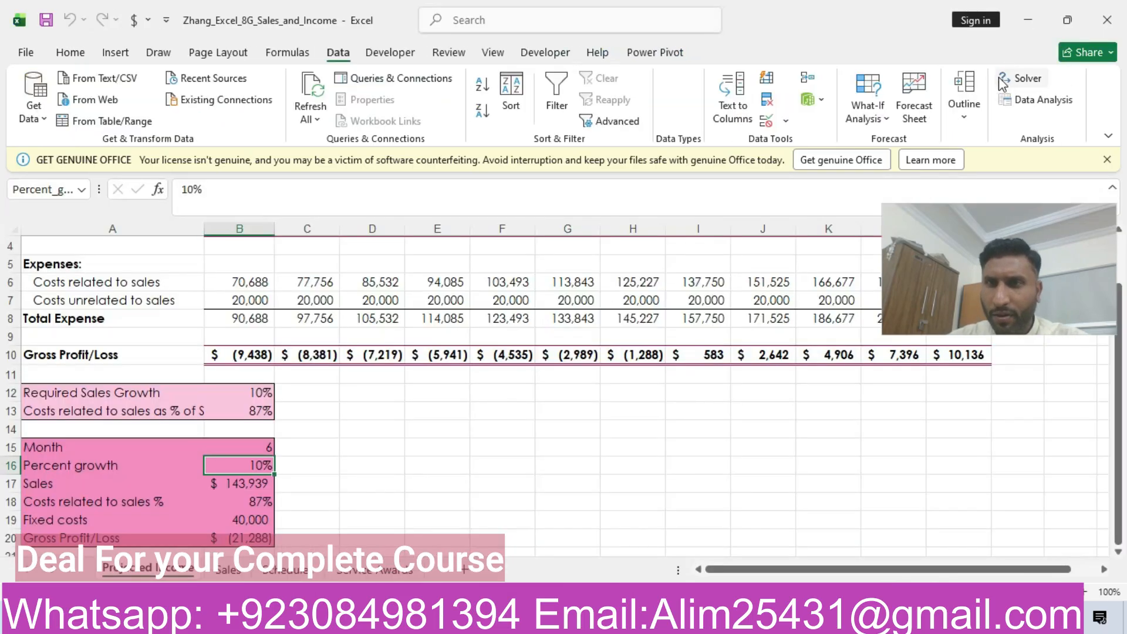
pyautogui.click(1021, 79)
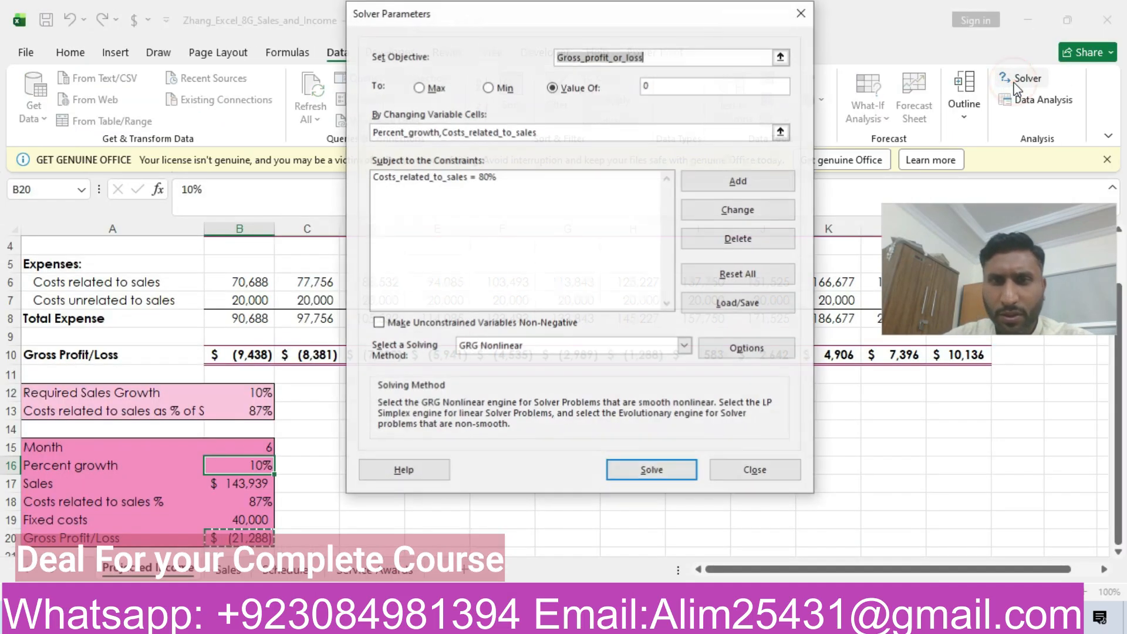
pyautogui.click(800, 14)
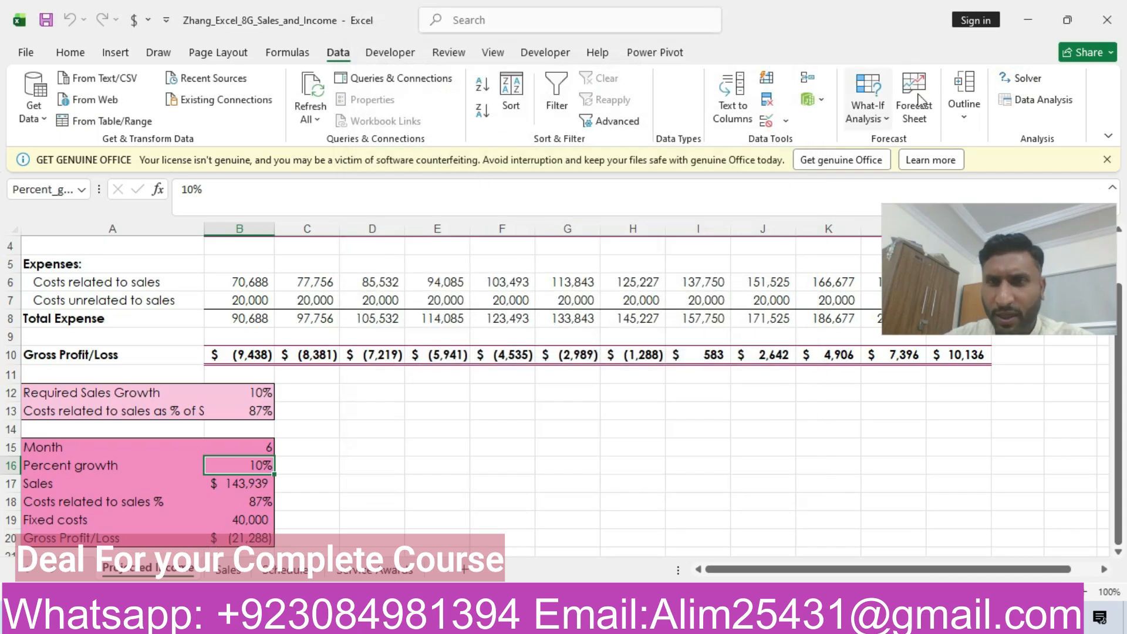
pyautogui.click(861, 119)
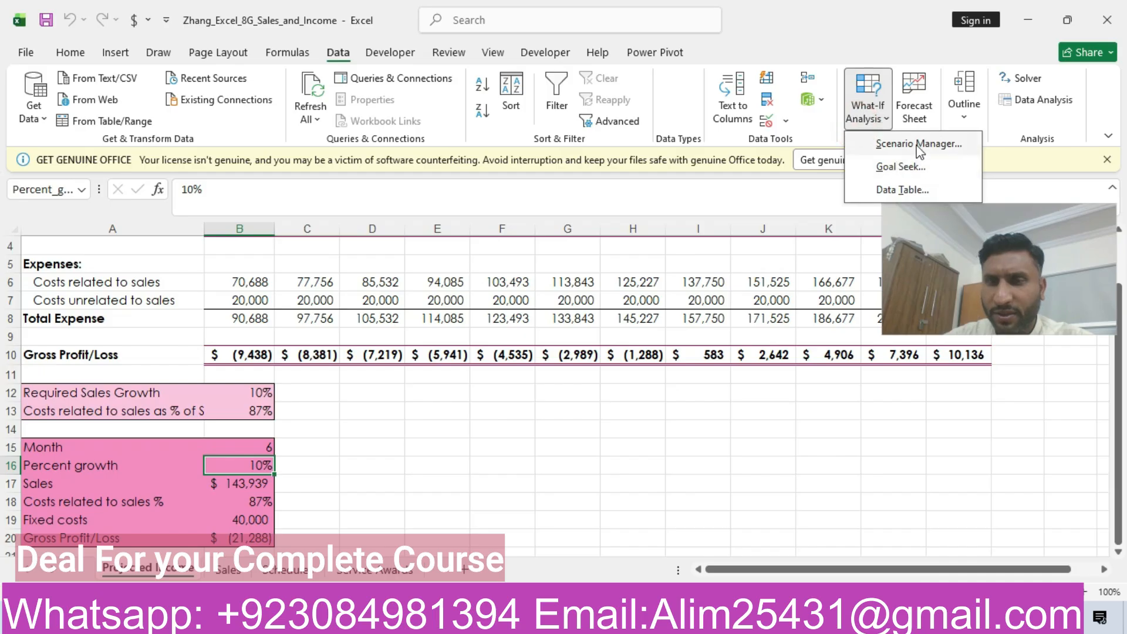
pyautogui.click(898, 145)
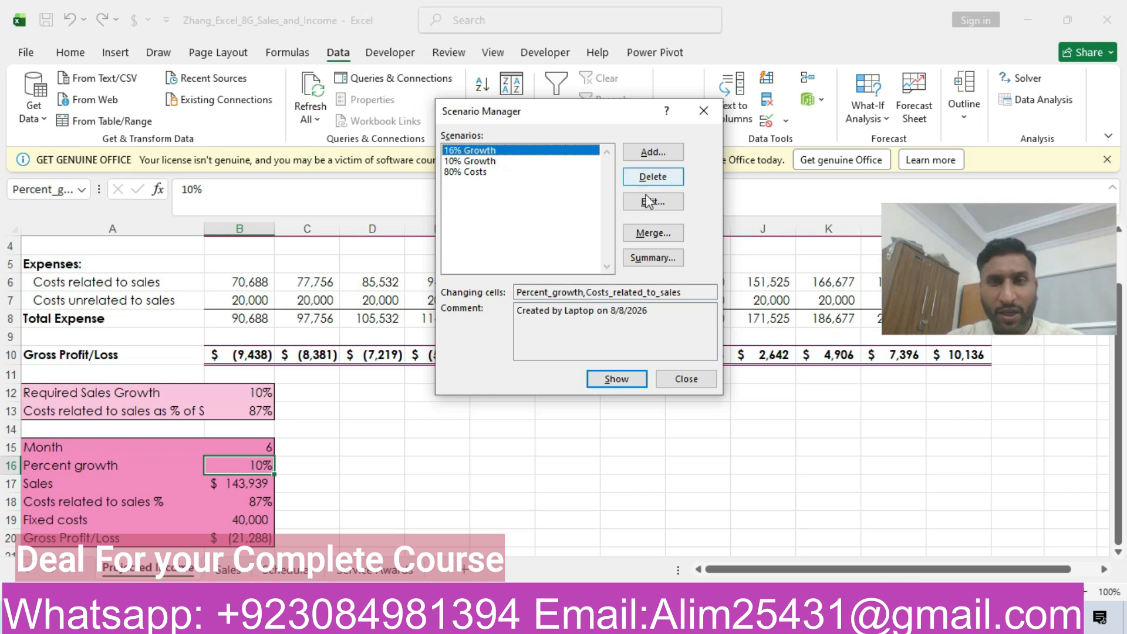
pyautogui.click(647, 258)
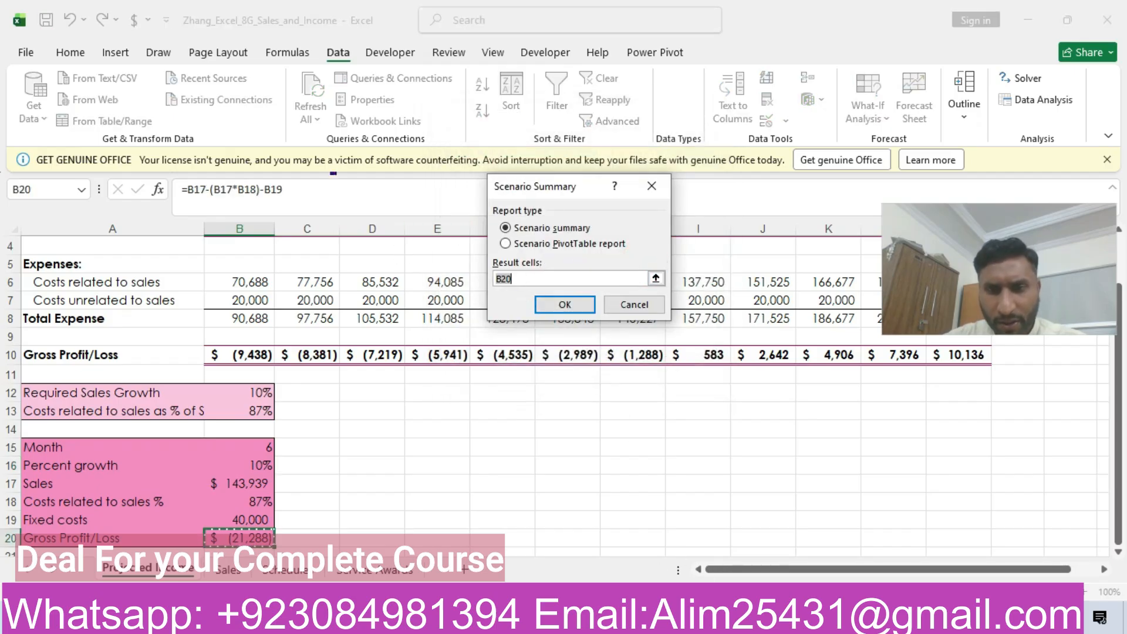
pyautogui.hotkey('alt', 'Tab')
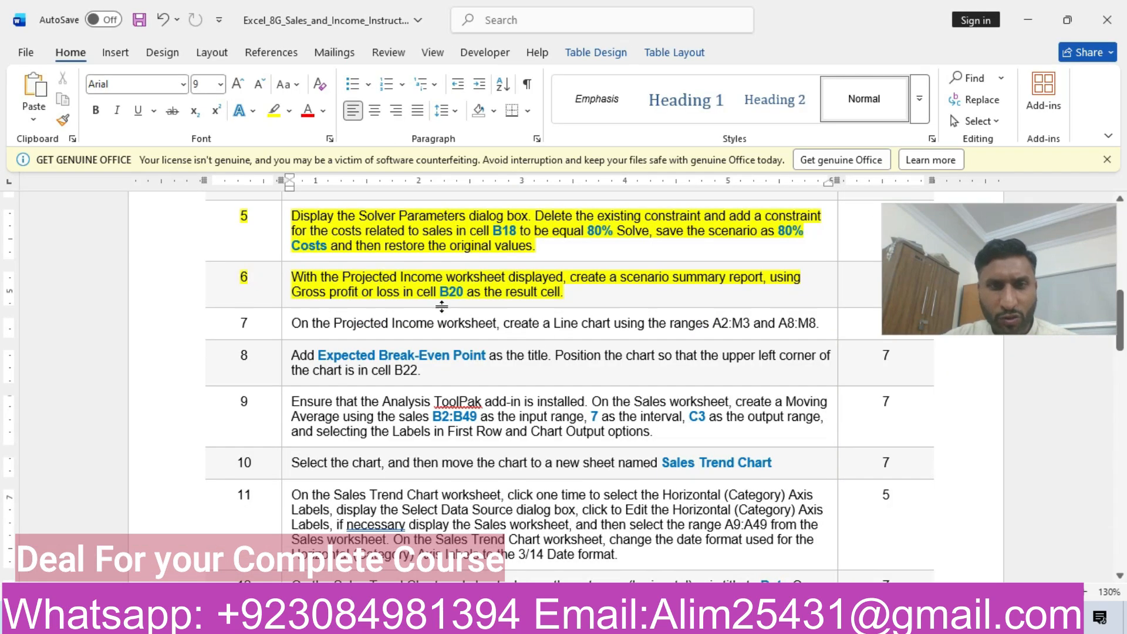
pyautogui.hotkey('alt', 'Tab')
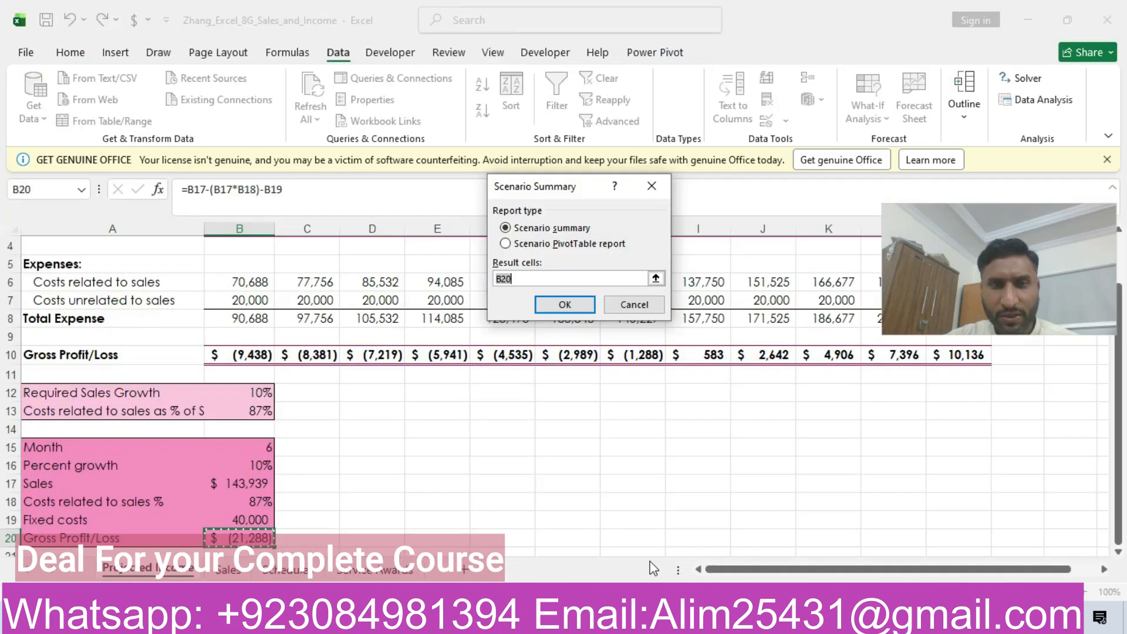
pyautogui.click(565, 304)
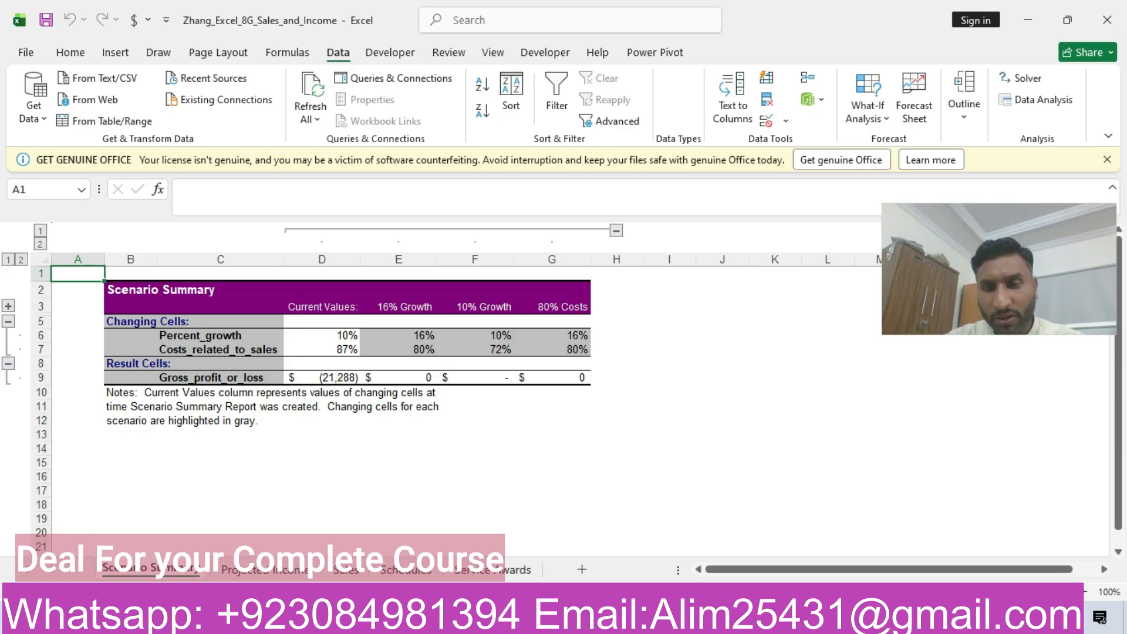
# Switch to the Word instructions and highlight the step 7 row in yellow.
pyautogui.click(747, 617)
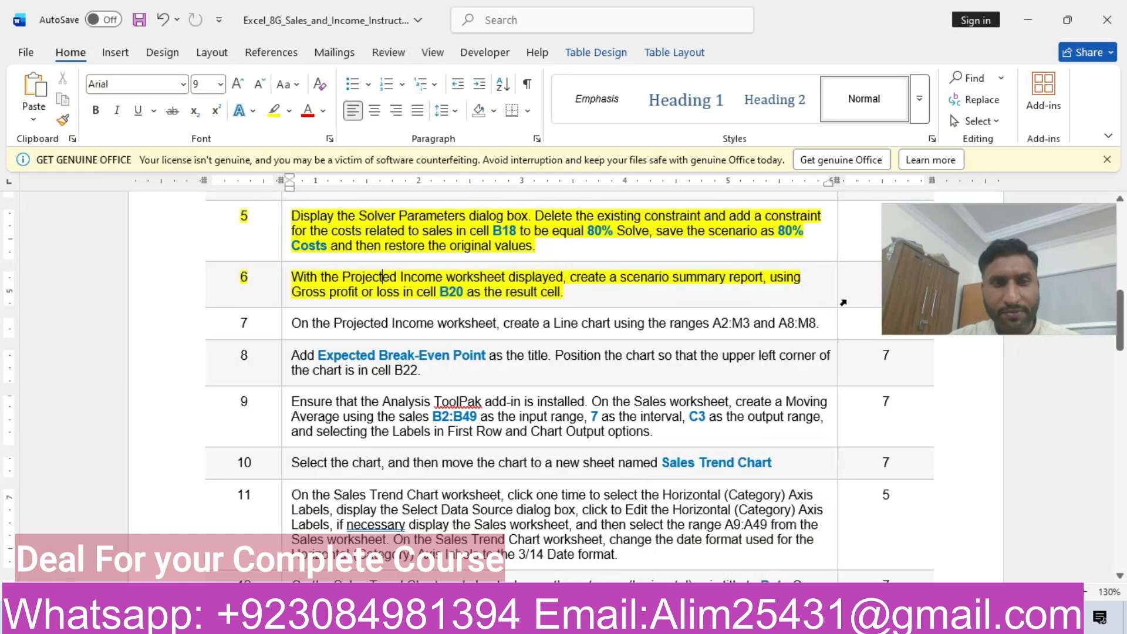
pyautogui.moveTo(948, 251); pyautogui.dragTo(970, 89)
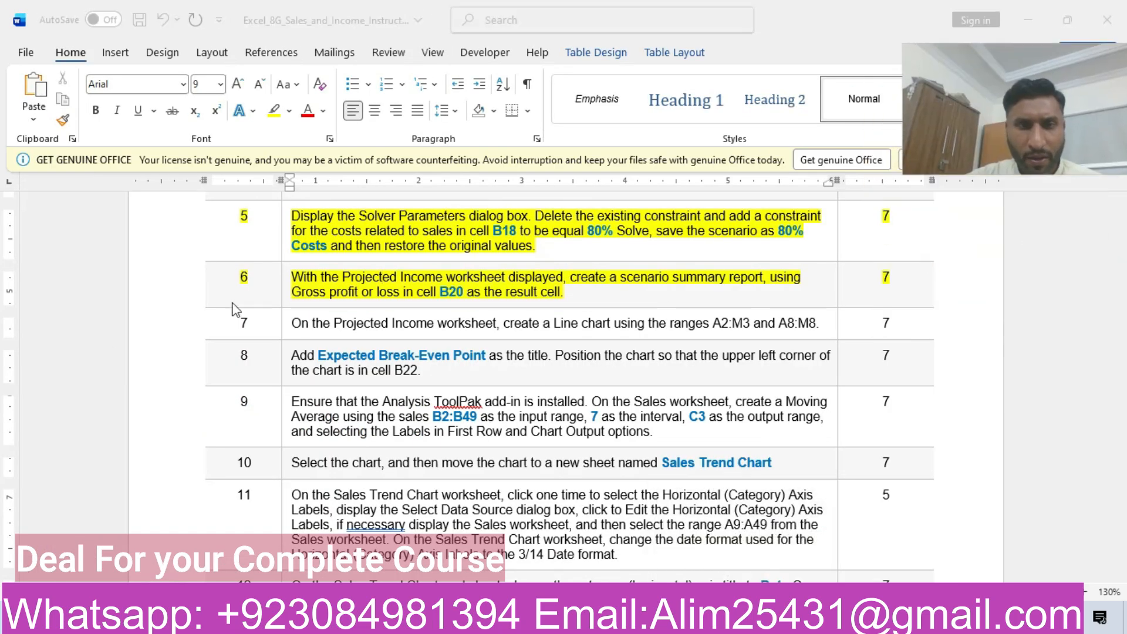
pyautogui.click(170, 332)
pyautogui.click(169, 324)
pyautogui.click(274, 297)
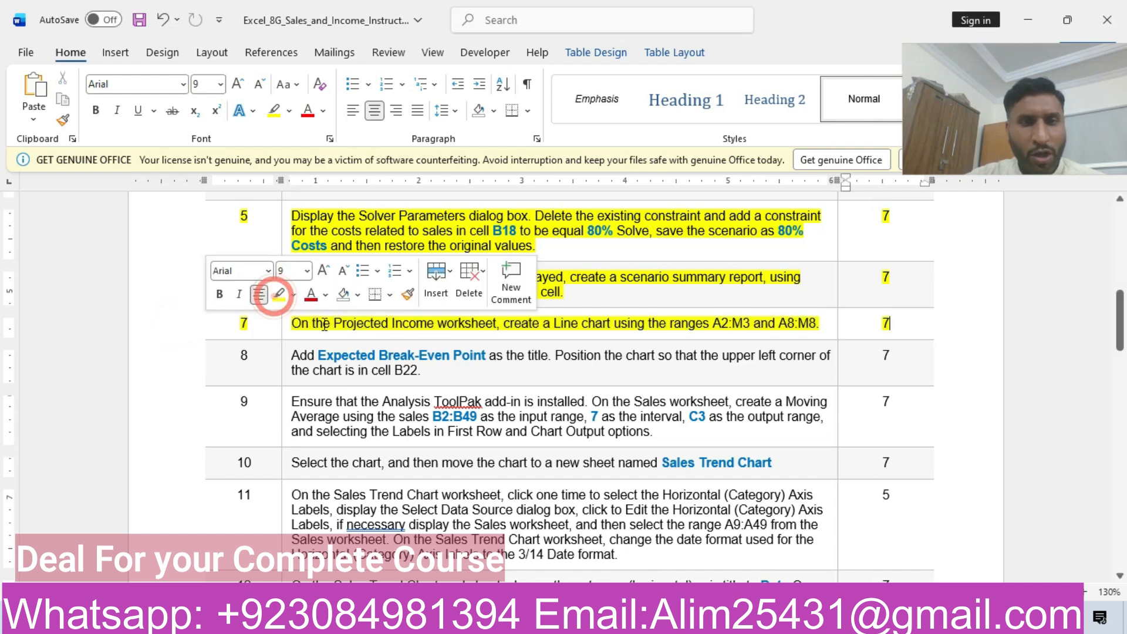
pyautogui.click(437, 320)
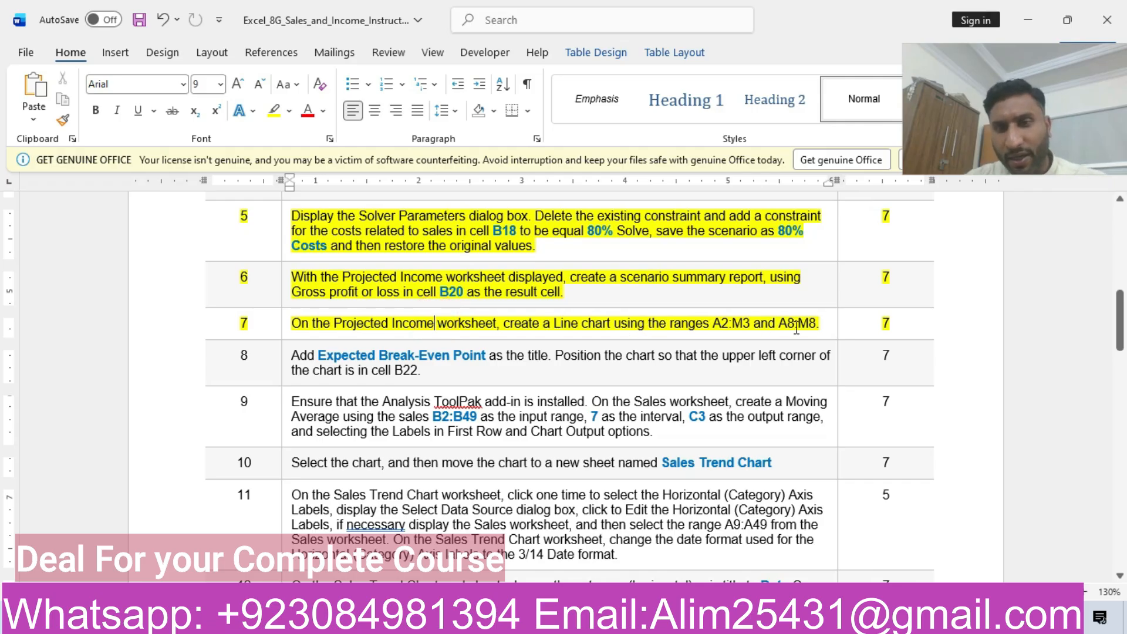
# Display the Projected Income worksheet in Excel and check the chart ranges of step 7 in Word.
pyautogui.moveTo(748, 622)
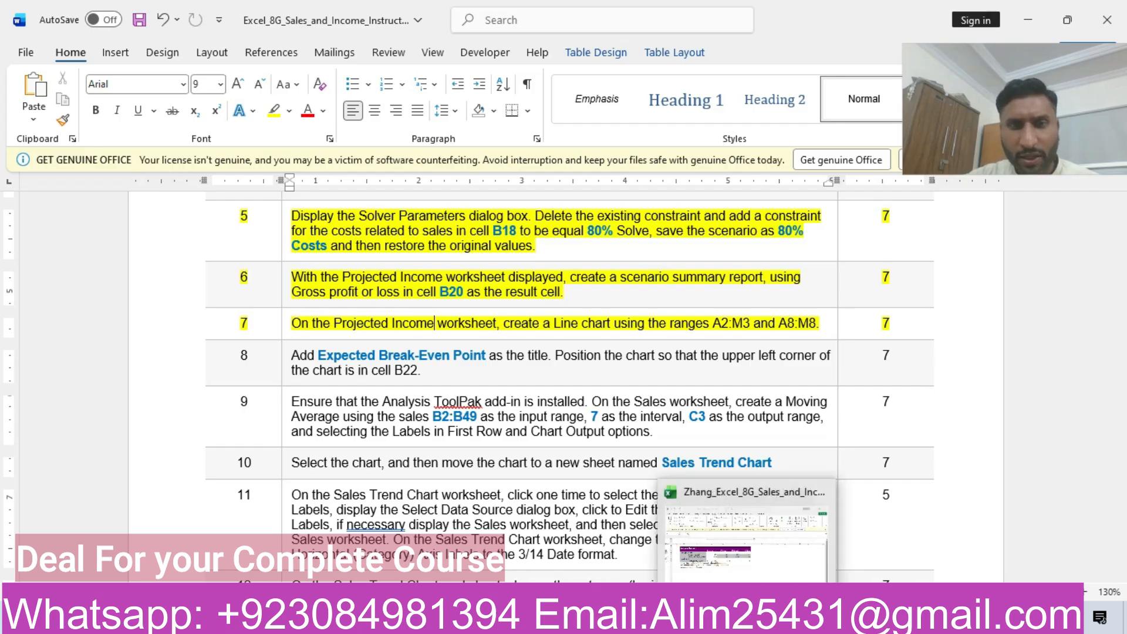
pyautogui.click(745, 540)
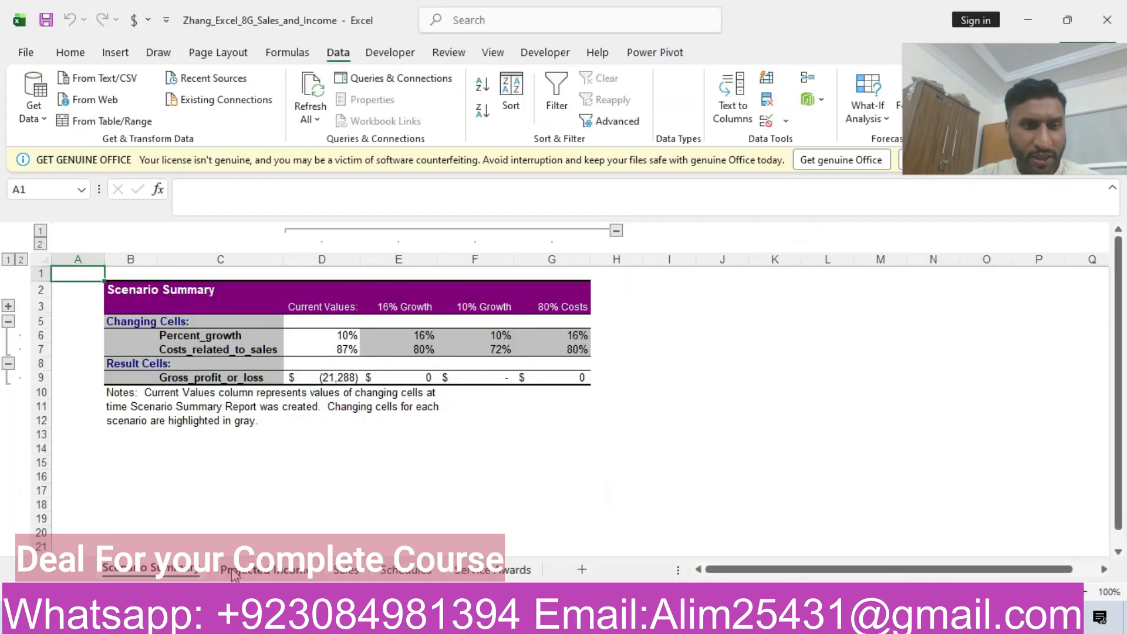
pyautogui.click(240, 572)
pyautogui.click(781, 621)
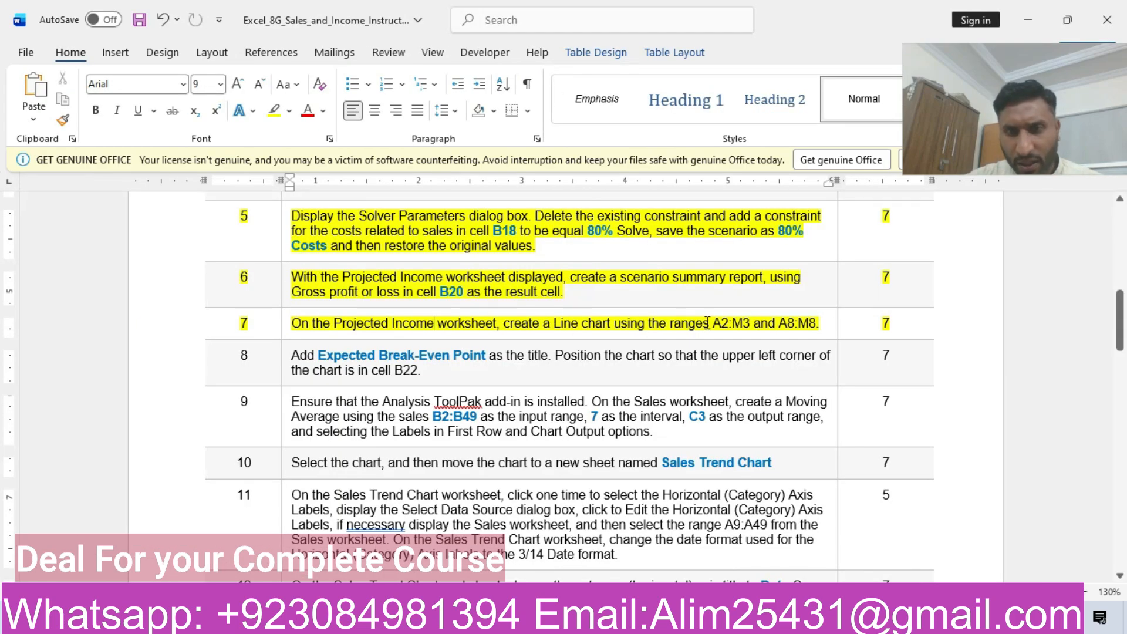
pyautogui.click(748, 622)
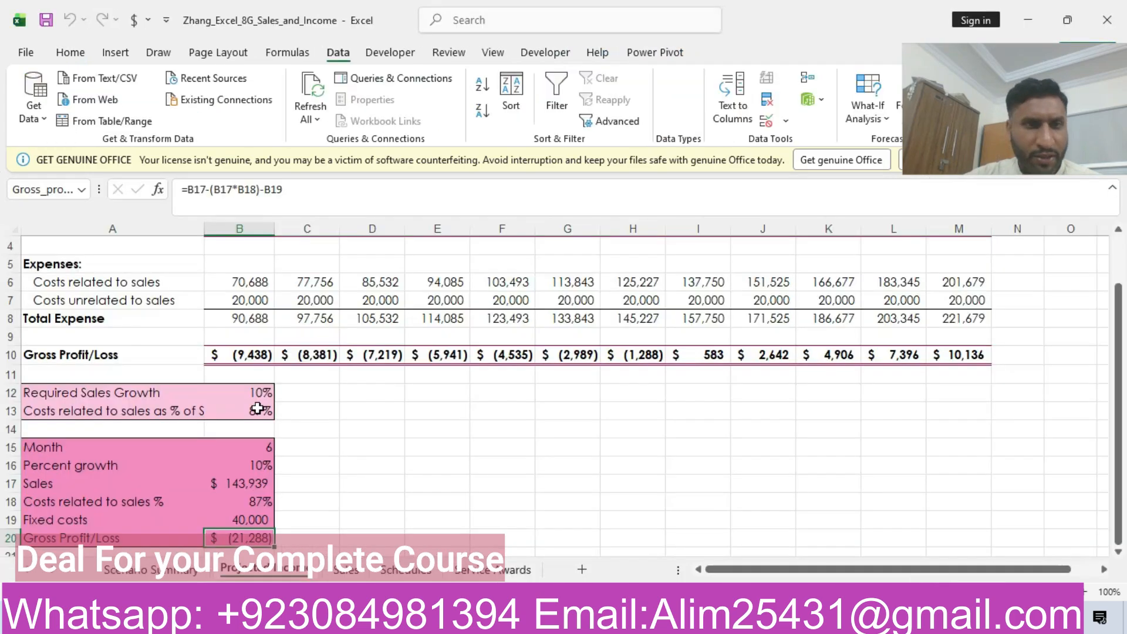
# Create a Line chart on Projected Income from the ranges A2:M3 and A8:M8.
pyautogui.scroll(1, 3, 370)
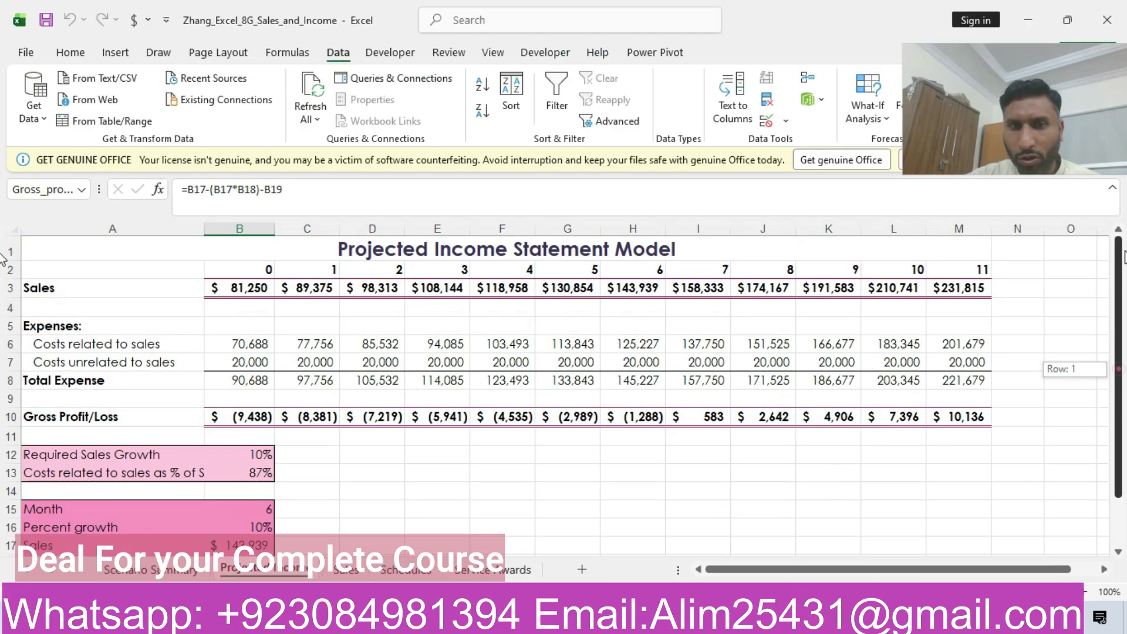
pyautogui.moveTo(133, 270)
pyautogui.mouseDown()
pyautogui.moveTo(352, 282)
pyautogui.moveTo(755, 264)
pyautogui.moveTo(950, 287)
pyautogui.mouseUp()
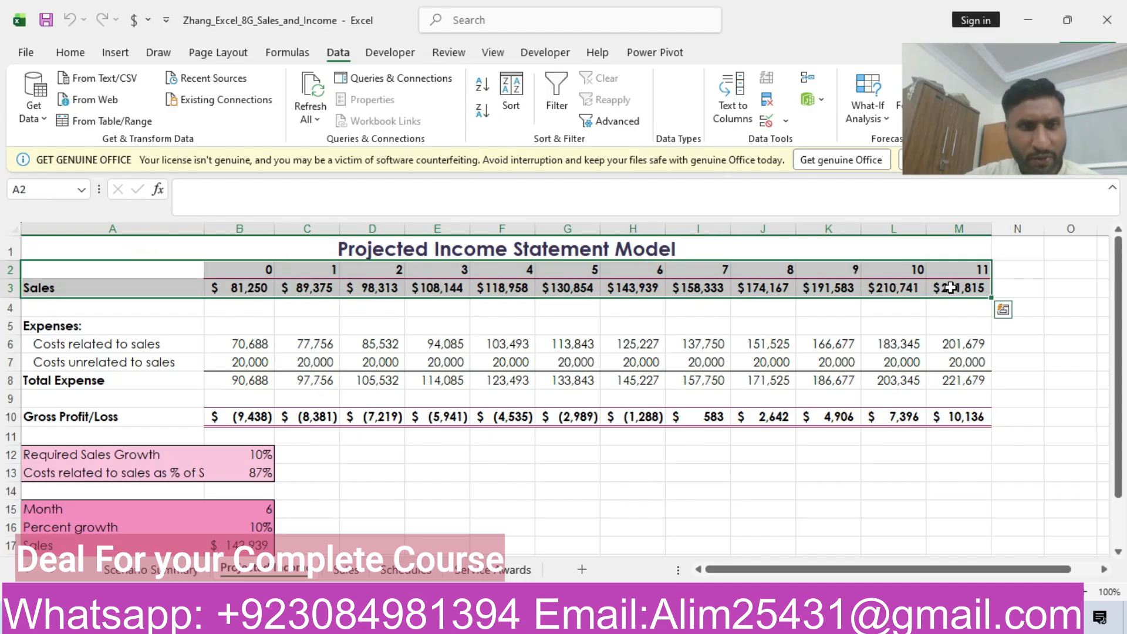
pyautogui.hotkey('alt', 'Tab')
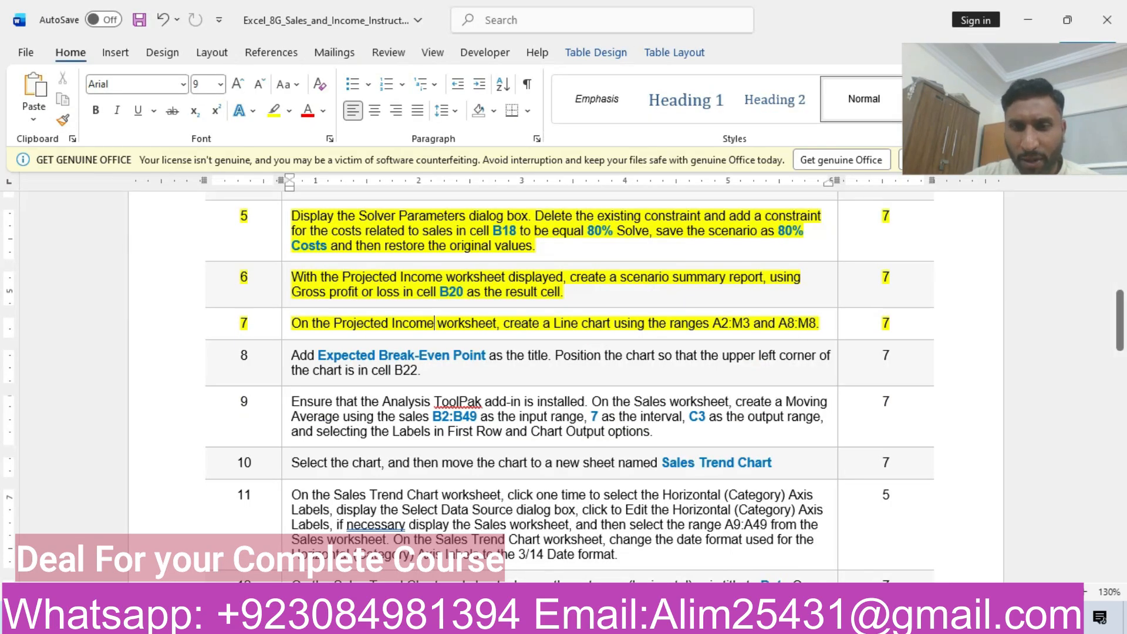
pyautogui.hotkey('alt', 'Tab')
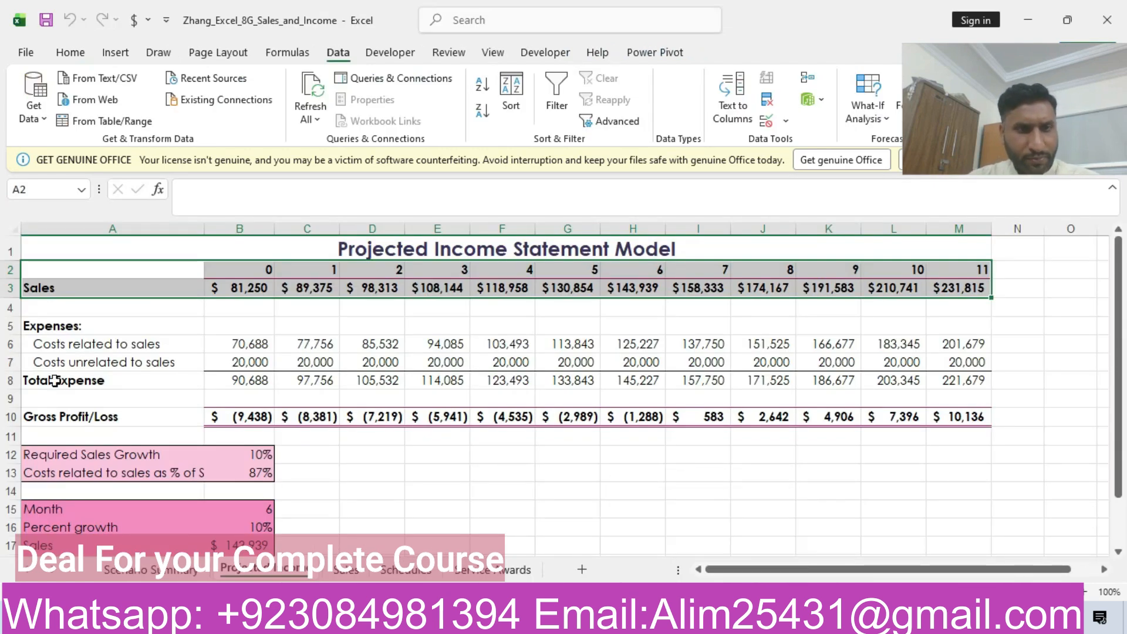
pyautogui.moveTo(55, 380); pyautogui.dragTo(971, 377)
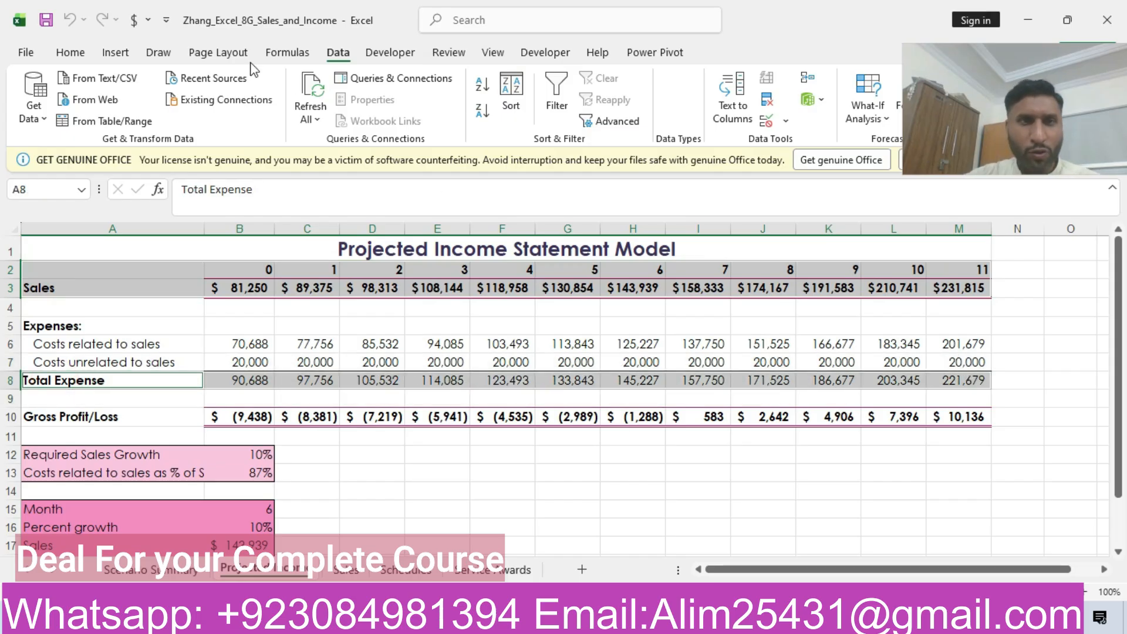
pyautogui.click(115, 53)
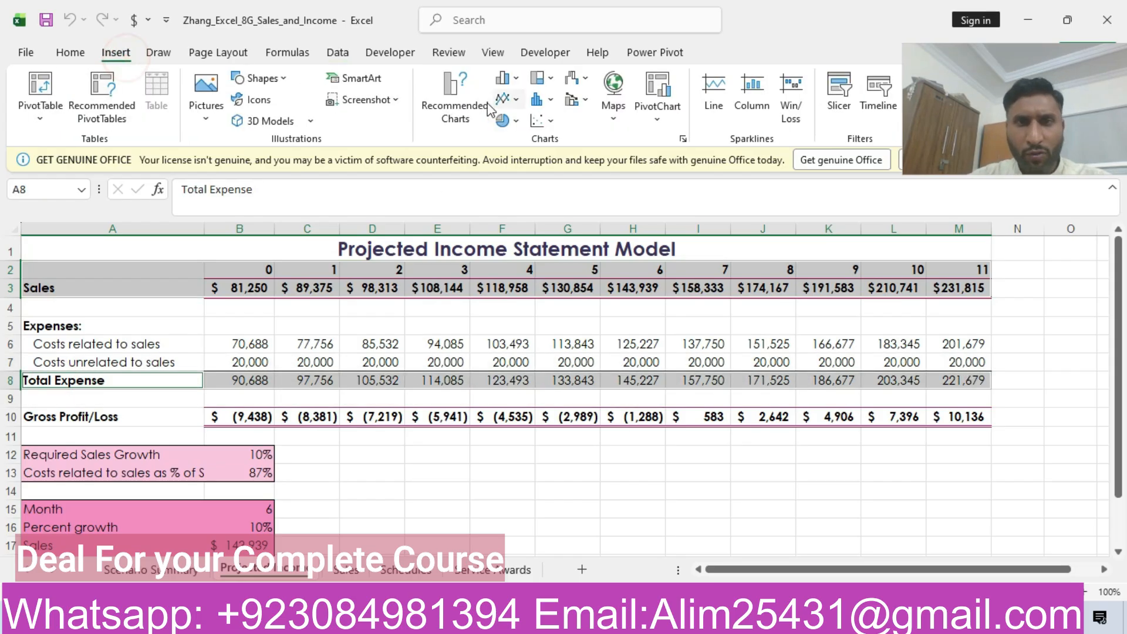
pyautogui.click(457, 108)
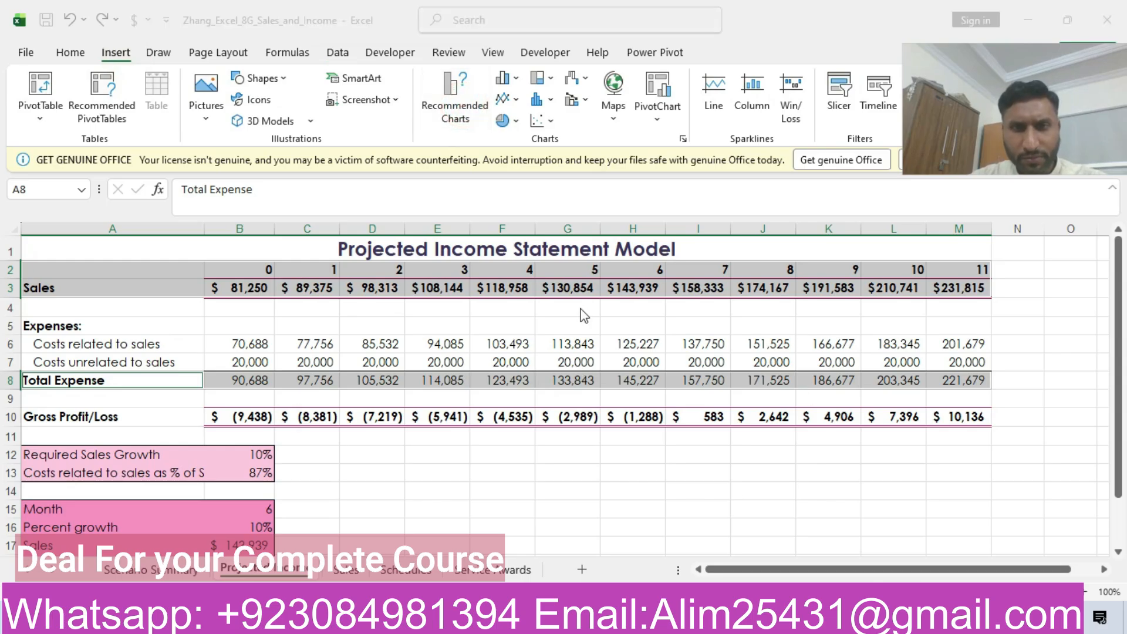
pyautogui.click(789, 616)
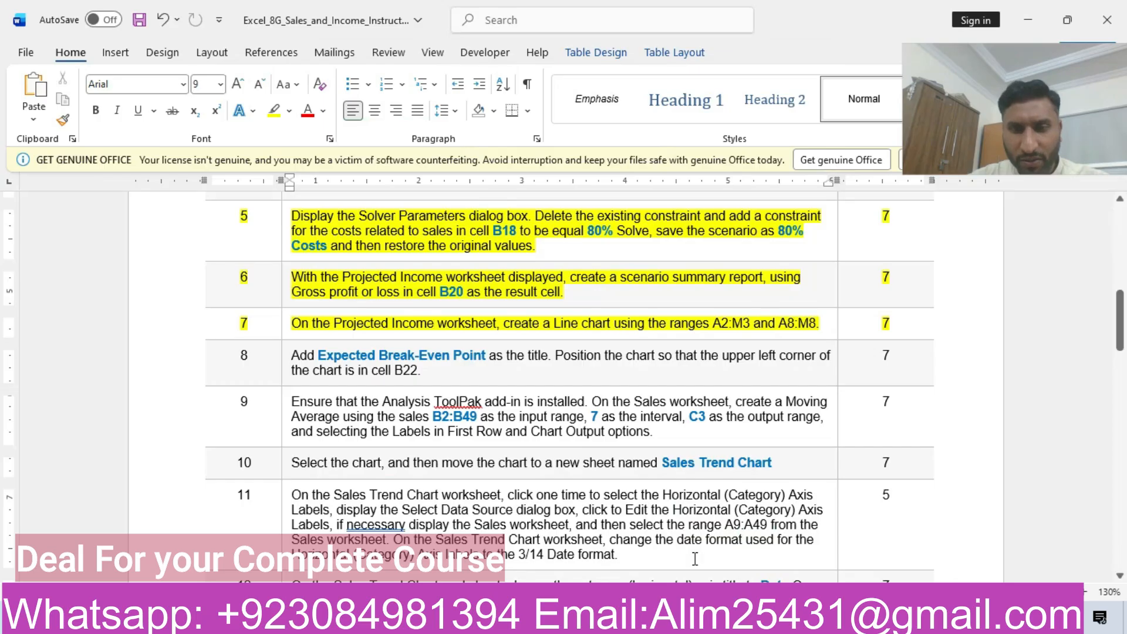
pyautogui.hotkey('alt', 'Tab')
pyautogui.click(370, 246)
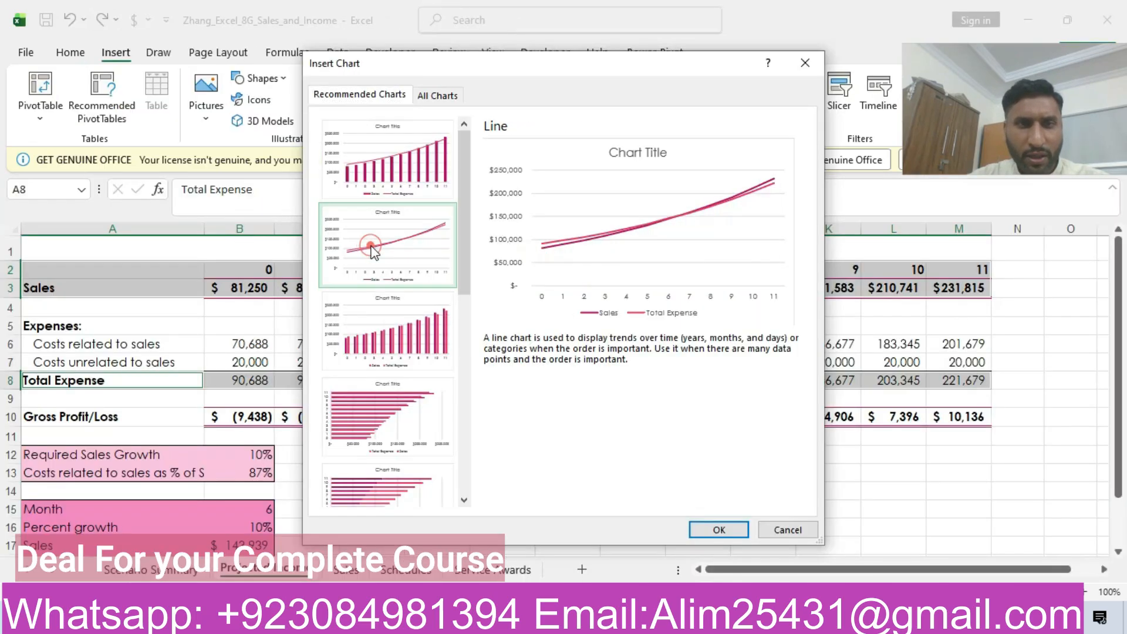
pyautogui.click(697, 530)
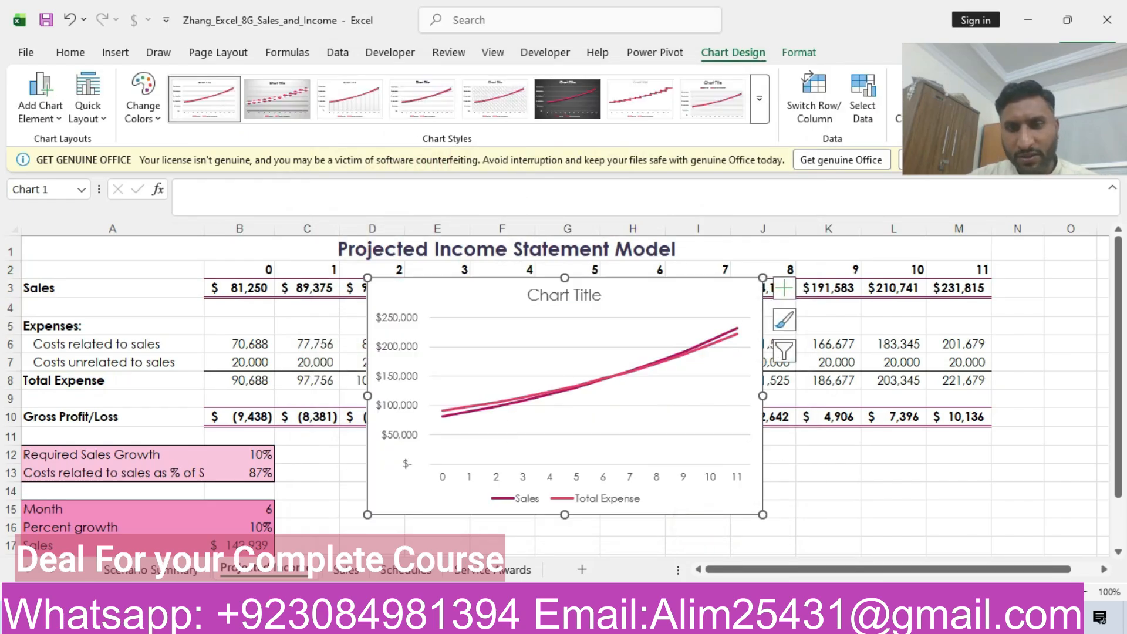
# Switch to the Word instructions and highlight the step 8 row in yellow.
pyautogui.hotkey('alt', 'Tab')
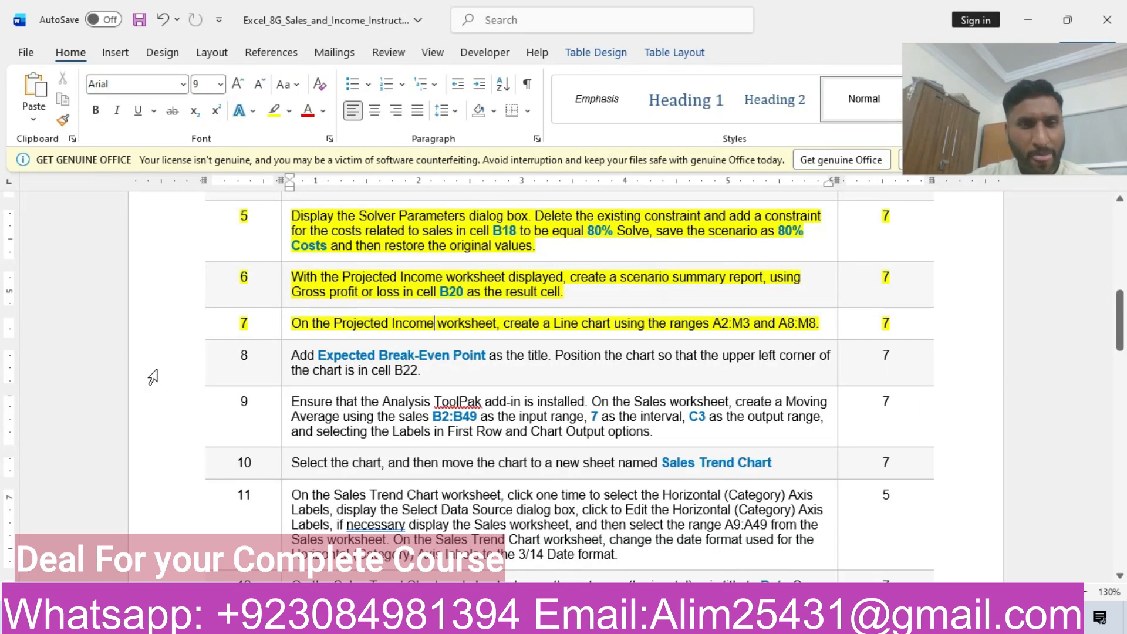
pyautogui.click(169, 381)
pyautogui.click(278, 344)
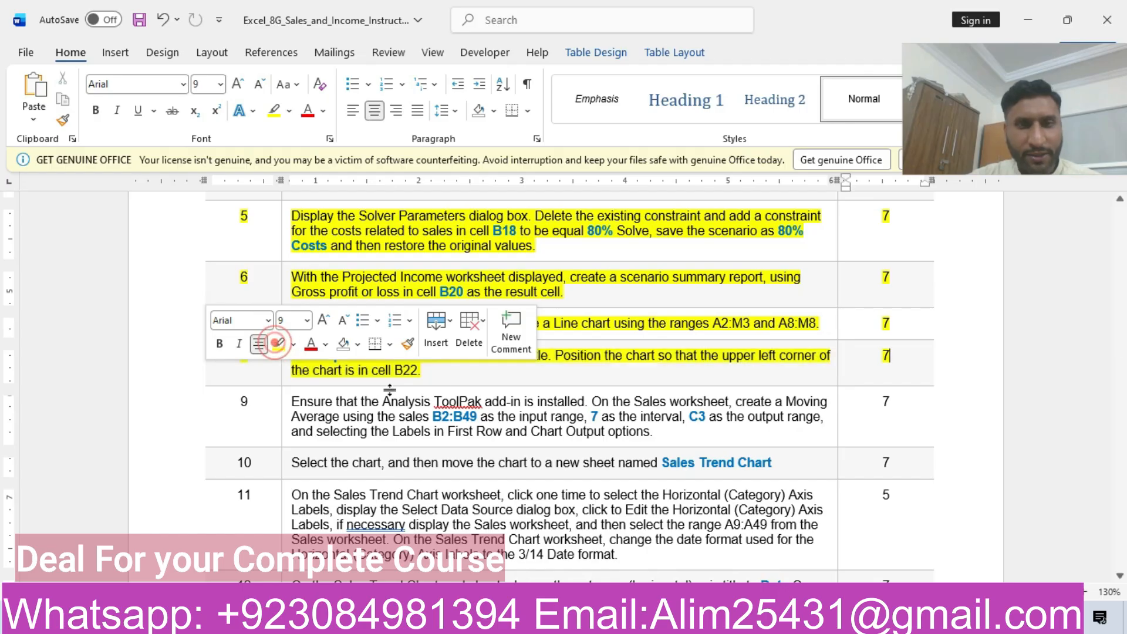
pyautogui.click(453, 370)
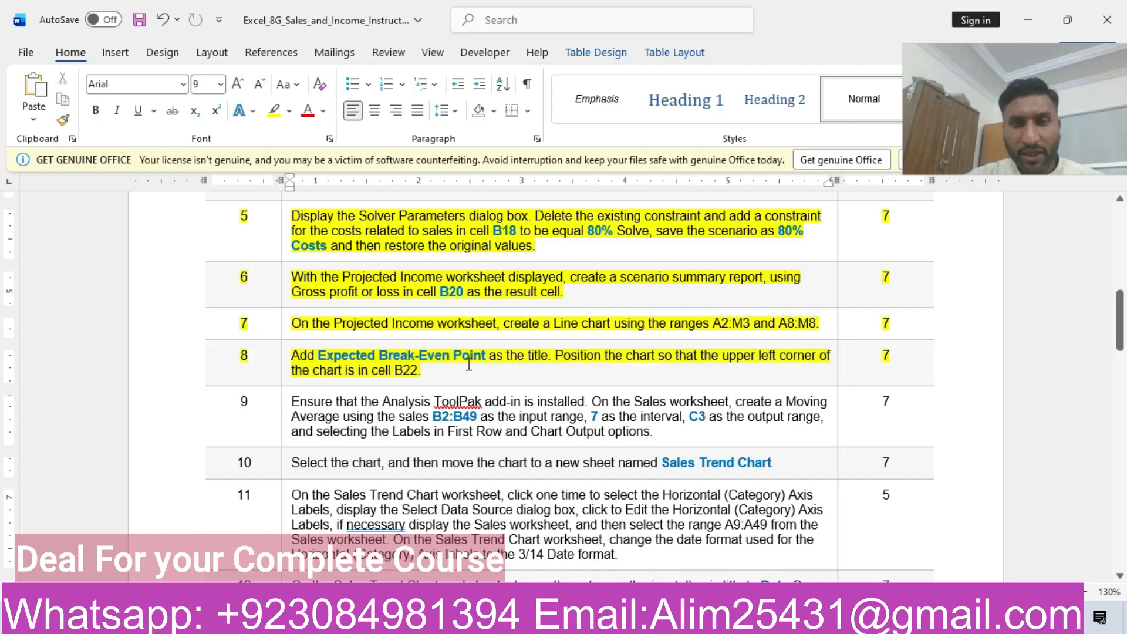
# Copy the text Expected Break-Even Point from step 8 in Word and replace the Excel line chart's title with it.
pyautogui.moveTo(319, 356); pyautogui.dragTo(469, 361)
pyautogui.hotkey('ctrl', 'c')
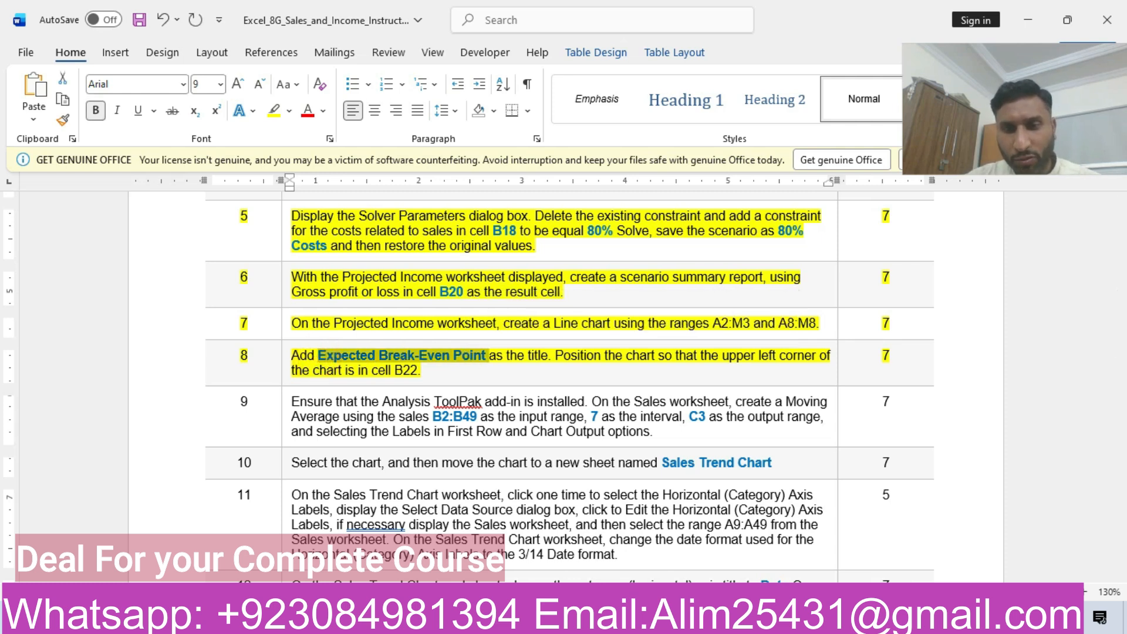
pyautogui.hotkey('alt', 'Tab')
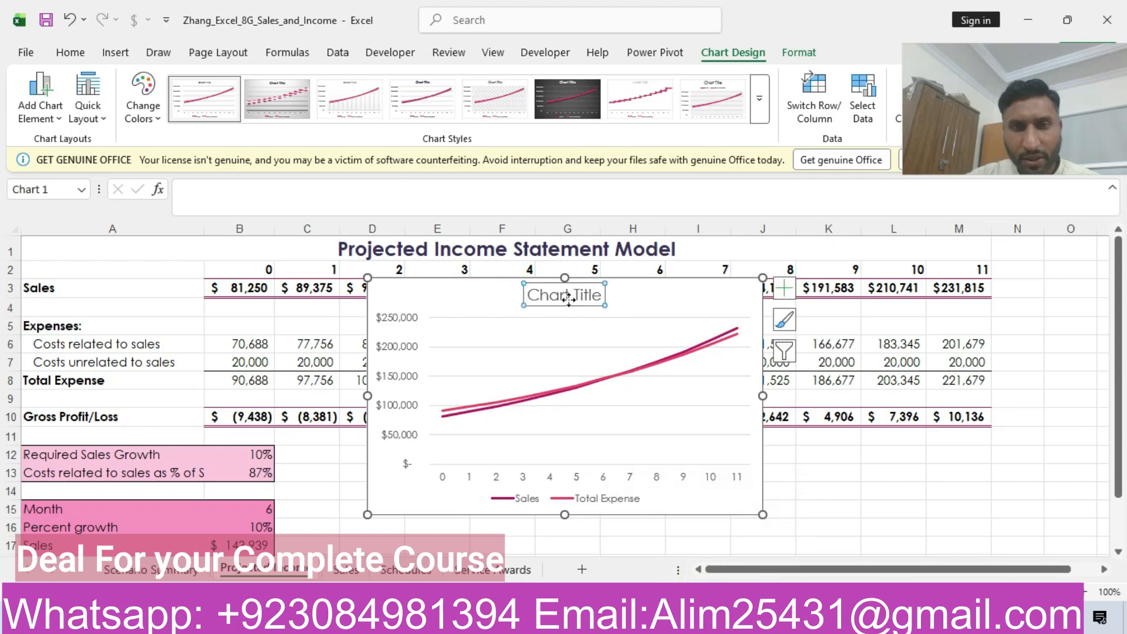
pyautogui.click(598, 296)
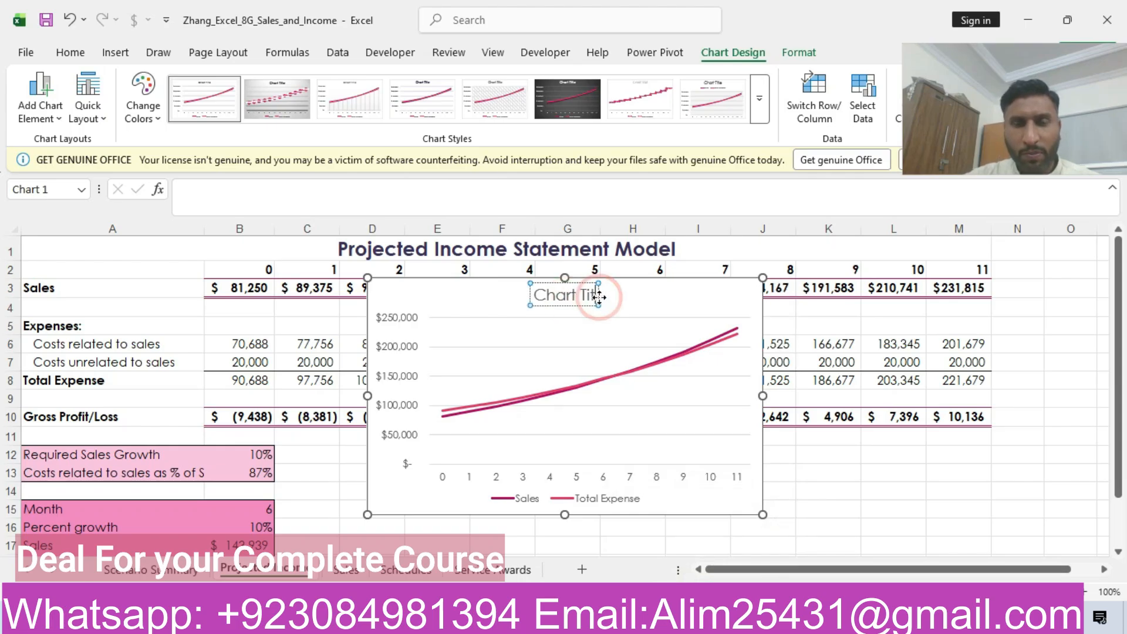
pyautogui.press('BackSpace')
pyautogui.press('BackSpace')
pyautogui.press('BackSpace')
pyautogui.press('BackSpace')
pyautogui.press('BackSpace')
pyautogui.press('BackSpace')
pyautogui.press('BackSpace')
pyautogui.press('BackSpace')
pyautogui.press('BackSpace')
pyautogui.press('BackSpace')
pyautogui.press('BackSpace')
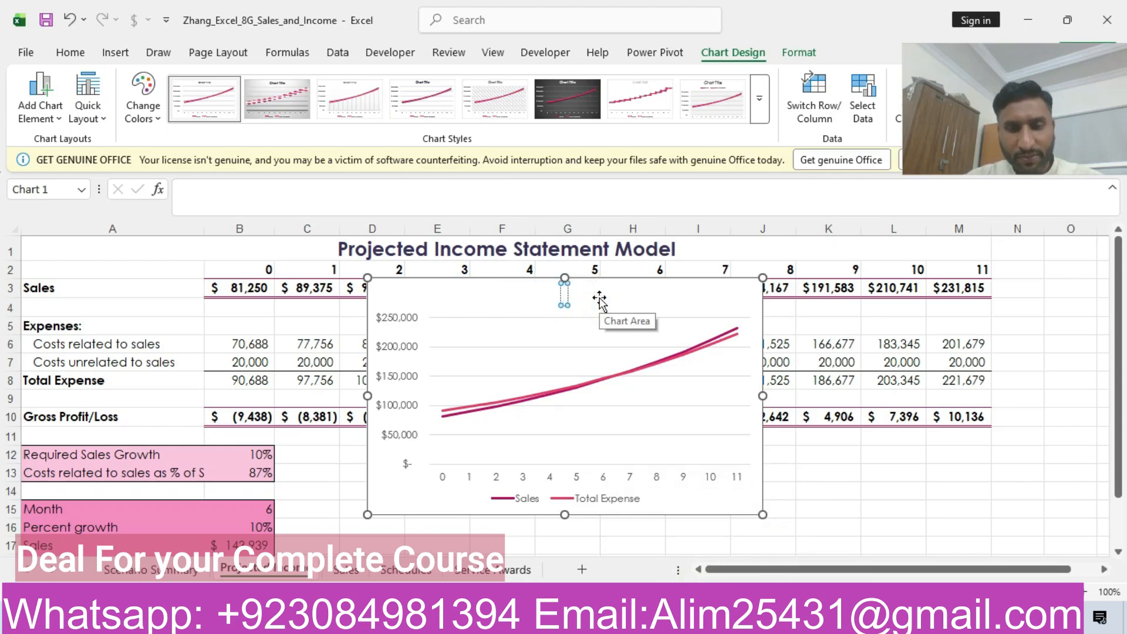
pyautogui.hotkey('ctrl', 'v')
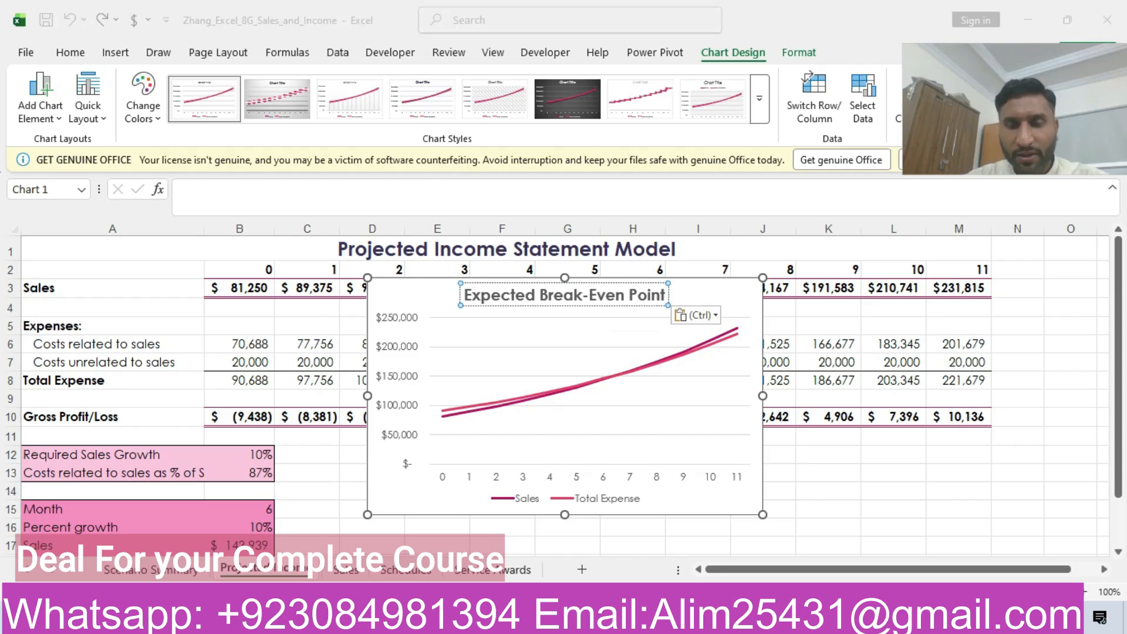
# Check the placement instruction in Word and move the Excel chart so its upper-left corner is in cell B22.
pyautogui.hotkey('alt', 'Tab')
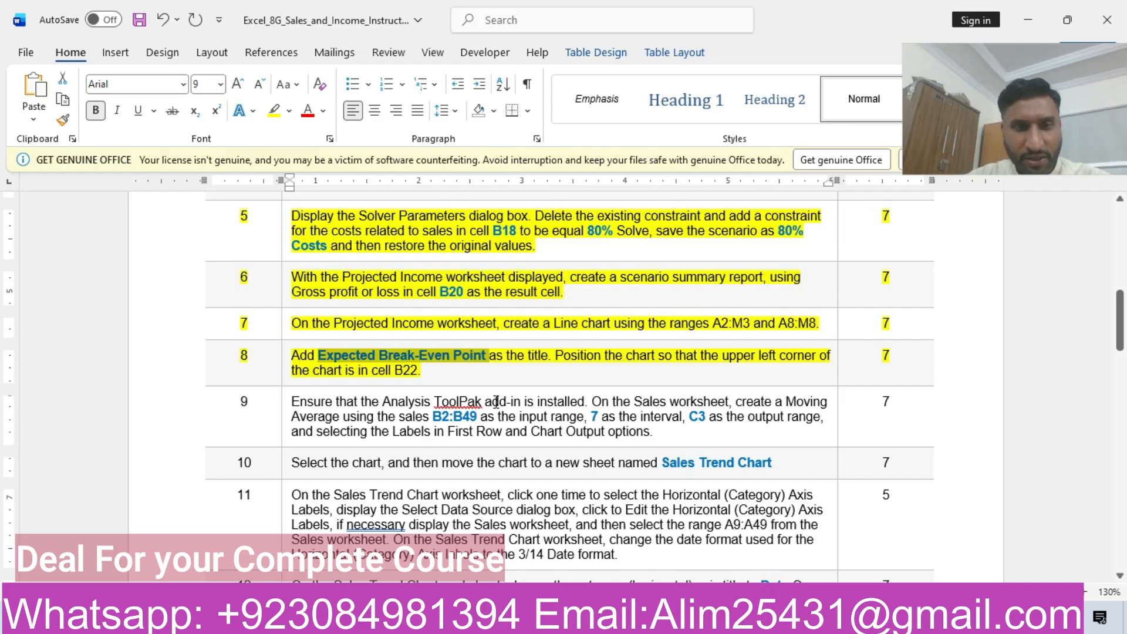
pyautogui.hotkey('alt', 'Tab')
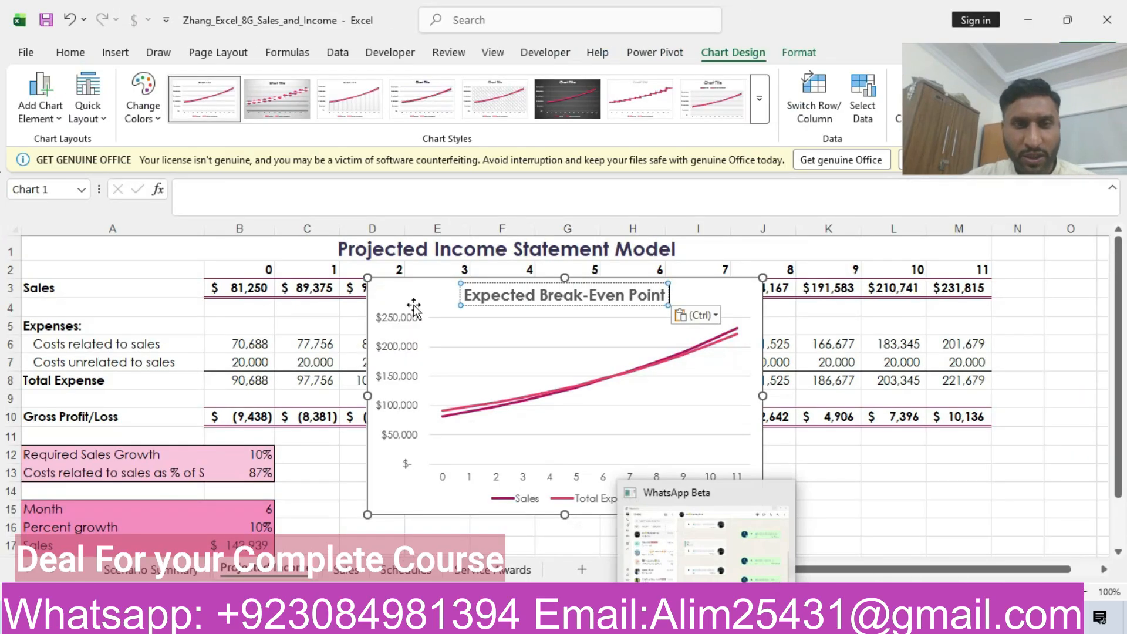
pyautogui.moveTo(412, 292)
pyautogui.mouseDown()
pyautogui.moveTo(459, 490)
pyautogui.moveTo(455, 555)
pyautogui.moveTo(676, 558)
pyautogui.moveTo(425, 511)
pyautogui.moveTo(412, 548)
pyautogui.moveTo(433, 511)
pyautogui.moveTo(433, 546)
pyautogui.moveTo(369, 503)
pyautogui.moveTo(352, 550)
pyautogui.moveTo(263, 532)
pyautogui.moveTo(264, 457)
pyautogui.moveTo(255, 476)
pyautogui.mouseUp()
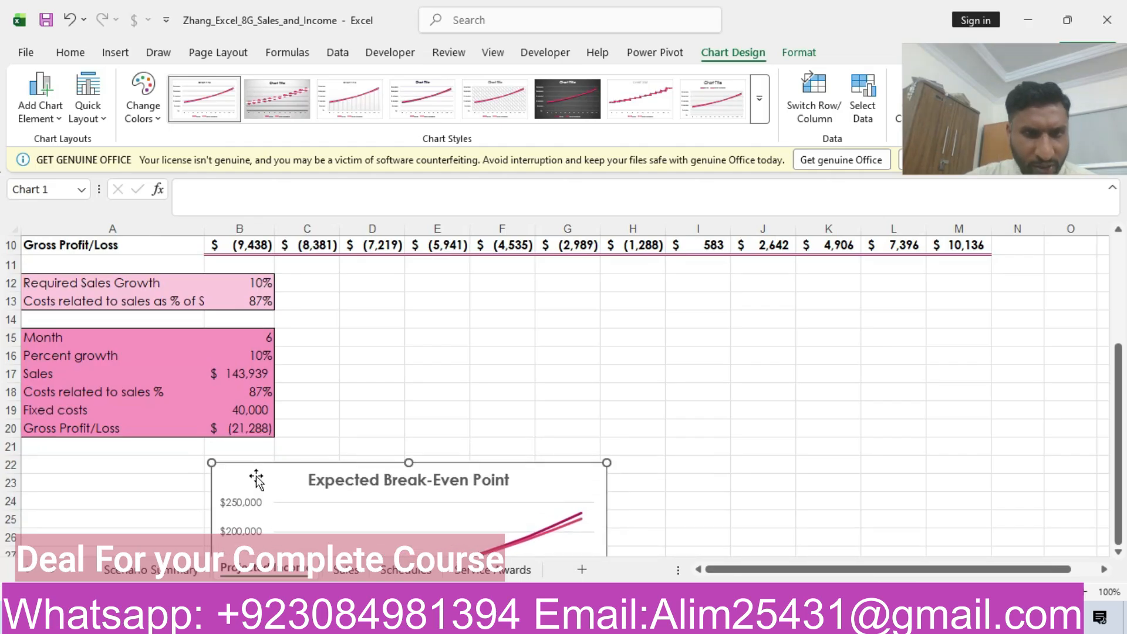
pyautogui.click(1120, 484)
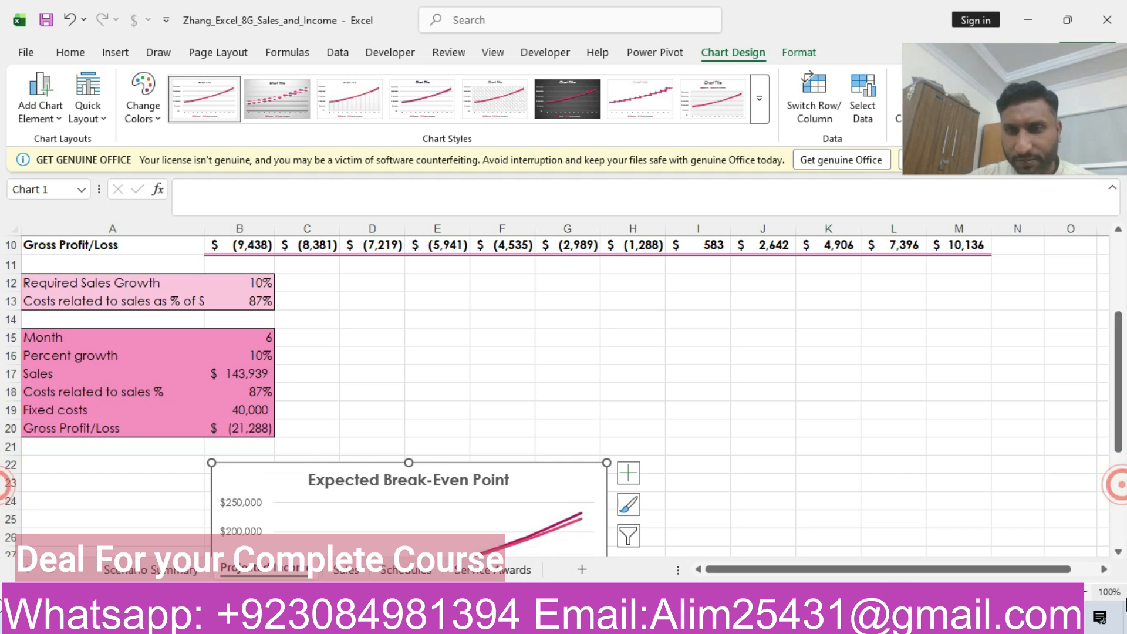
pyautogui.scroll(-3, 850, 346)
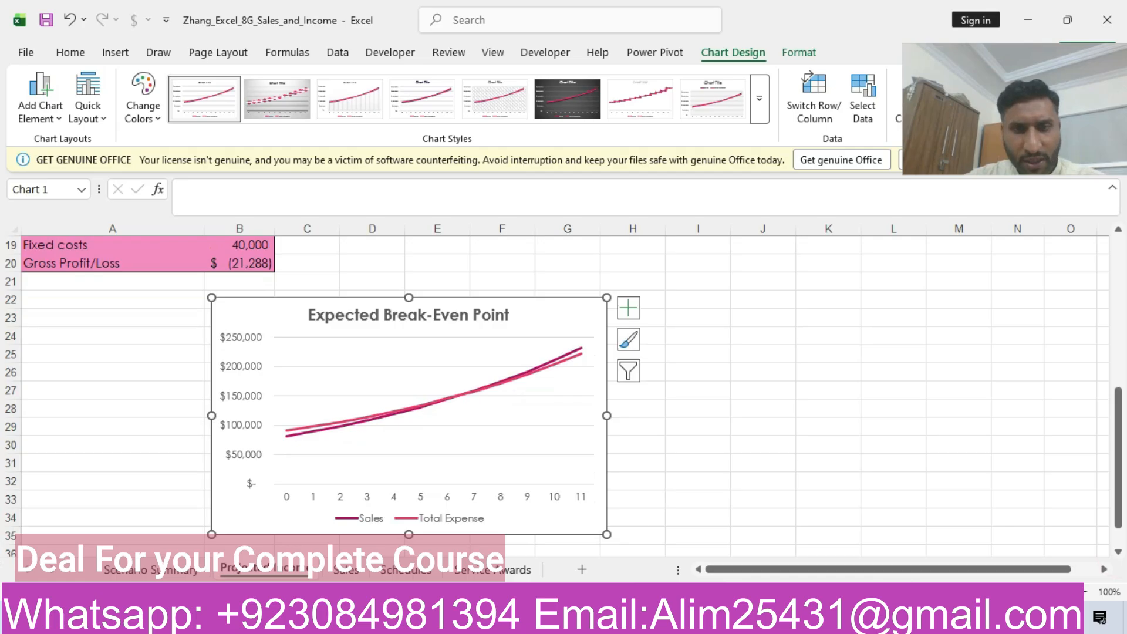
# Switch to the Word instructions and highlight the step 9 row in yellow.
pyautogui.hotkey('alt', 'Tab')
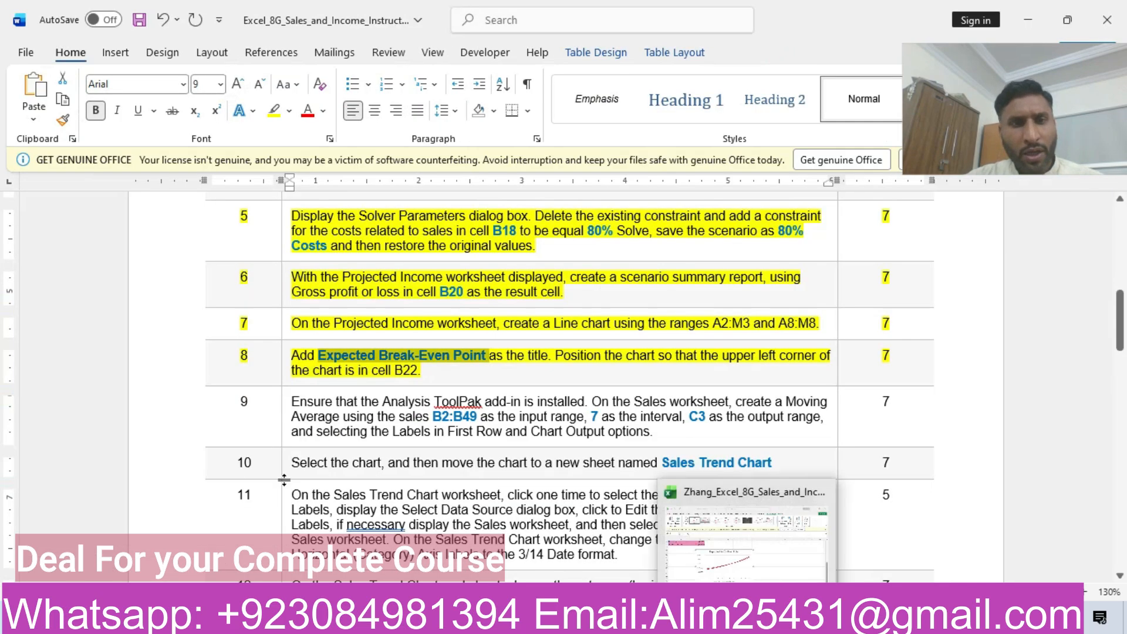
pyautogui.click(176, 407)
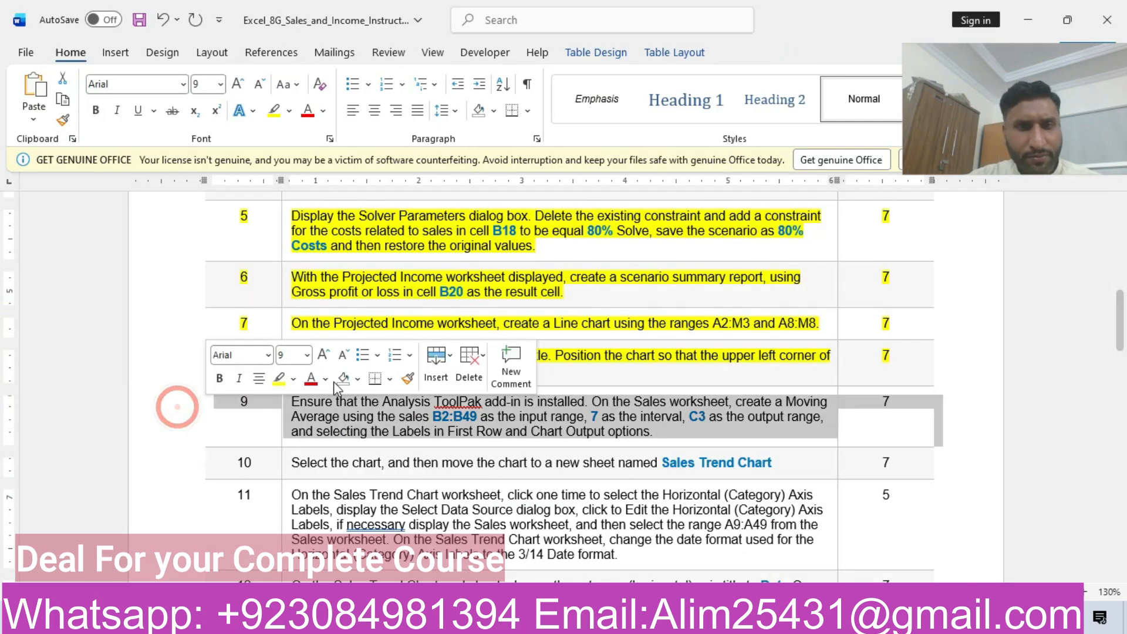
pyautogui.click(279, 379)
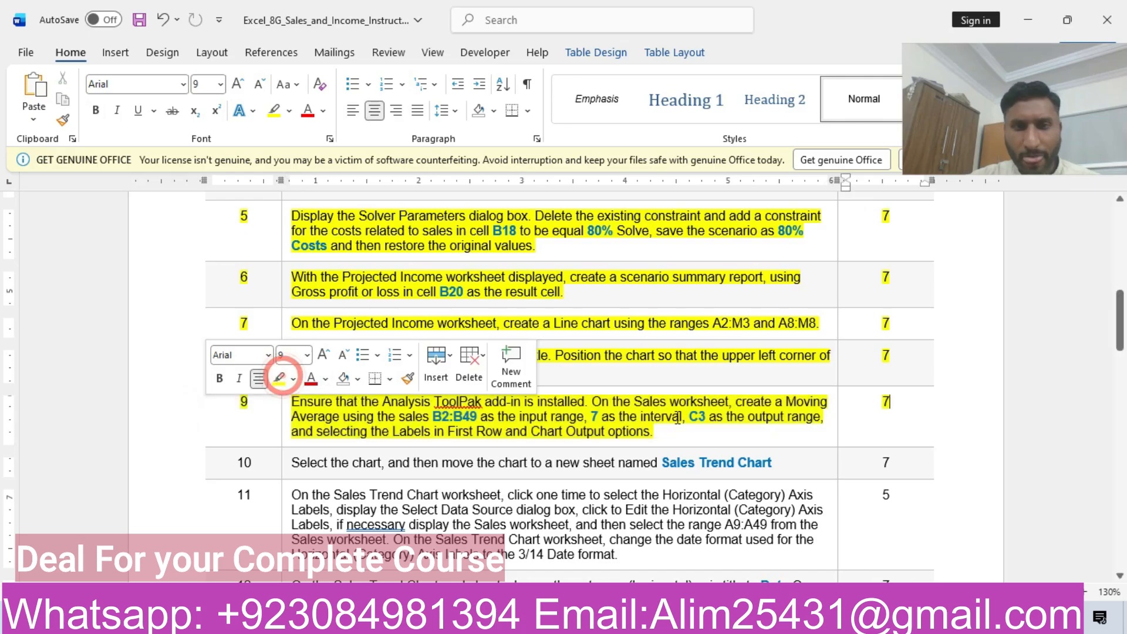
pyautogui.click(686, 427)
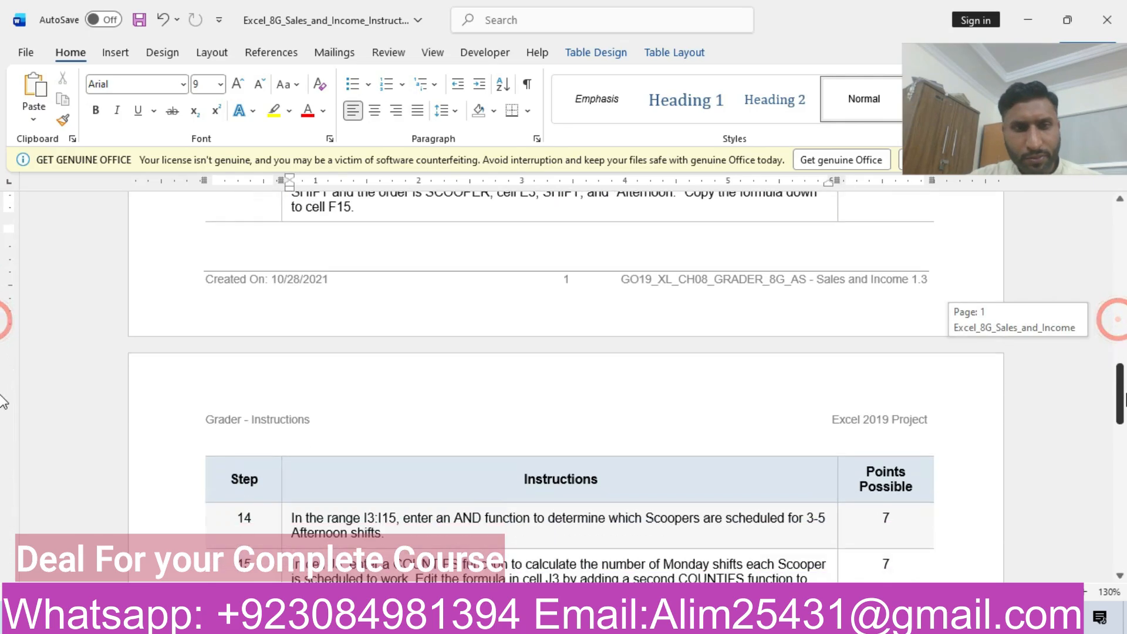